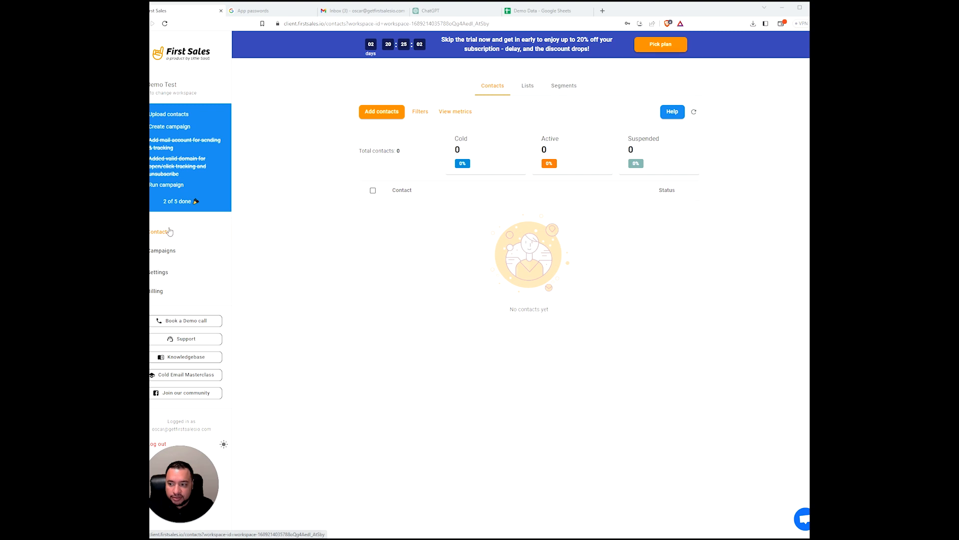
- Create a new contact list titled 'CXOs | SaaS | USA' and continue to its CSV upload page
click(381, 113)
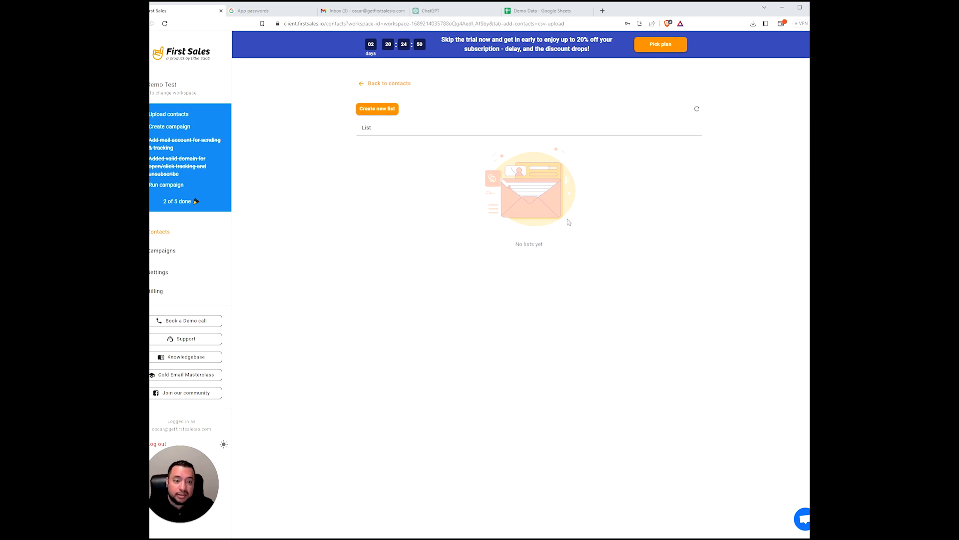
click(378, 110)
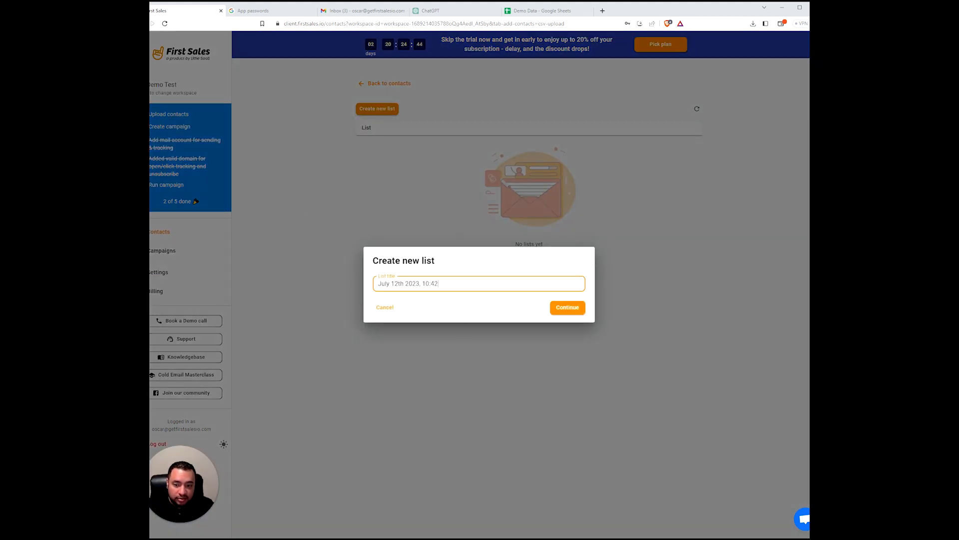
drag(439, 284, 377, 284)
key(BackSpace)
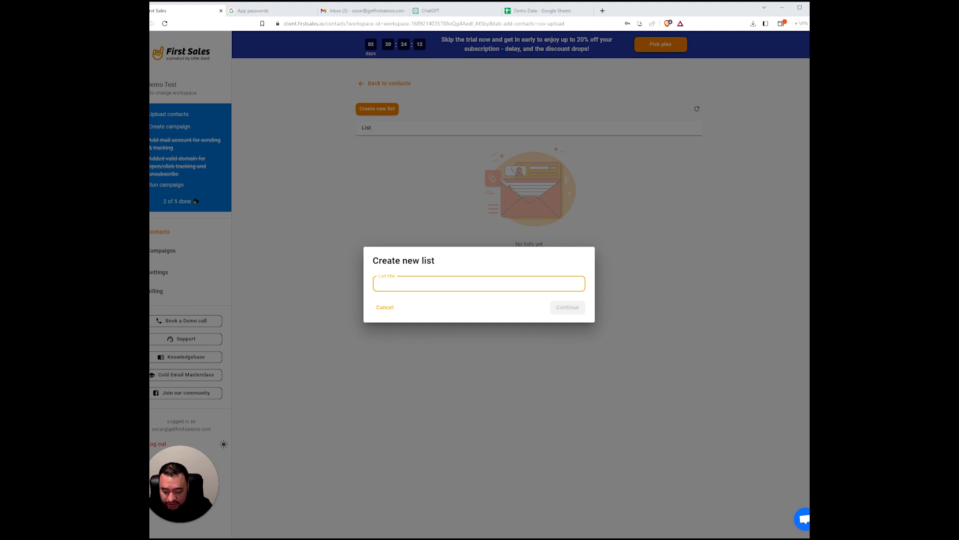
text(CXOs |)
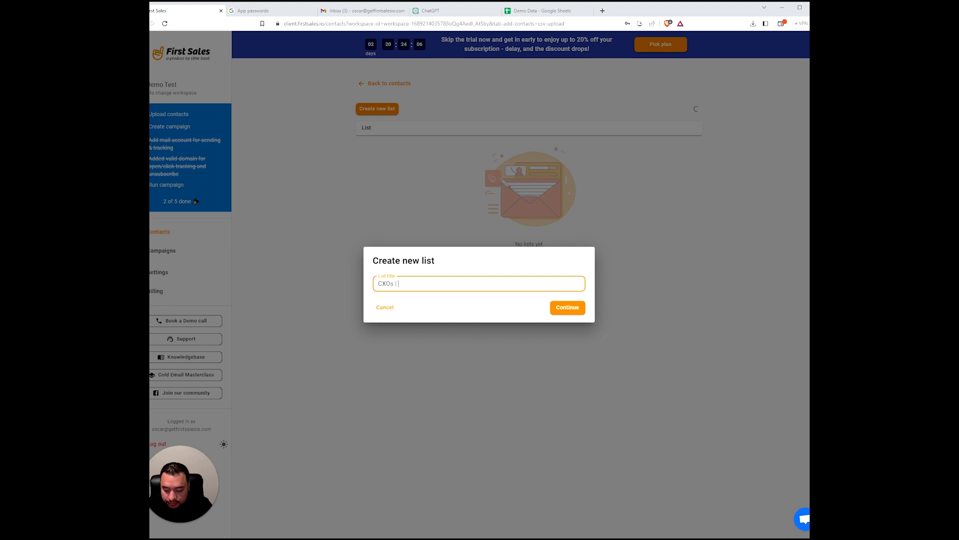
text(SaaS)
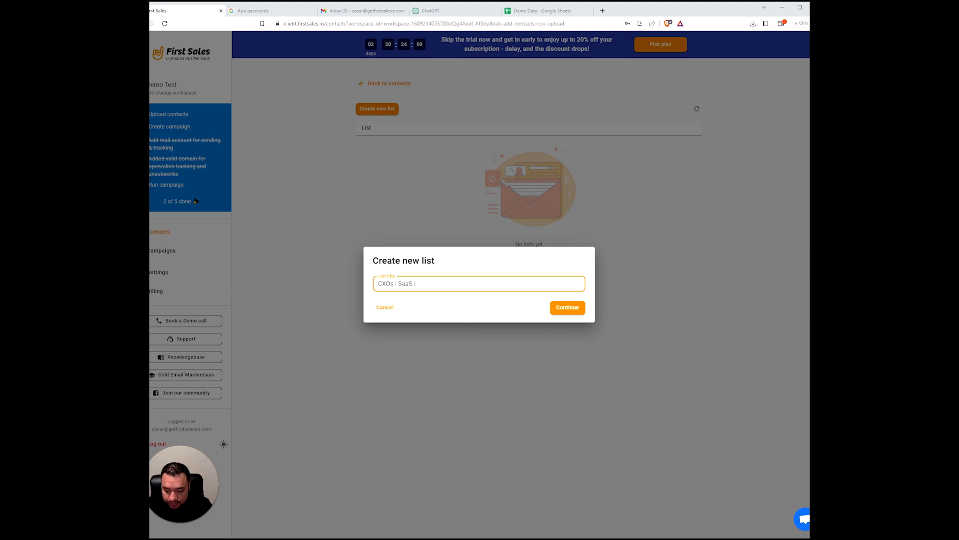
text(| USA)
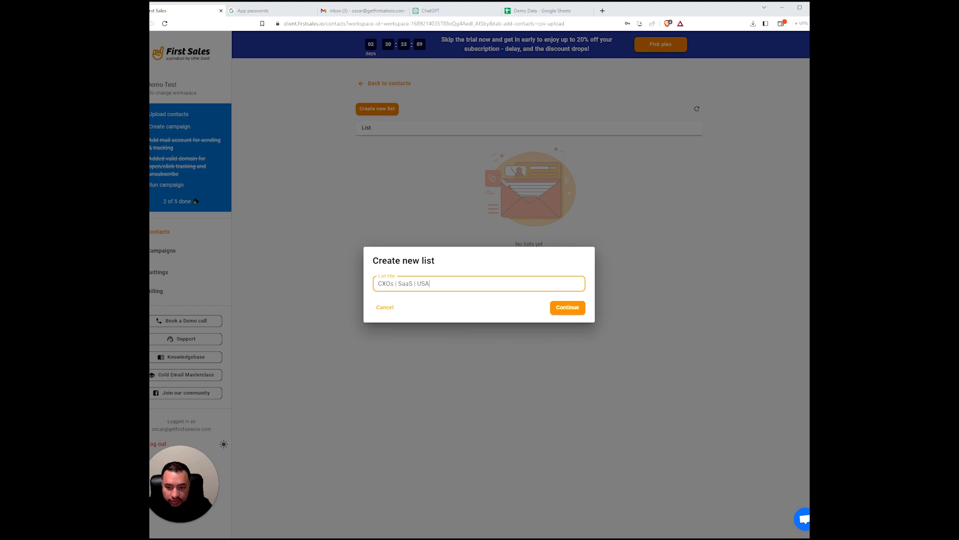
click(570, 310)
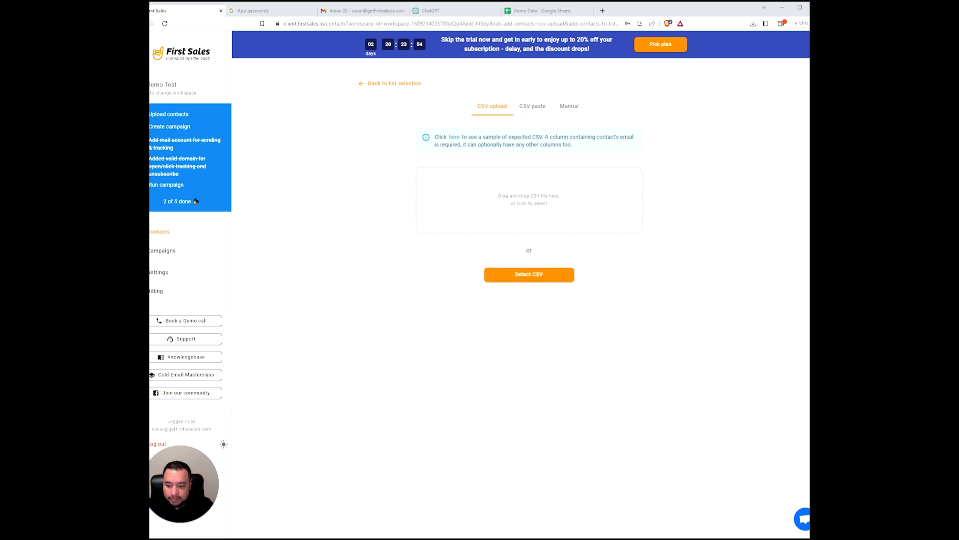
- Drop the demo contacts CSV from File Explorer into the upload area and proceed
key(super+e)
drag(745, 82, 949, 79)
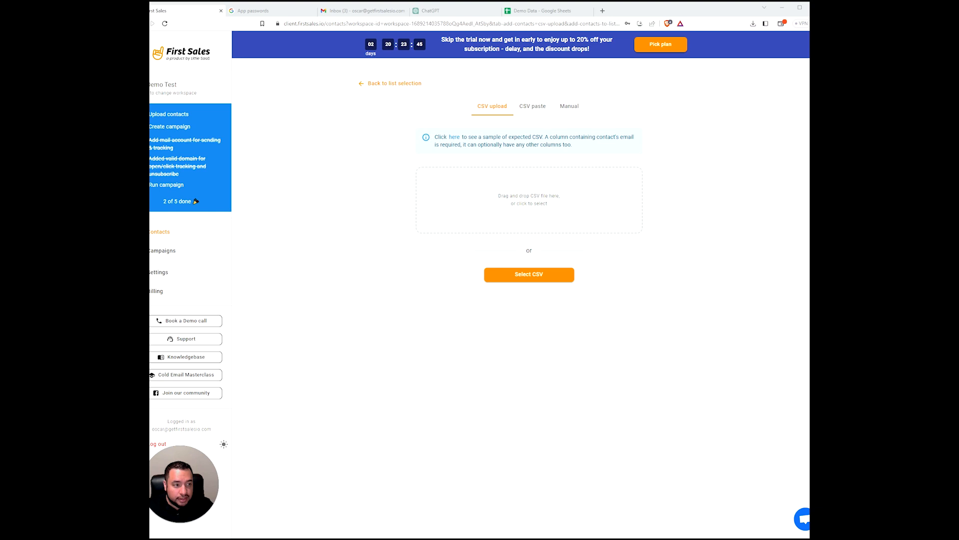
drag(643, 200, 523, 207)
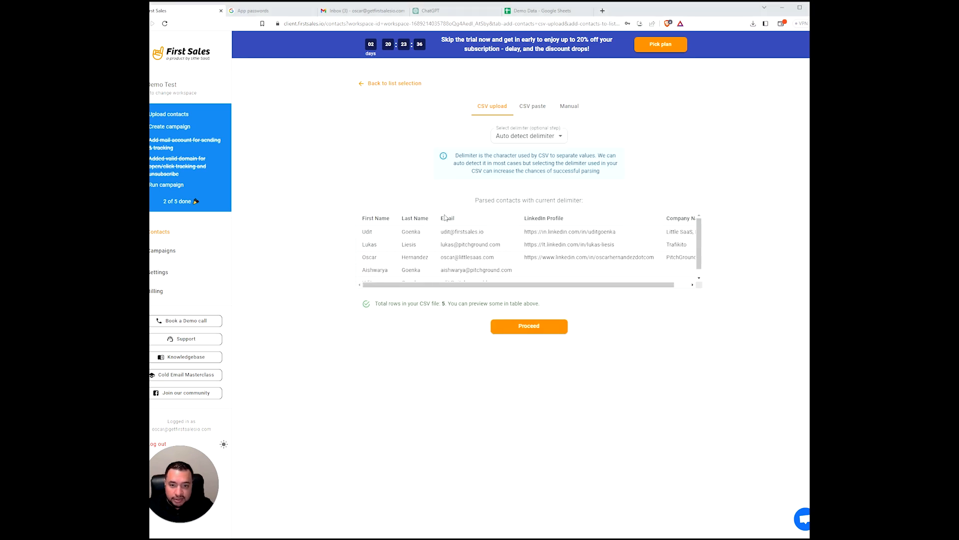
click(509, 333)
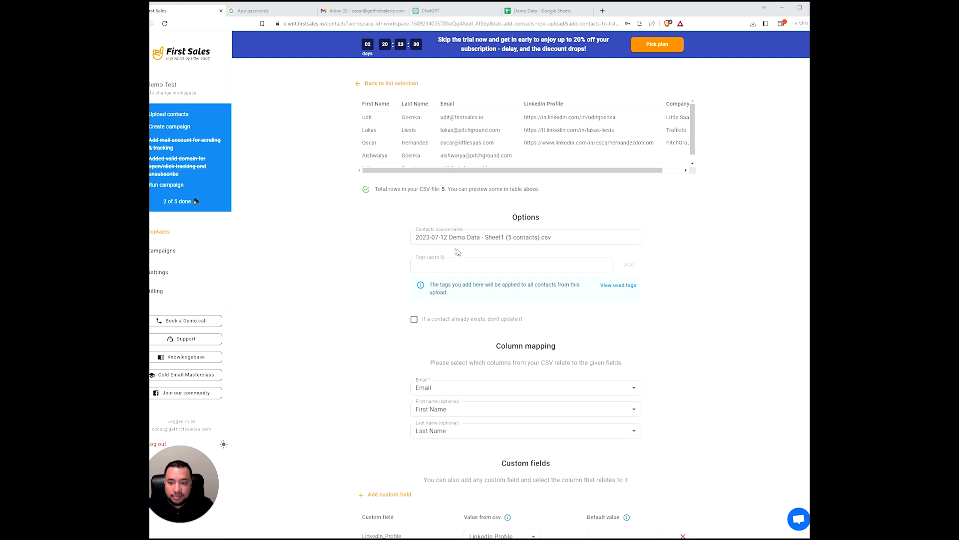
- Tag the contacts CXO, SaaS and USA
click(508, 269)
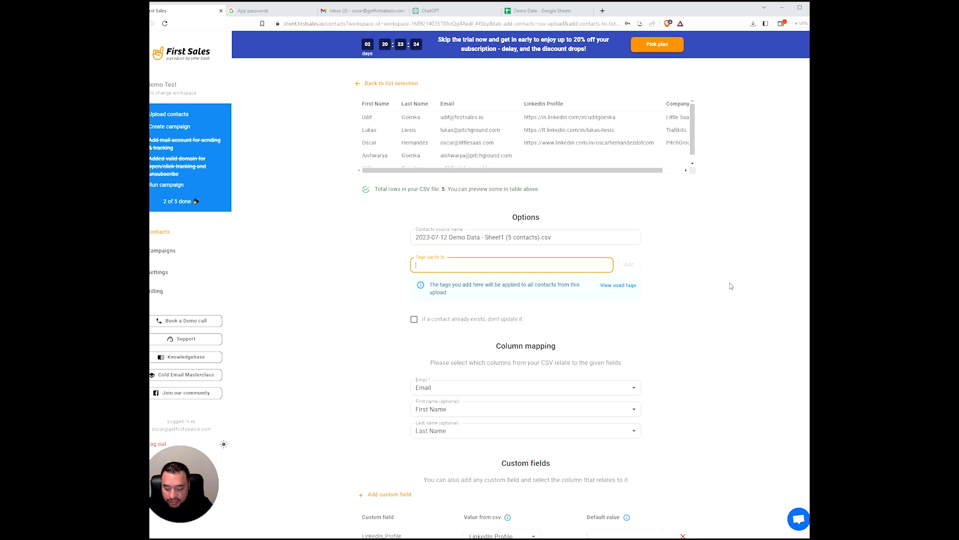
text(CXO)
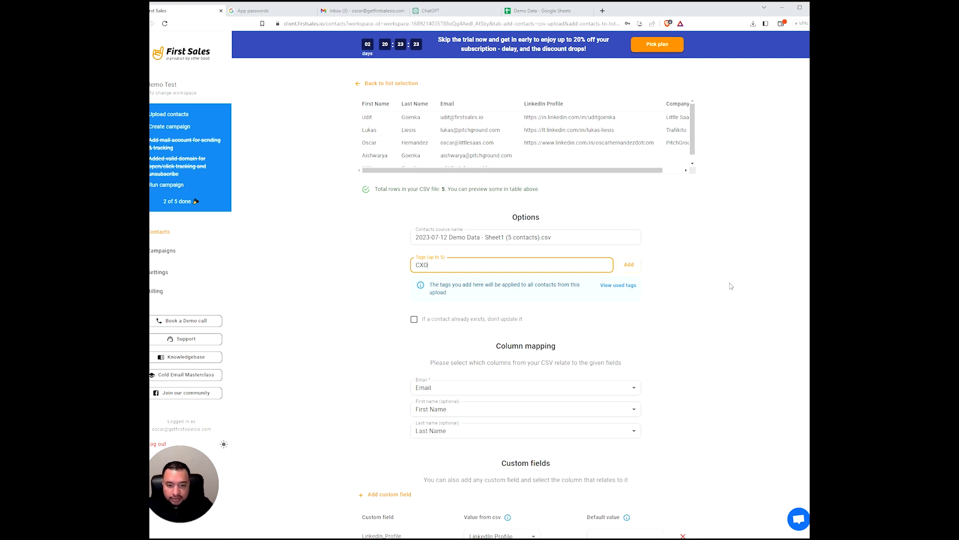
click(629, 264)
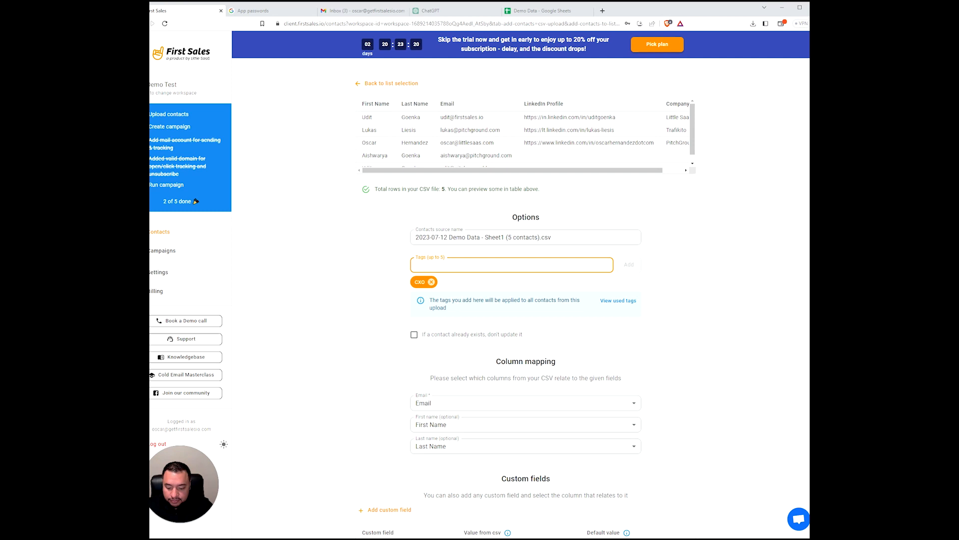
text(SaaS)
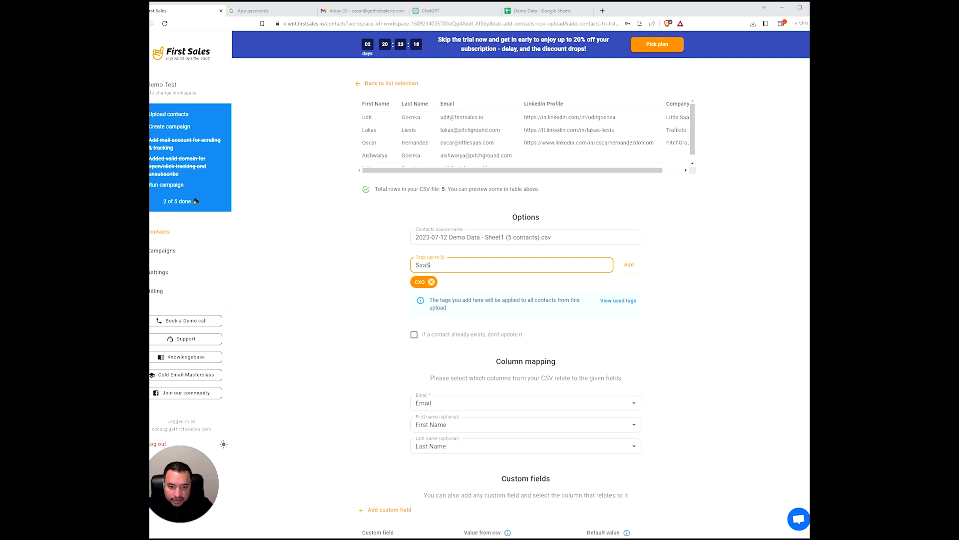
click(641, 268)
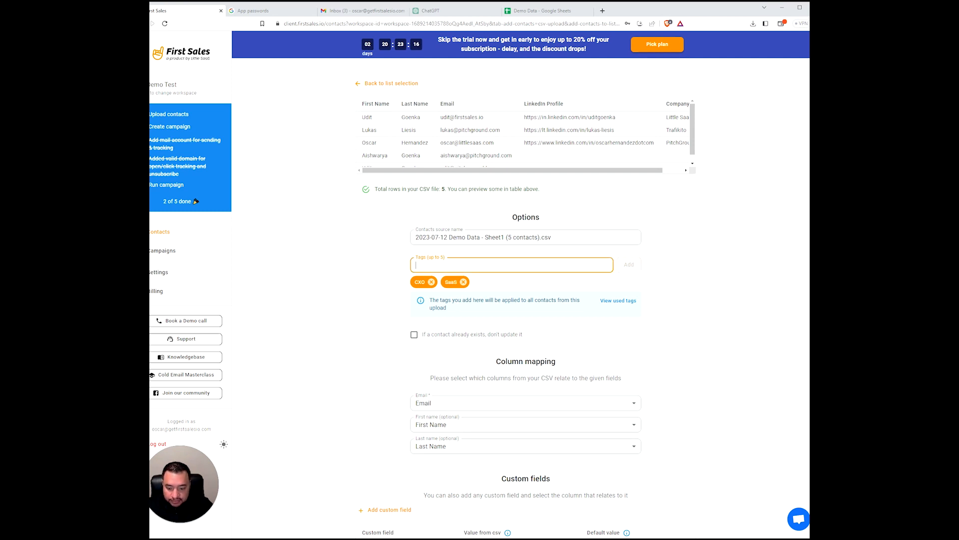
text(USA)
click(629, 265)
- Map first names to the First Name column and upload the 5 contacts
scroll(679, 374, down, 1)
scroll(680, 374, down, 3)
scroll(522, 335, up, 4)
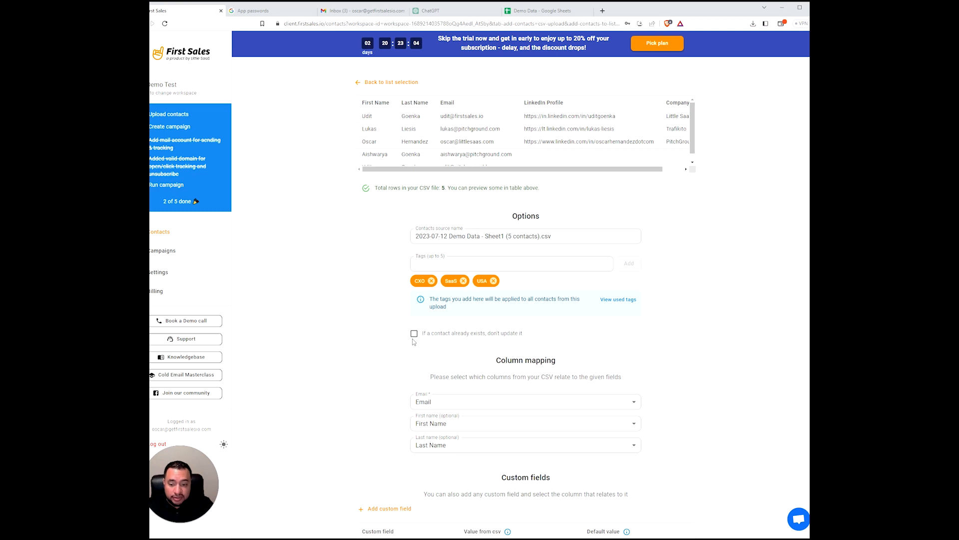
scroll(529, 372, down, 2)
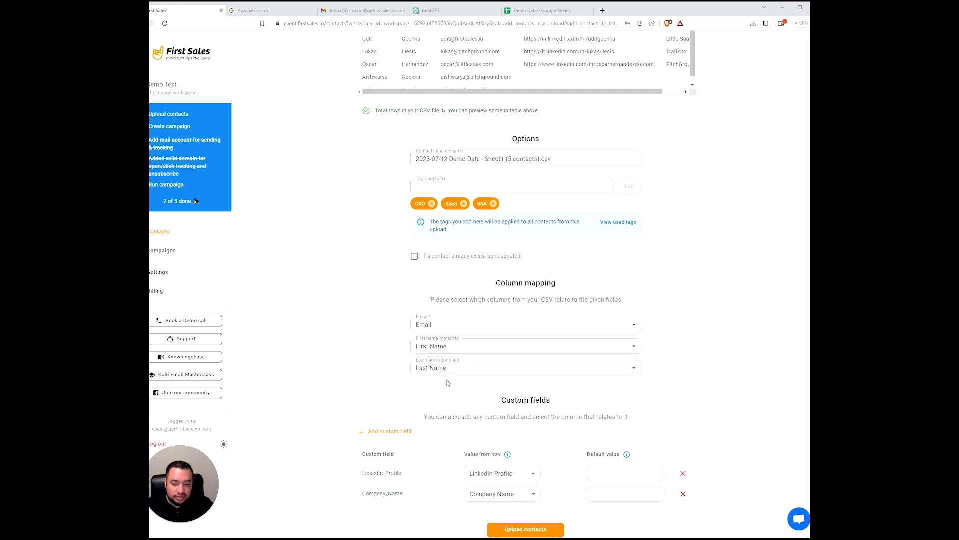
click(464, 349)
click(435, 365)
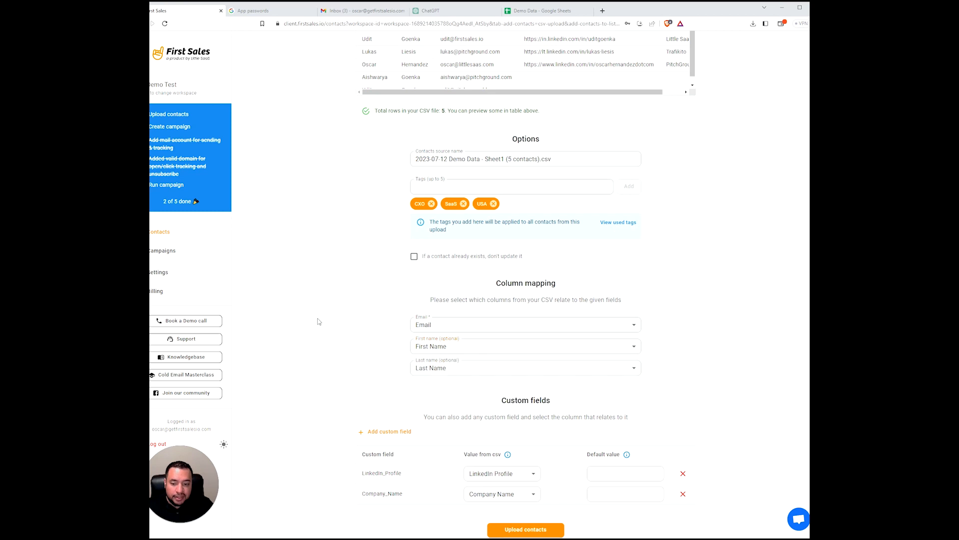
scroll(529, 352, down, 1)
scroll(440, 325, up, 1)
scroll(441, 325, down, 1)
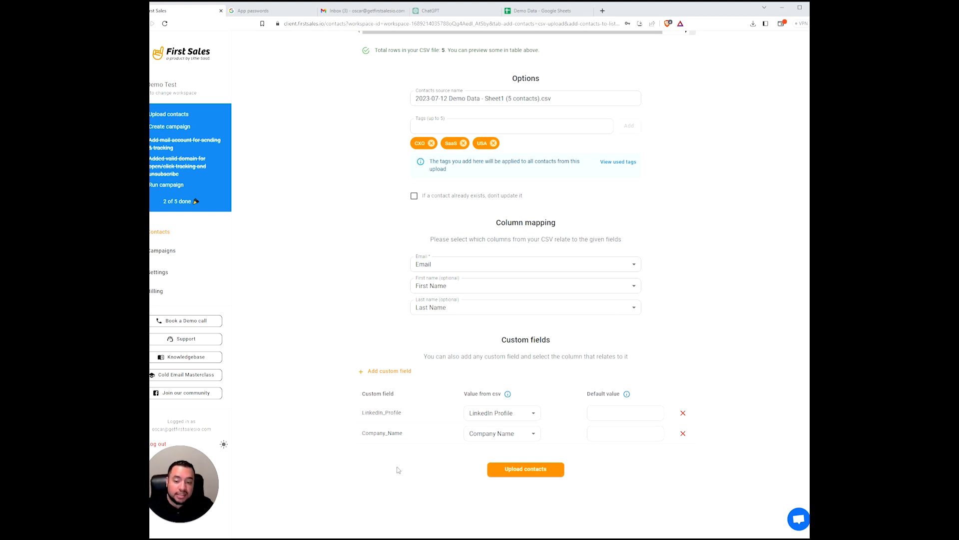
click(519, 470)
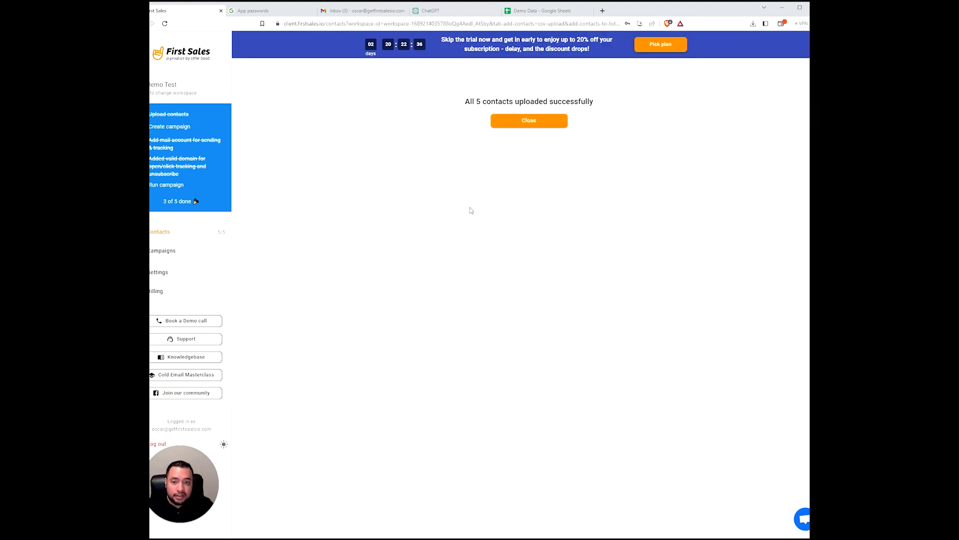
- Dismiss the upload confirmation, inspect the suspended contact, and view the saved Lists
click(529, 128)
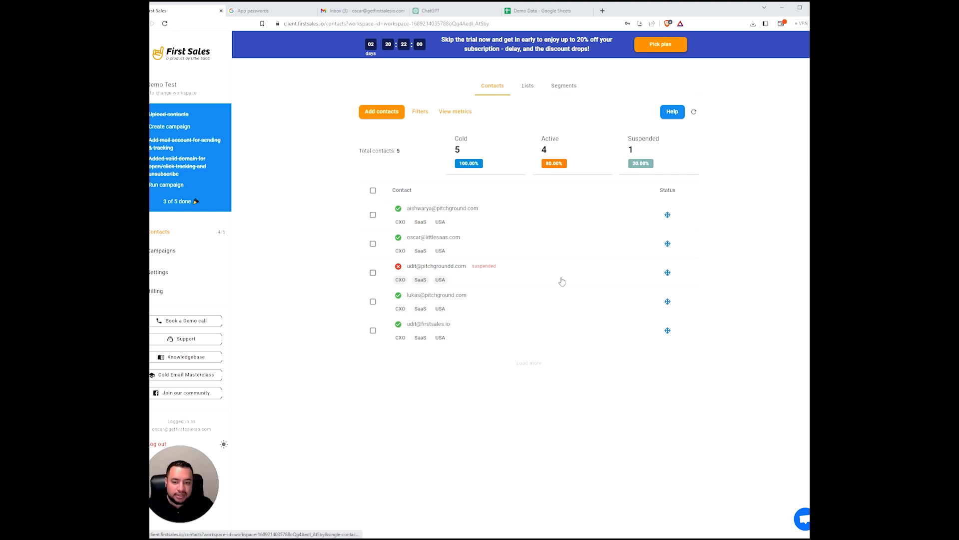
click(592, 278)
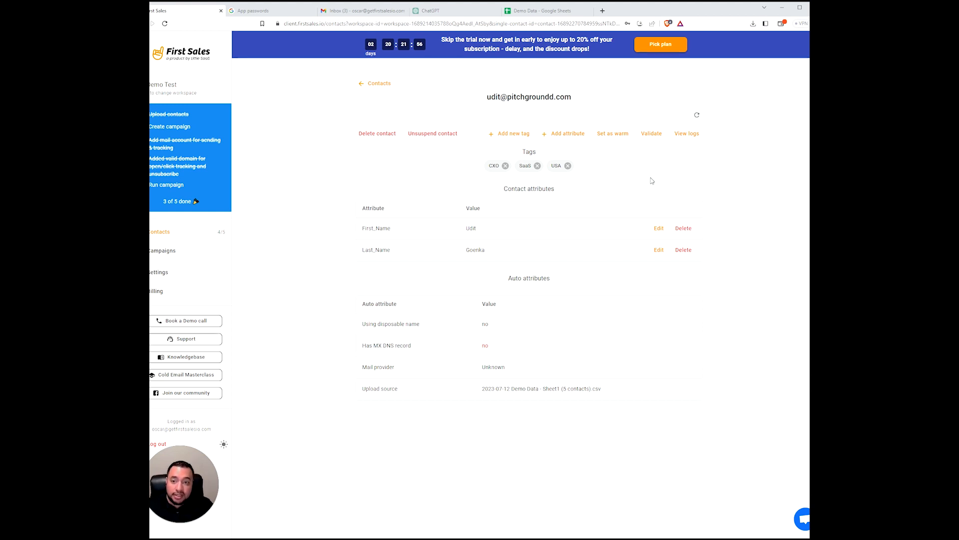
click(365, 86)
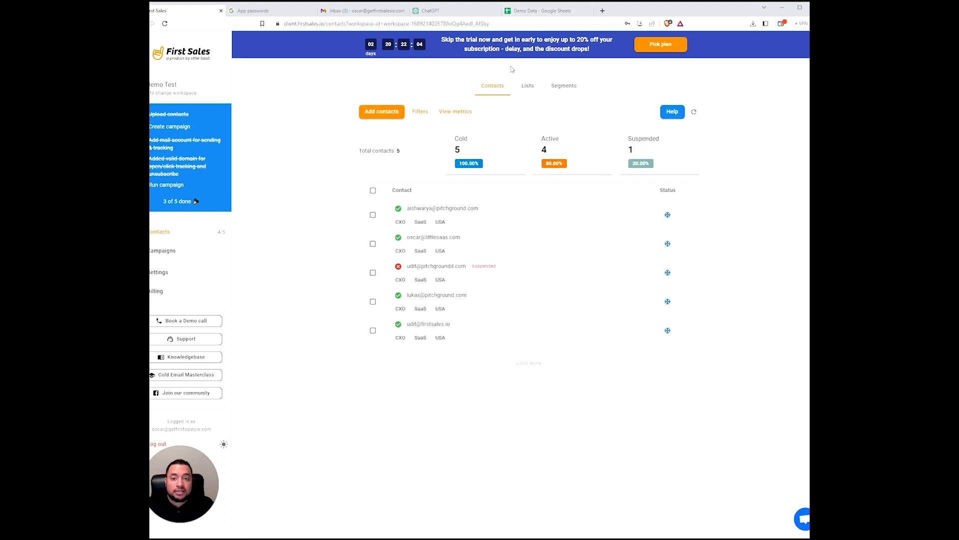
click(529, 89)
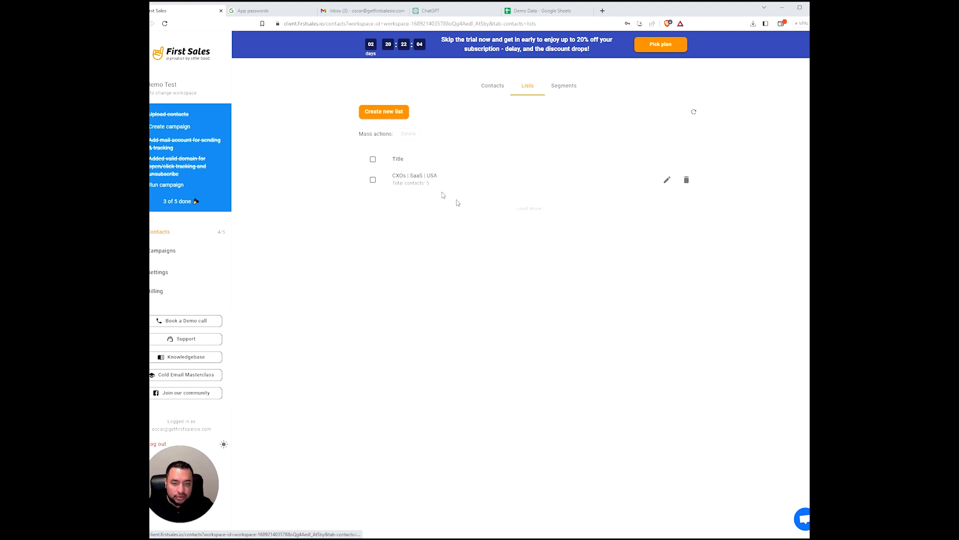
- Start a new contact segment named Active CXOs
click(576, 88)
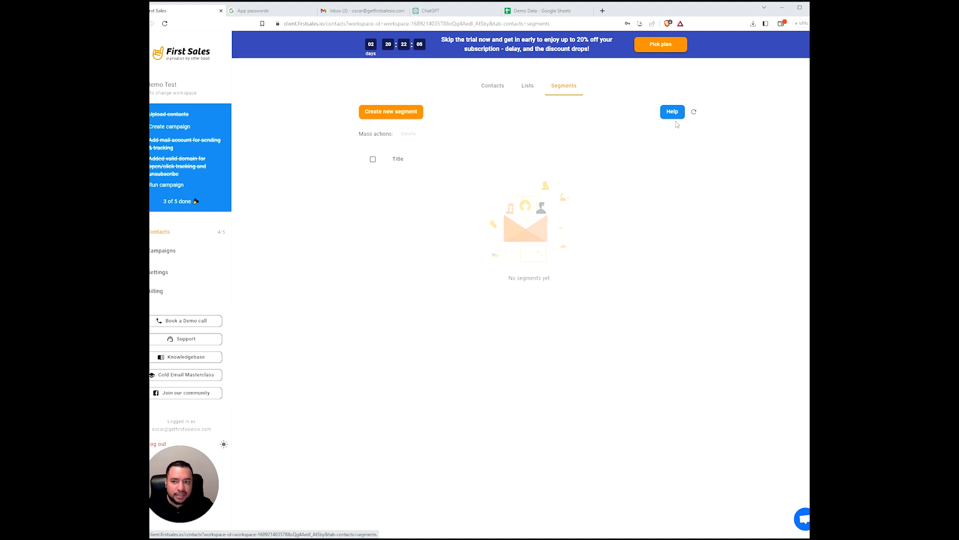
click(405, 114)
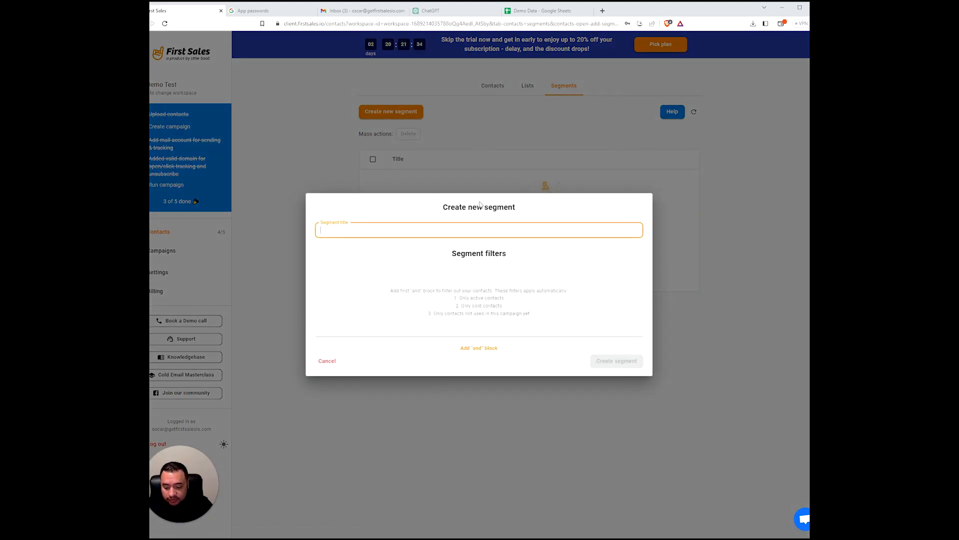
text(Active CXOs)
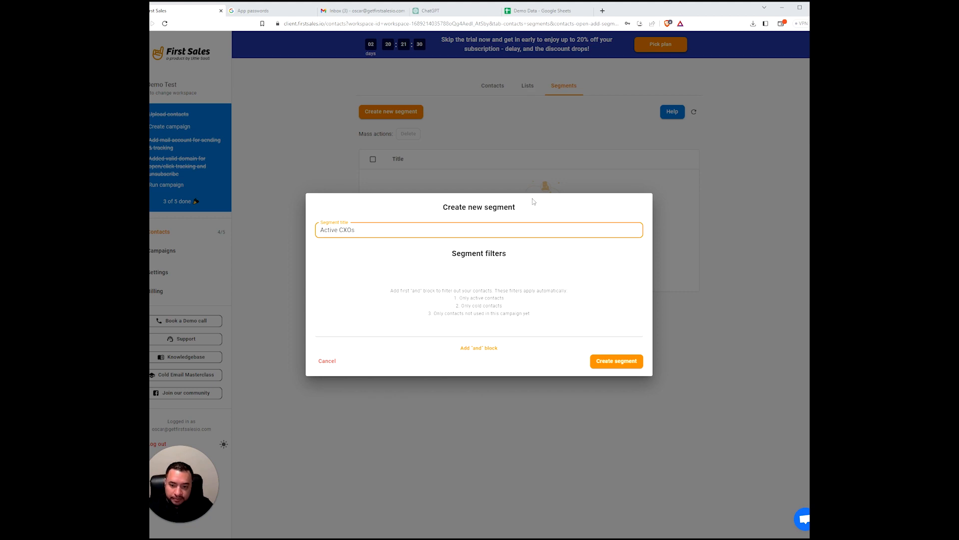
- Add a filter block and try out the Status and used-in-campaign conditions
click(468, 348)
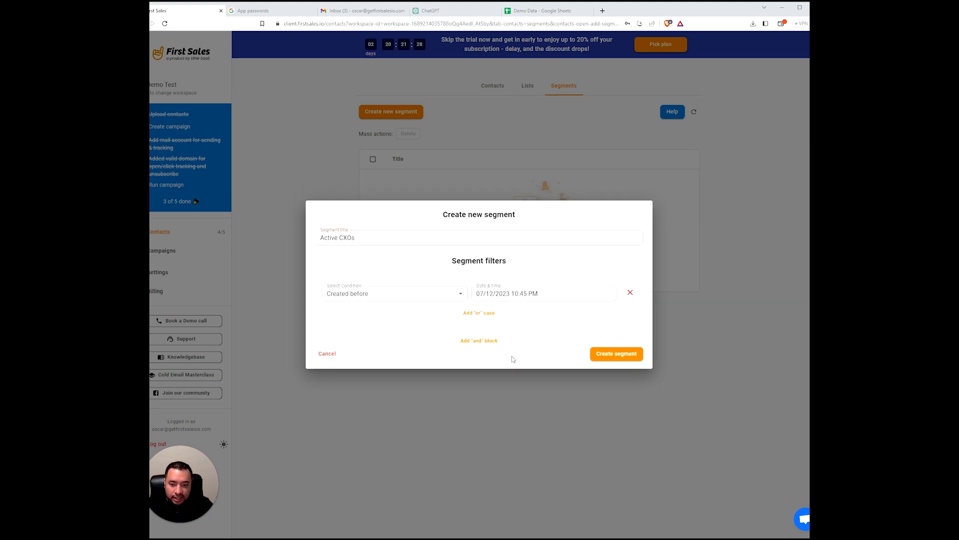
click(407, 298)
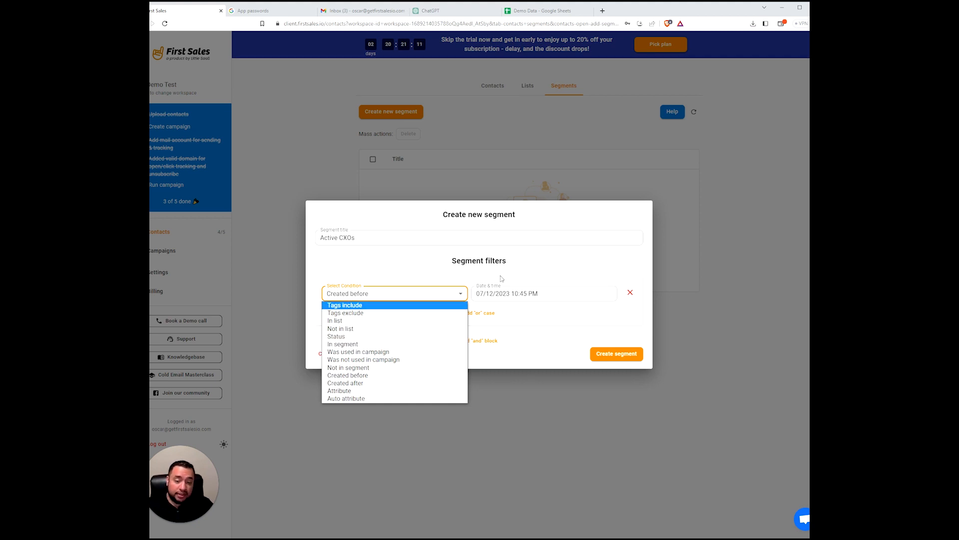
key(Escape)
click(492, 296)
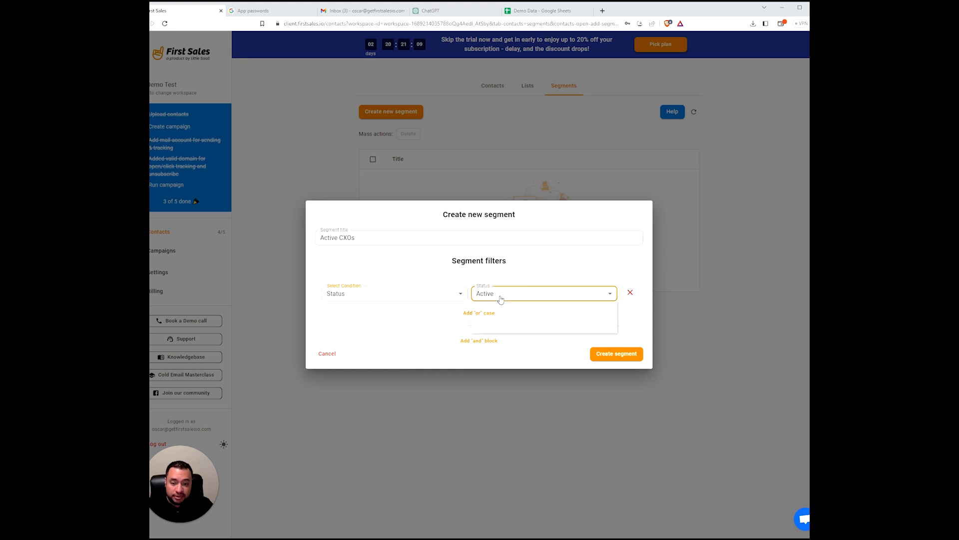
click(373, 315)
click(377, 295)
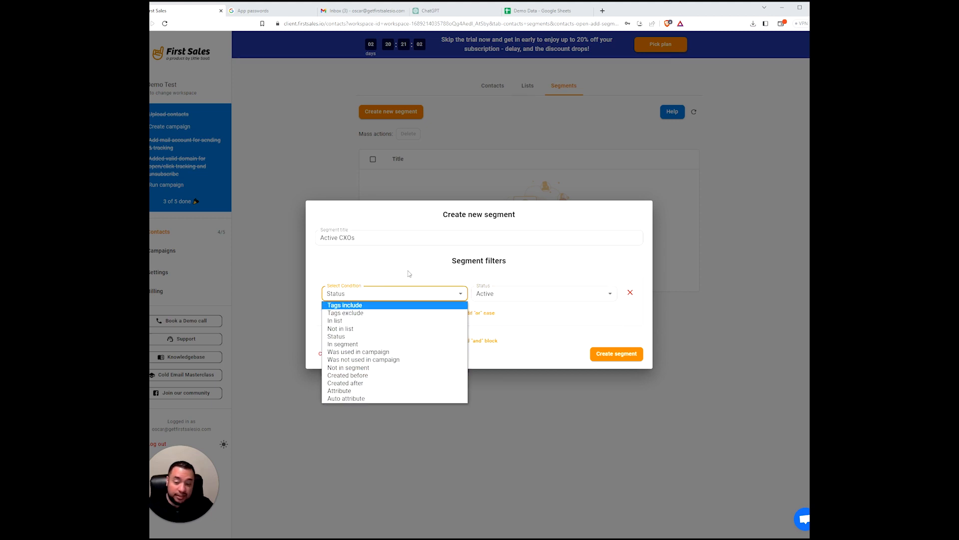
click(379, 352)
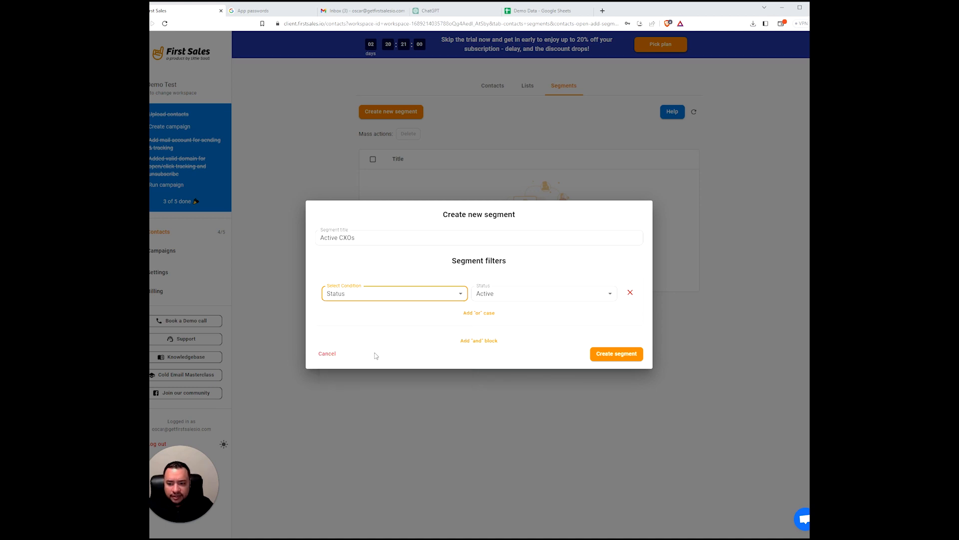
click(495, 287)
click(399, 319)
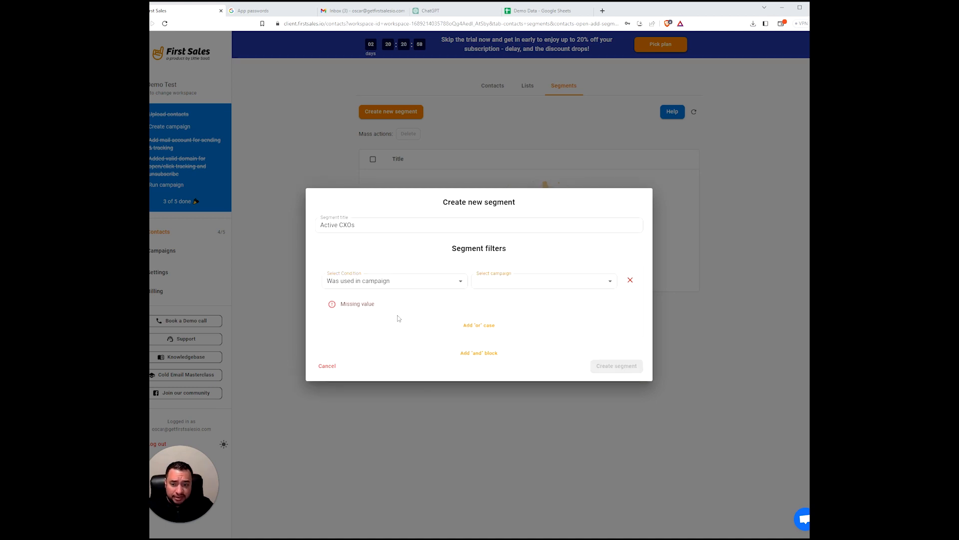
click(429, 283)
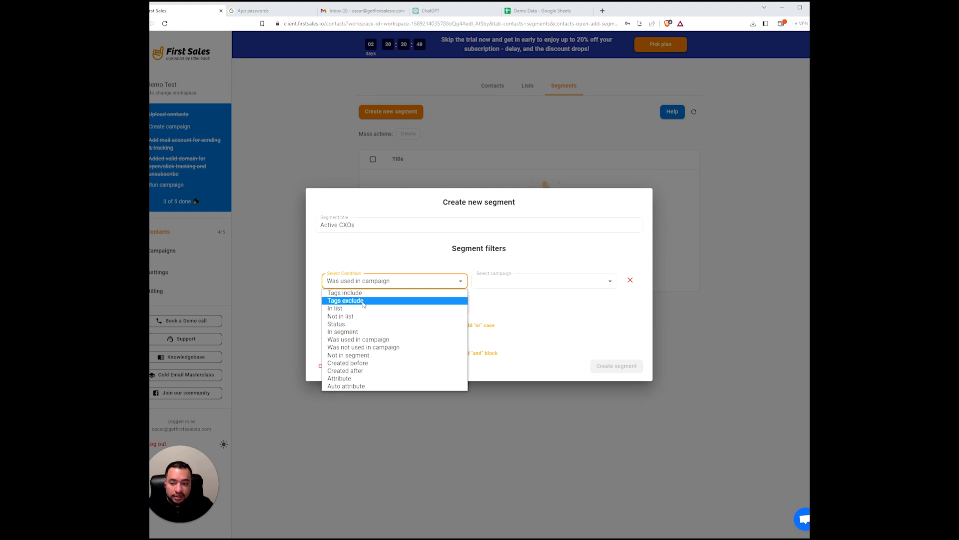
- Set the filter to Tags include CXO, create the segment, and preview its contacts
click(374, 293)
click(488, 283)
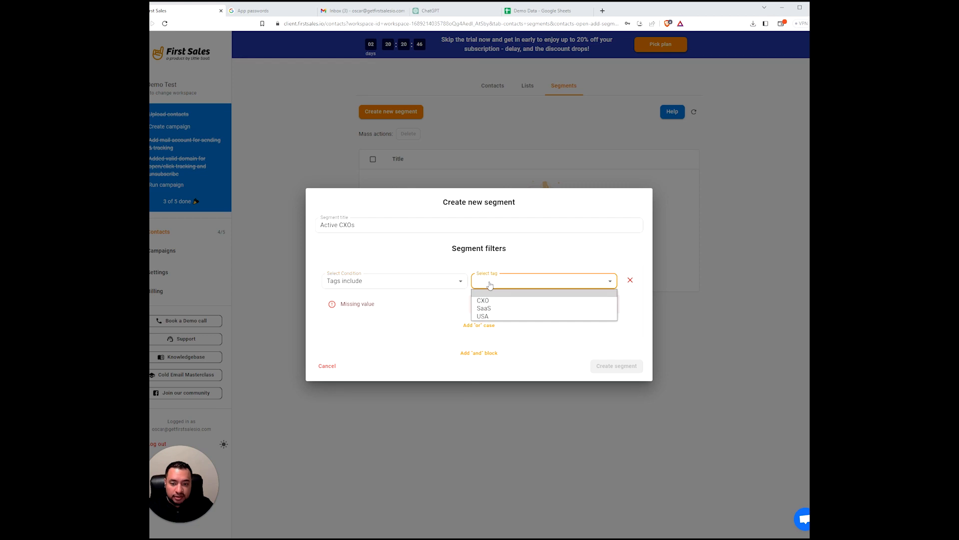
click(492, 301)
click(611, 356)
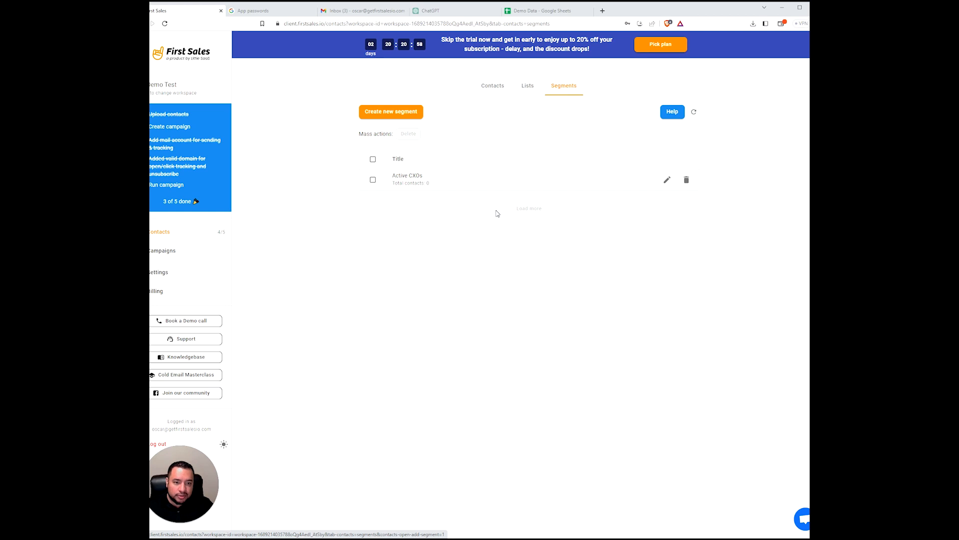
click(484, 185)
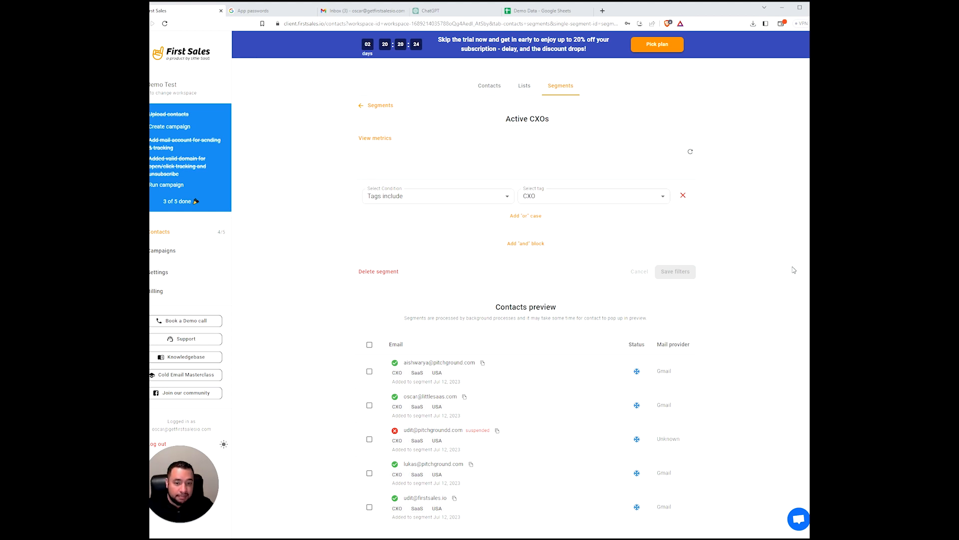
click(165, 254)
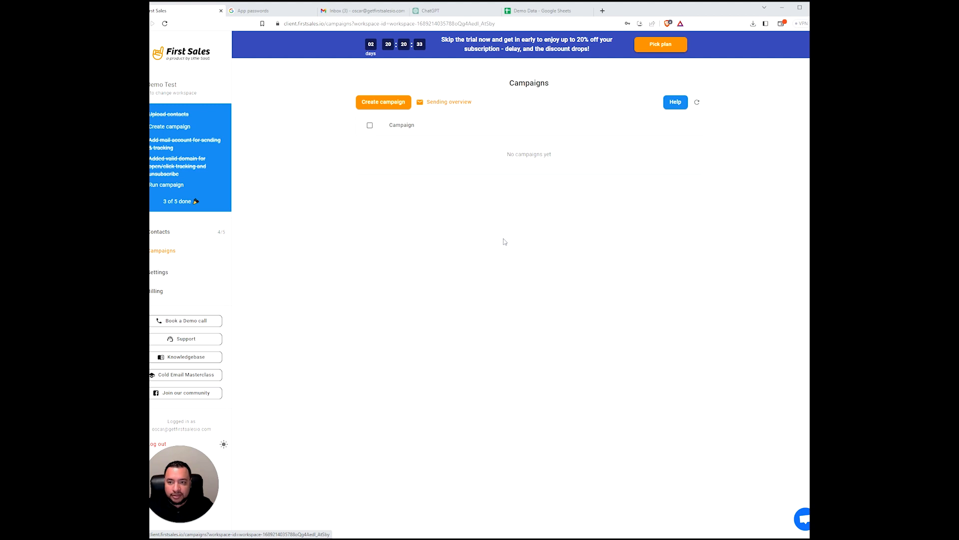
- Create a new campaign named 'Client ABC | Campaign 1 | CXO | SaaS | USA'
click(381, 105)
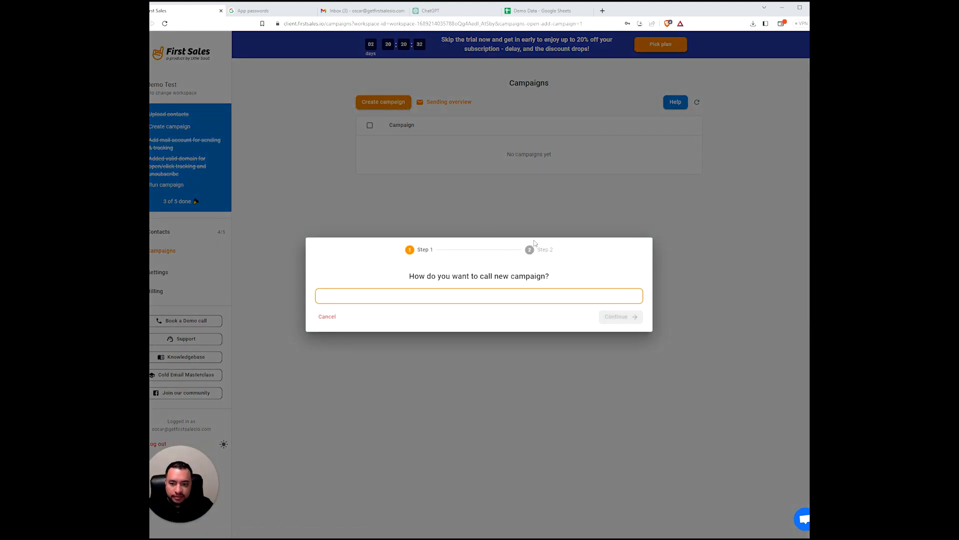
text(CXO | SaaS | USA)
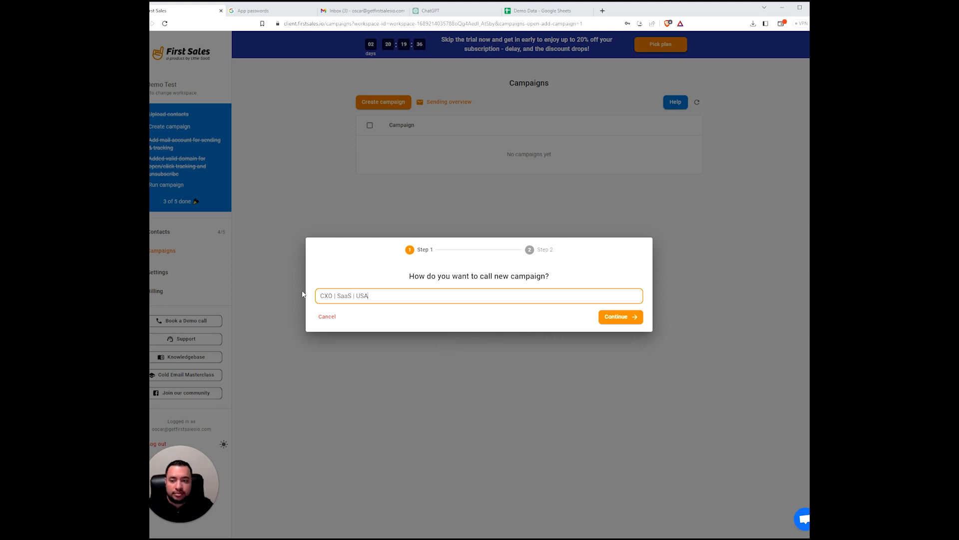
text(Client AB)
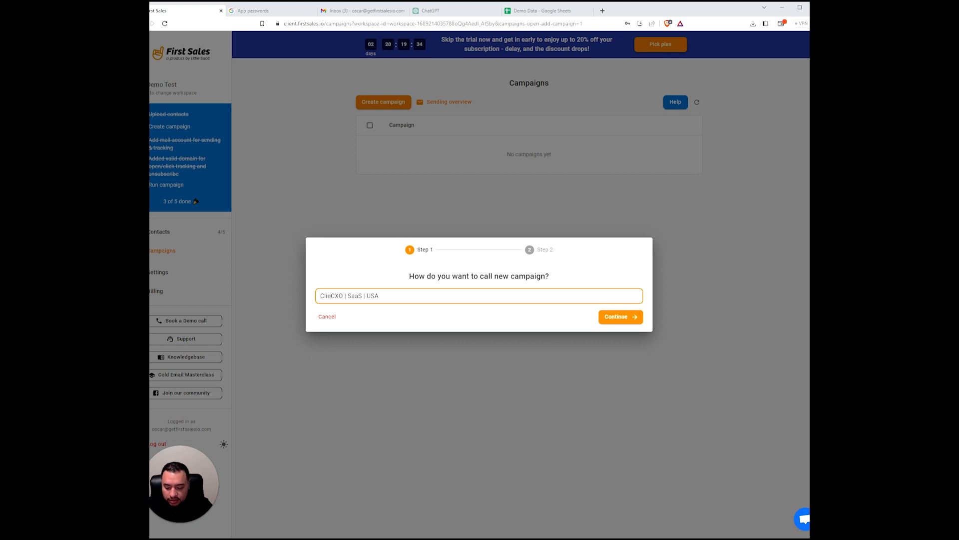
text(C | )
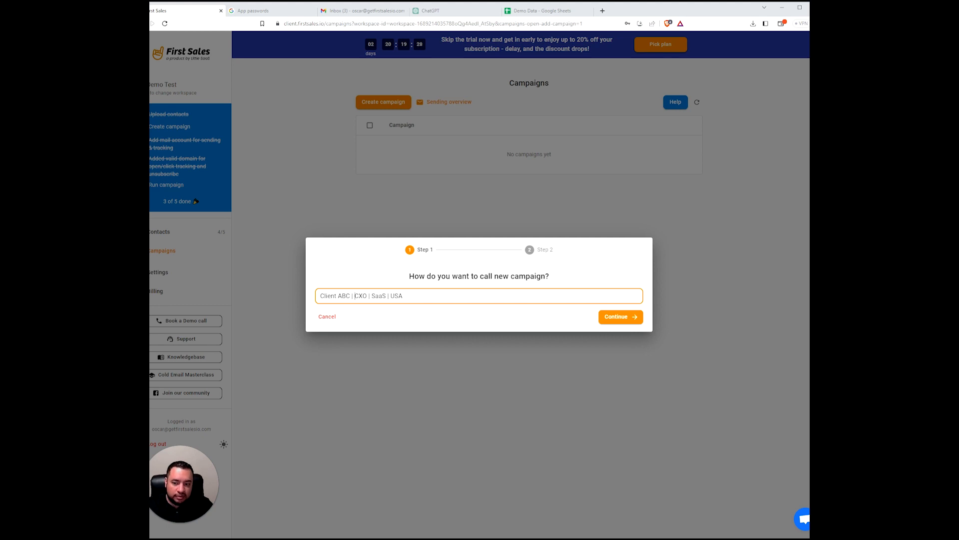
text(Capaign 1)
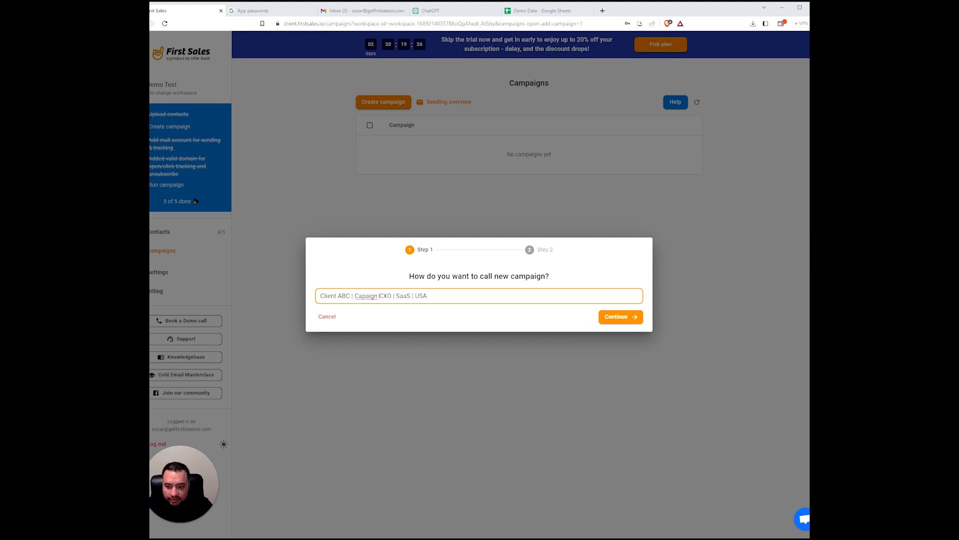
key(BackSpace)
key(BackSpace)
key(BackSpace)
key(BackSpace)
key(BackSpace)
key(BackSpace)
key(BackSpace)
text(mpaign 1)
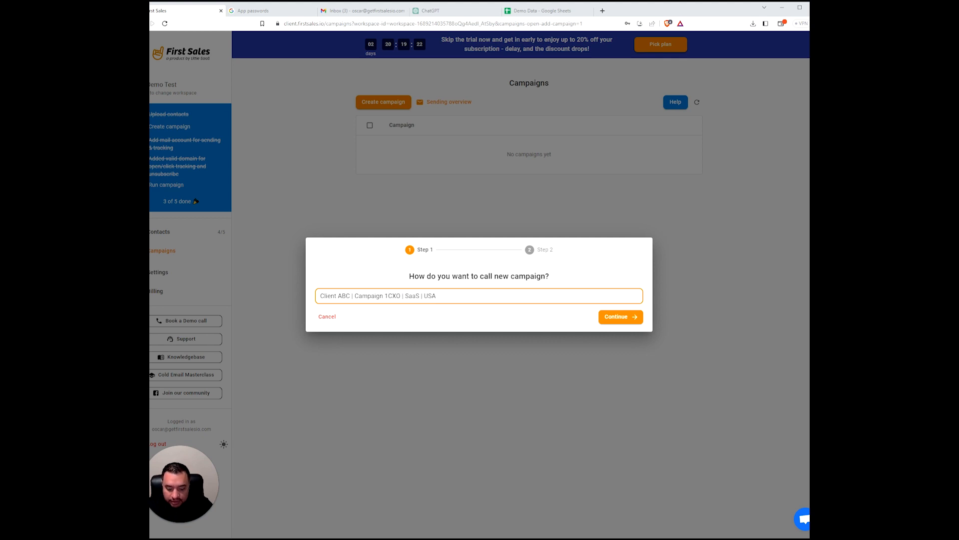
text( |)
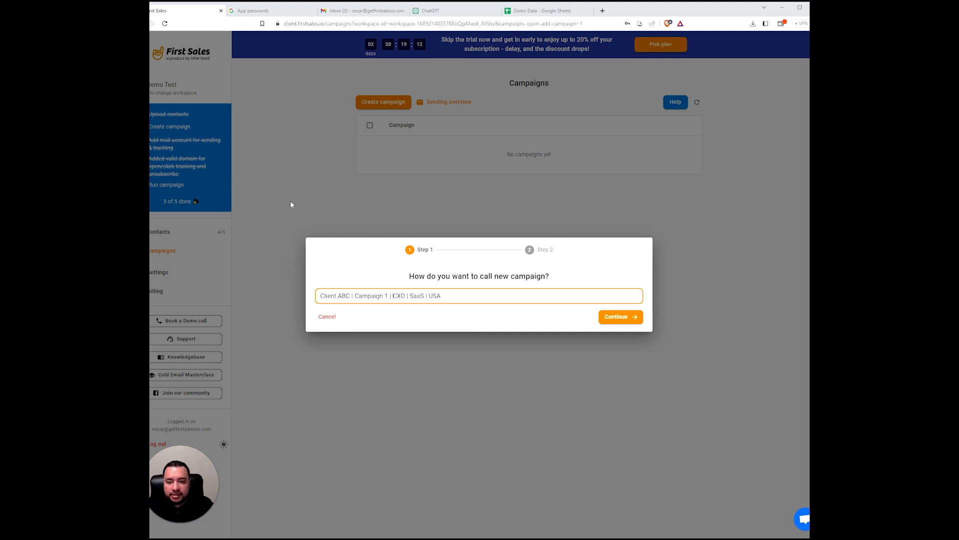
- Target the campaign at contacts in the CXOs | SaaS | USA list and create it
click(632, 317)
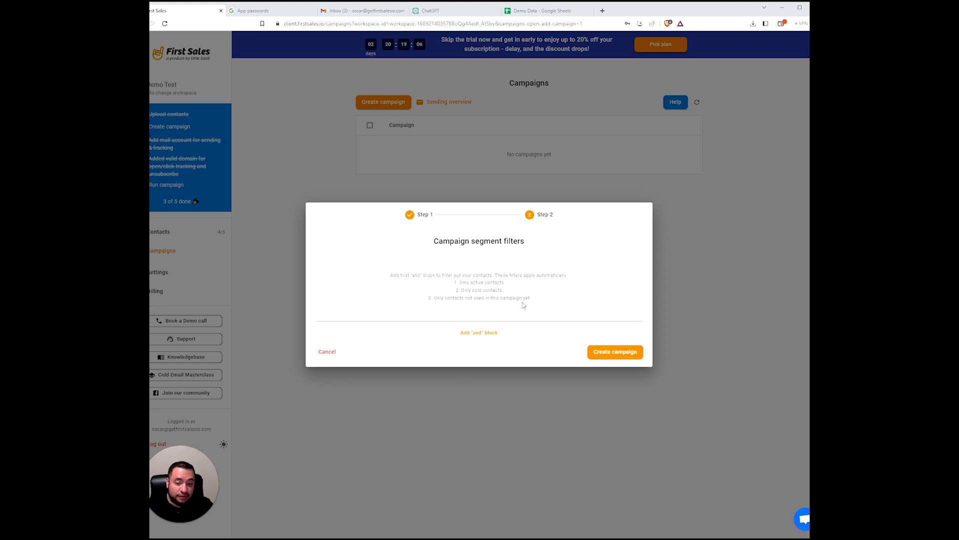
click(481, 332)
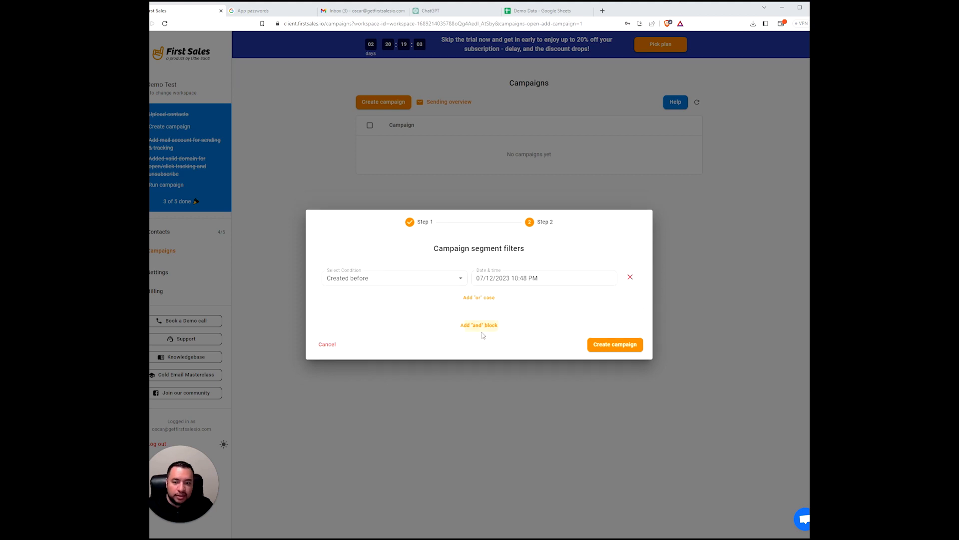
click(404, 278)
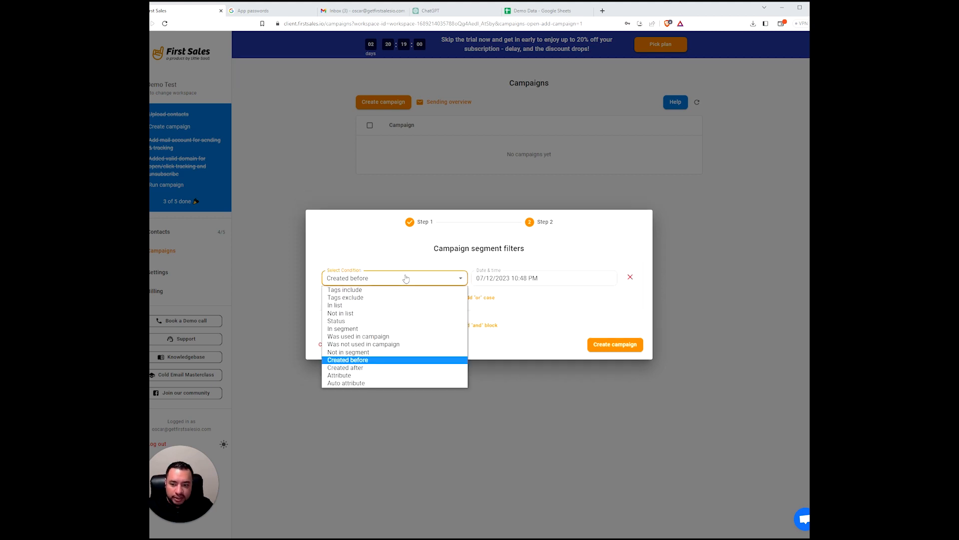
click(349, 305)
click(539, 272)
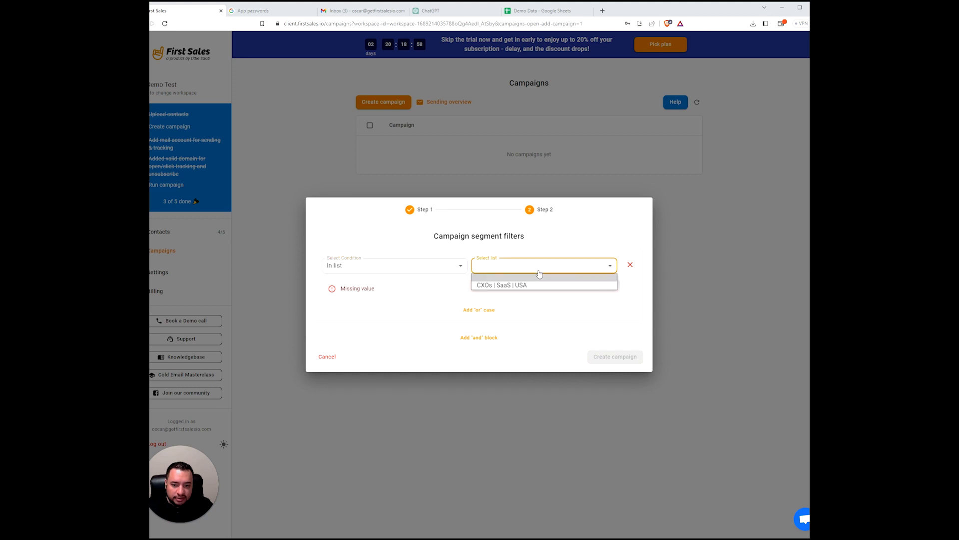
click(537, 284)
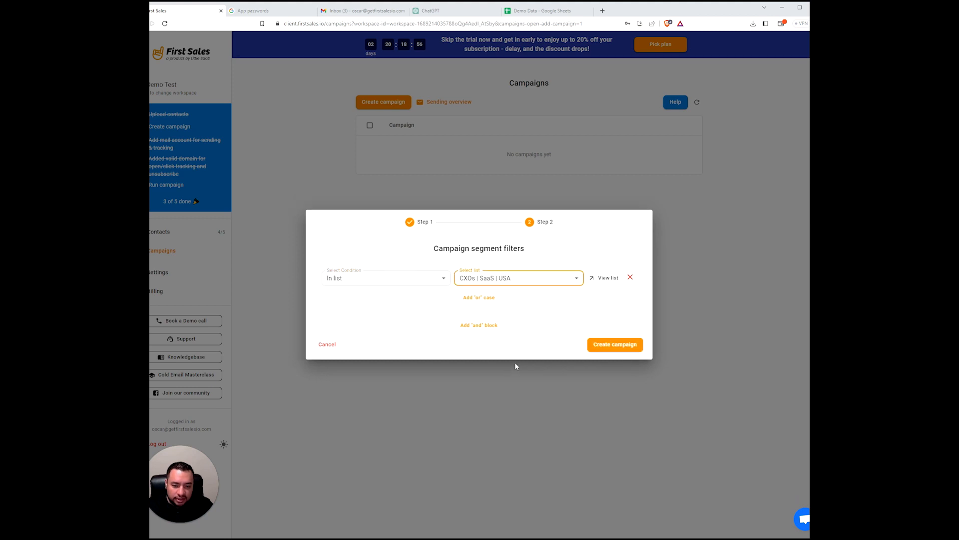
click(614, 345)
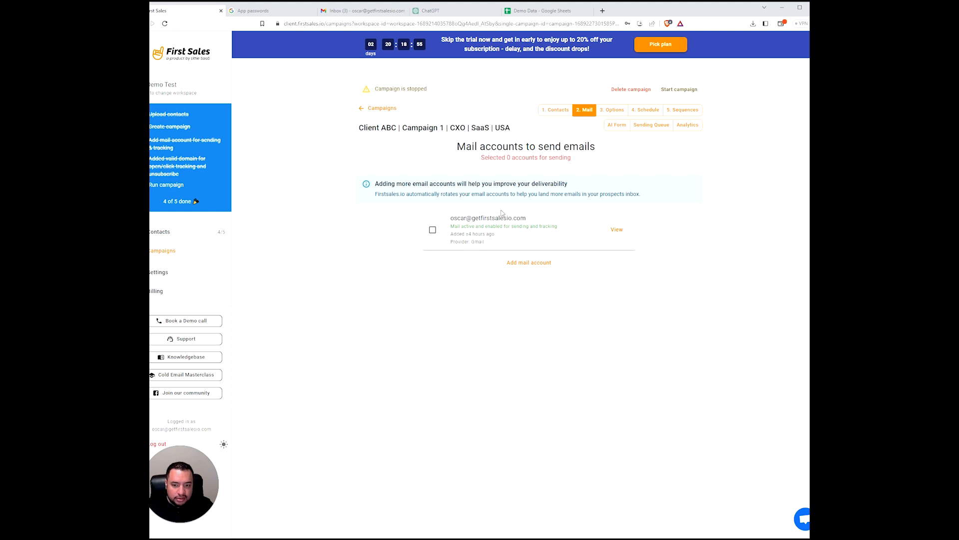
- Select the connected mail account for sending and review the campaign's Options tab
click(433, 230)
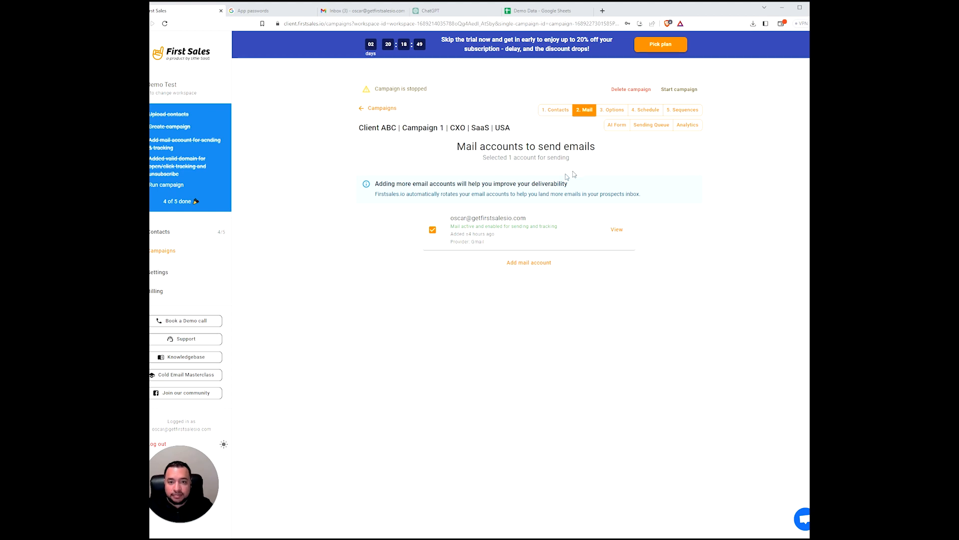
click(607, 111)
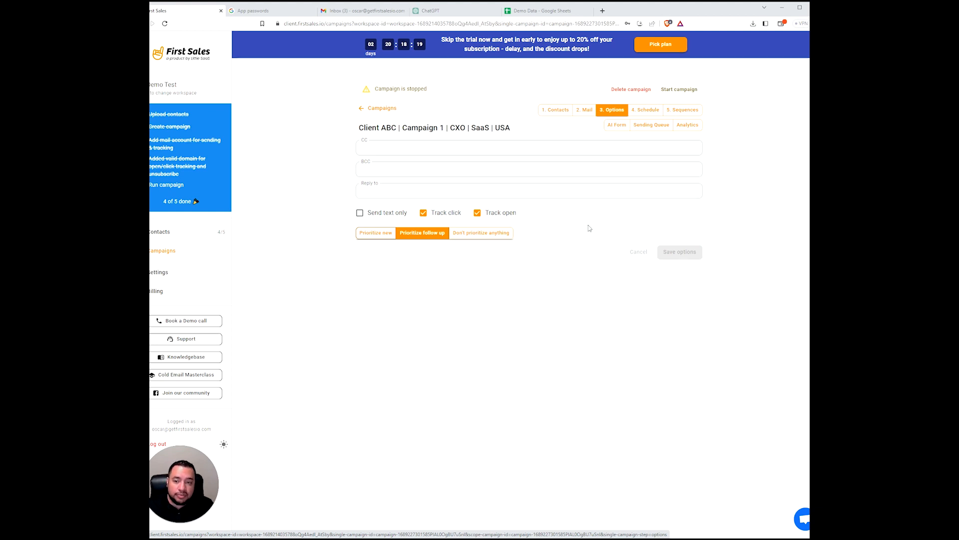
click(583, 110)
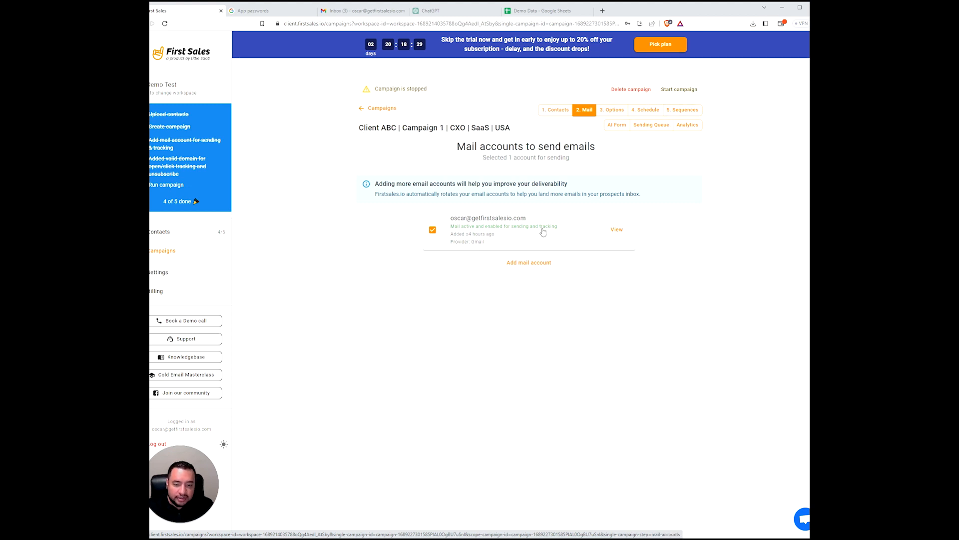
click(614, 109)
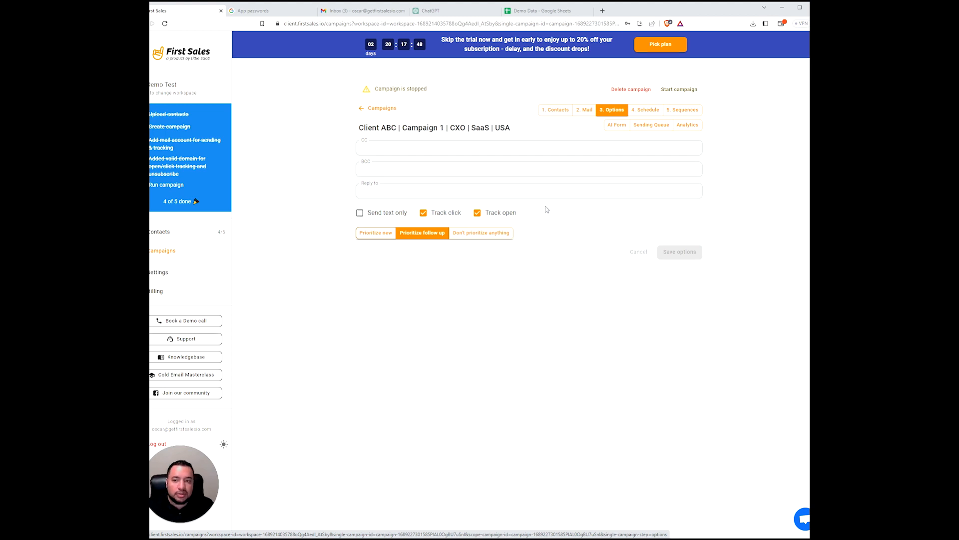
click(545, 192)
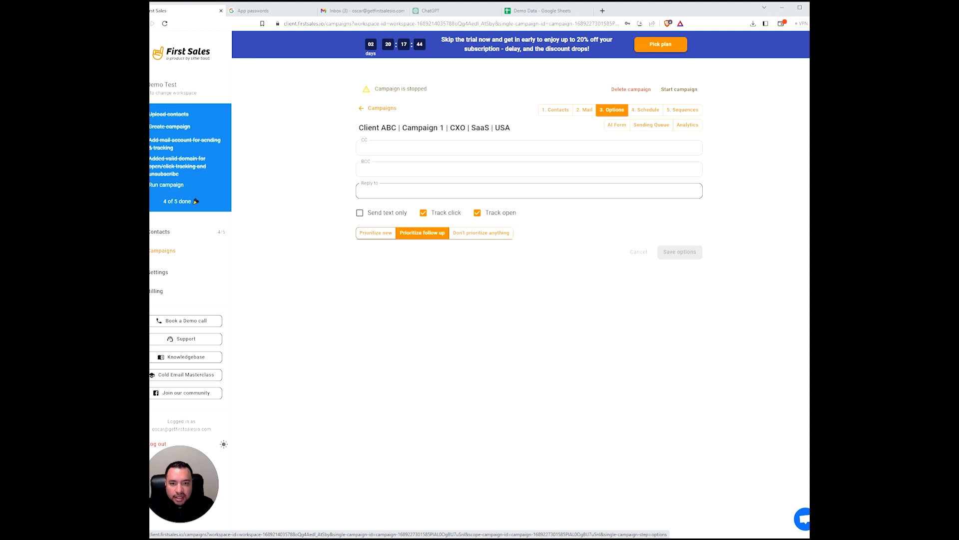
click(585, 110)
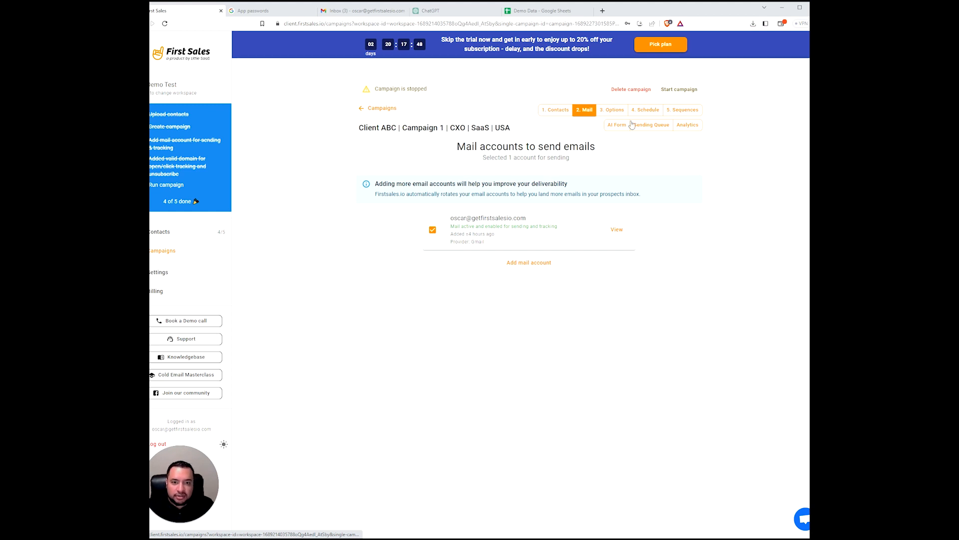
click(612, 110)
- Enter the reply-to e-mail address and save the campaign options
click(500, 191)
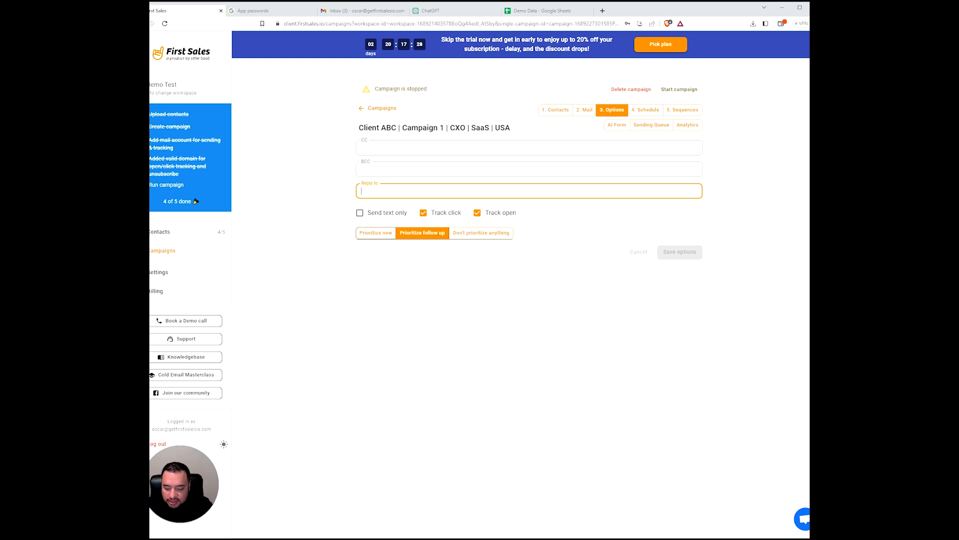
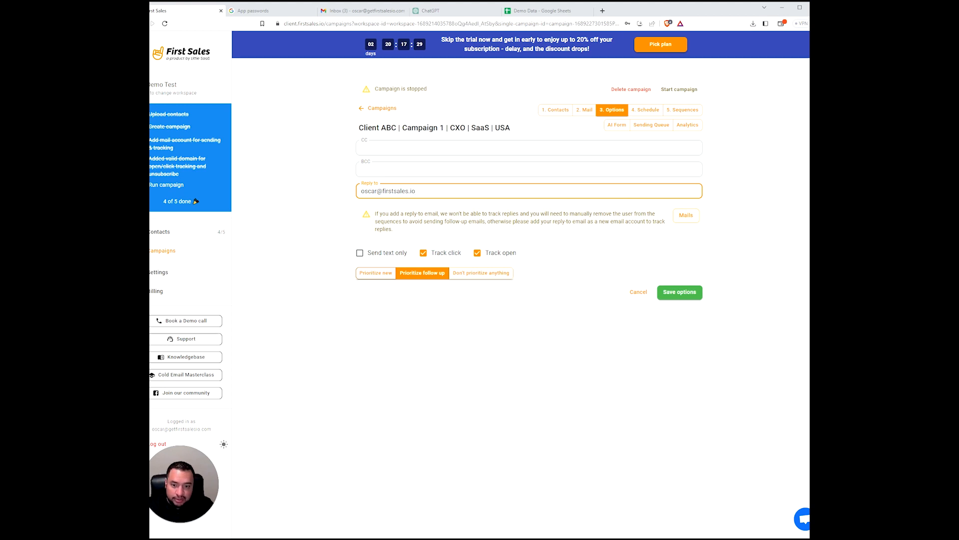
click(689, 298)
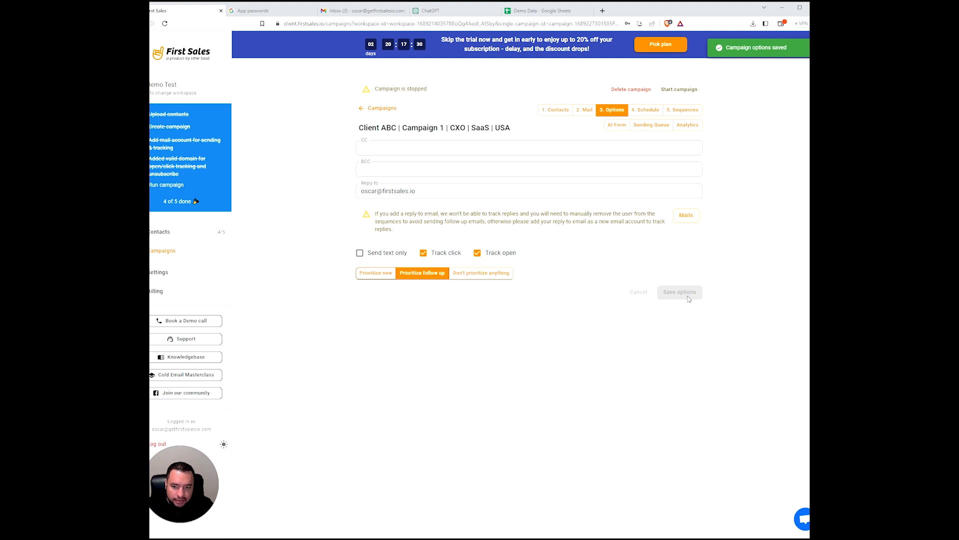
click(579, 114)
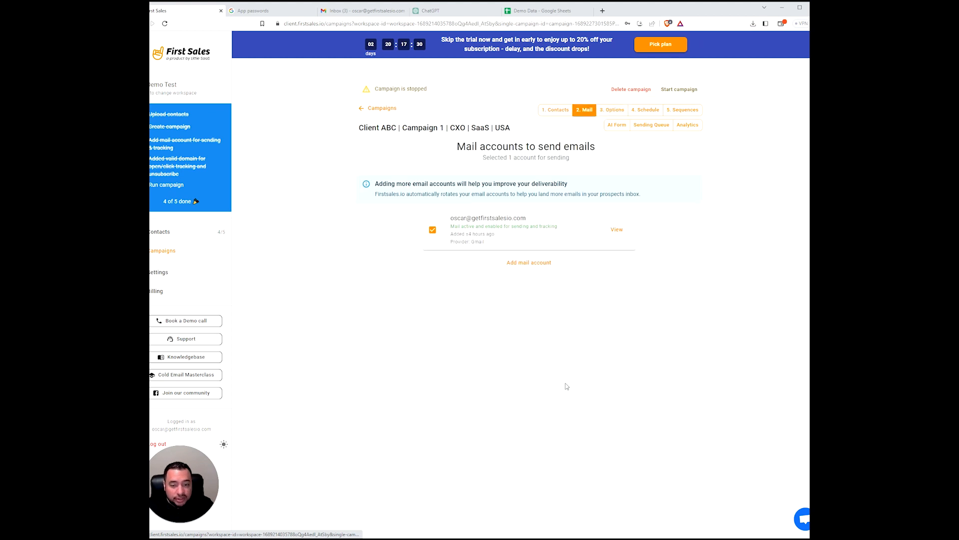
click(615, 109)
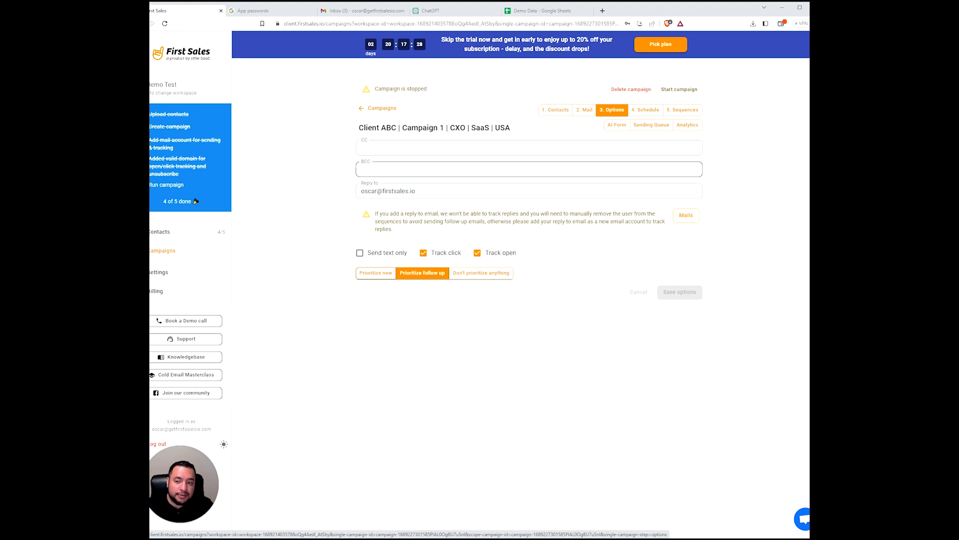
click(422, 191)
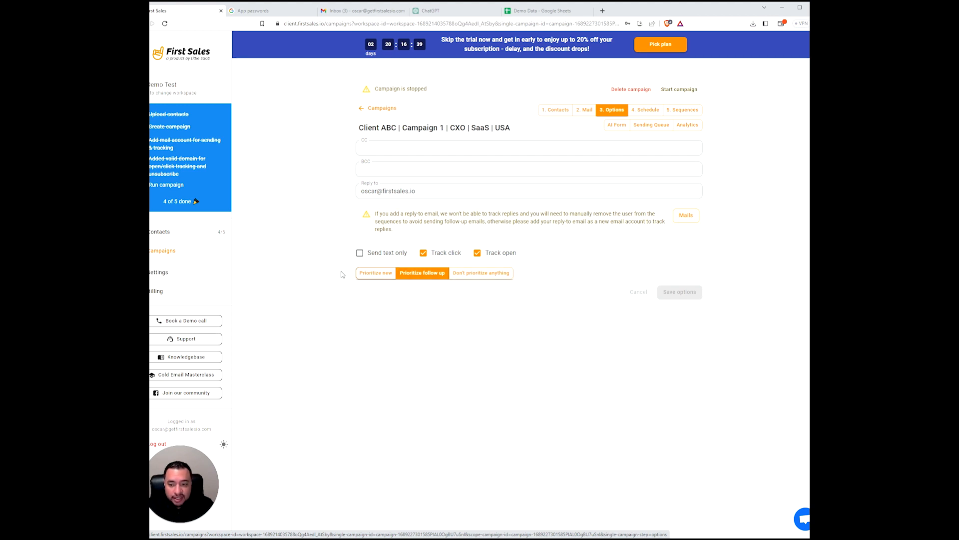
- Set sending priority to Don't prioritize anything and save the campaign options
click(372, 276)
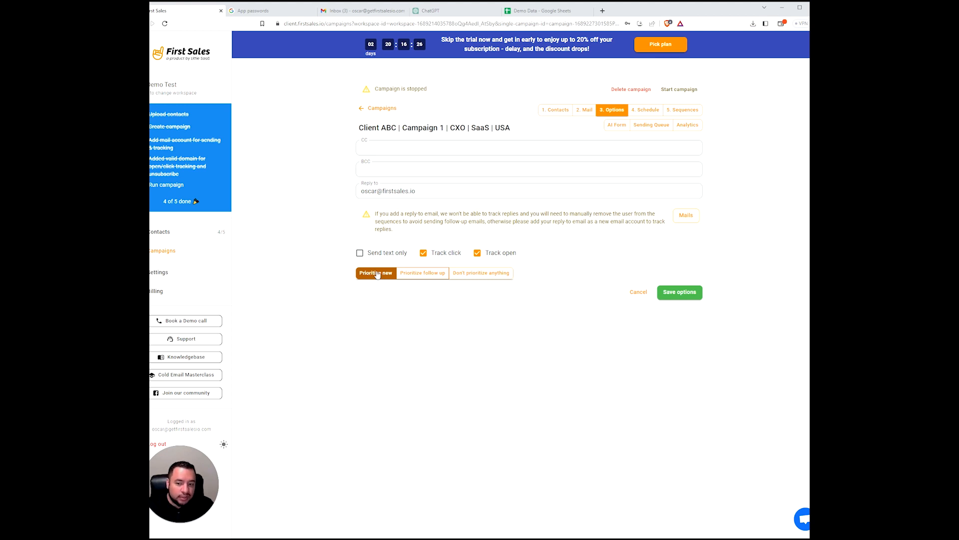
click(428, 275)
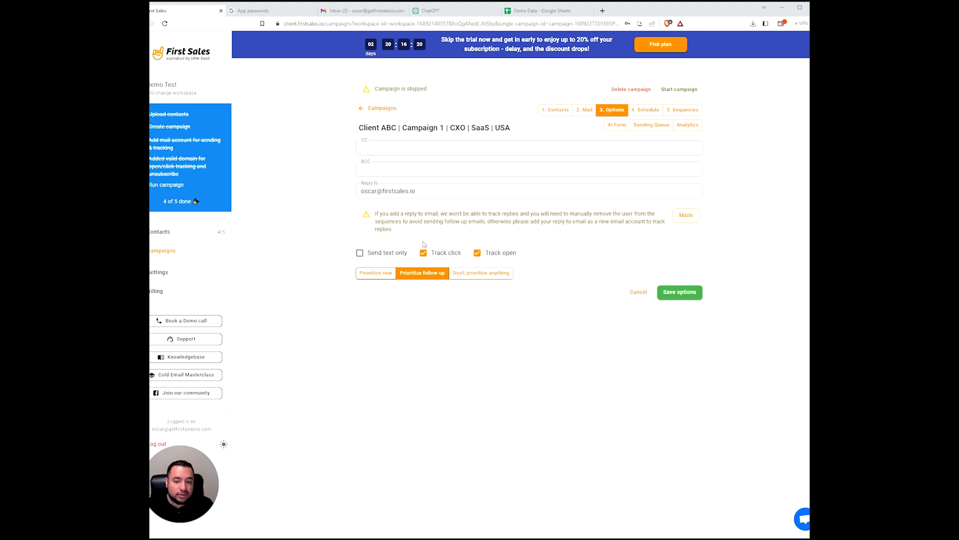
click(480, 276)
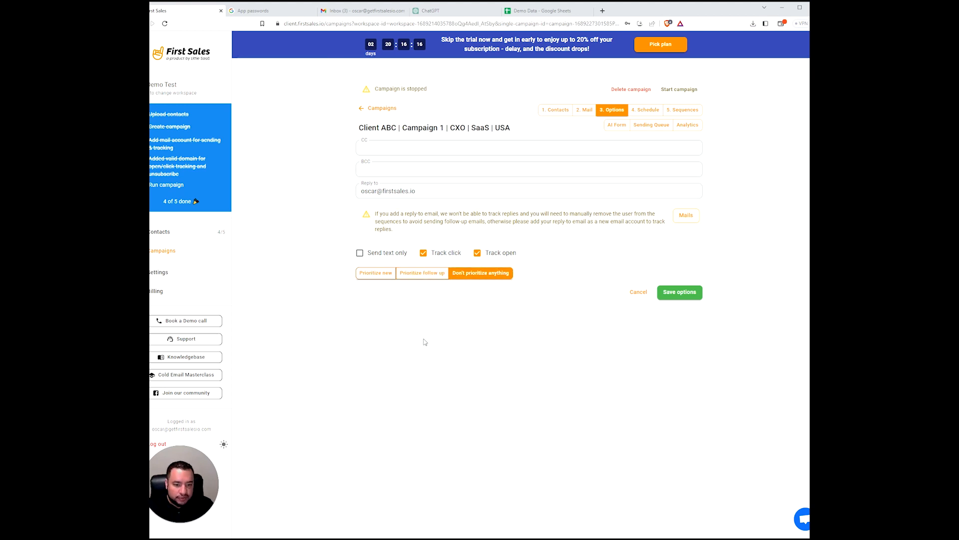
click(423, 278)
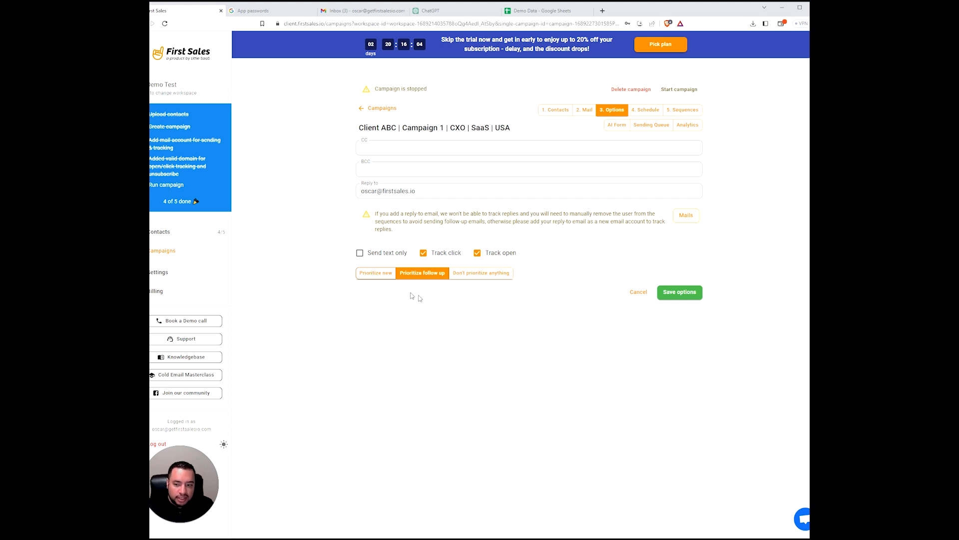
click(385, 274)
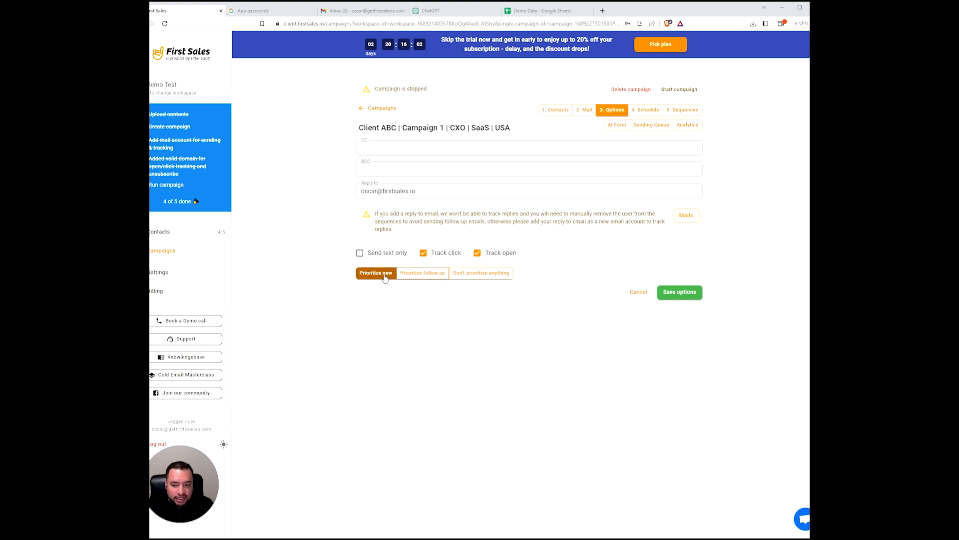
click(426, 276)
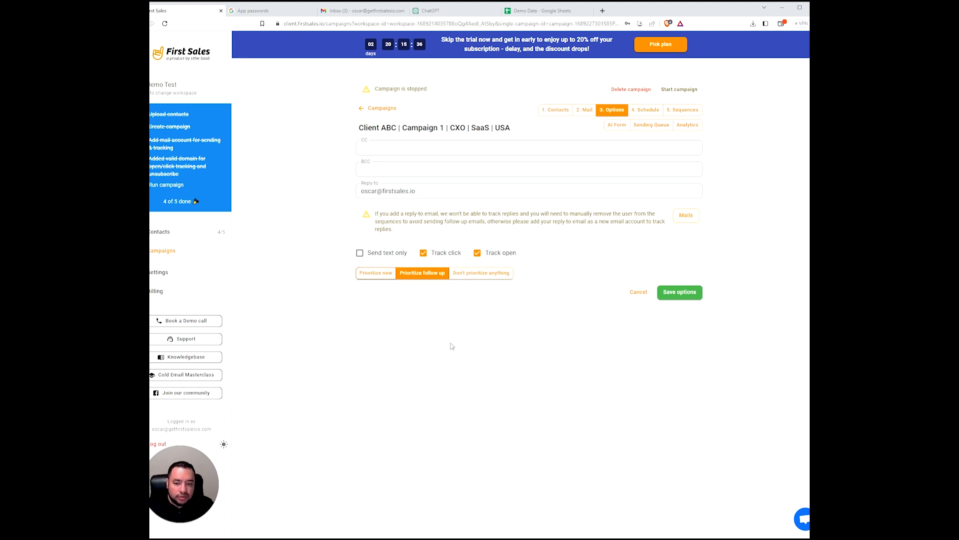
click(482, 275)
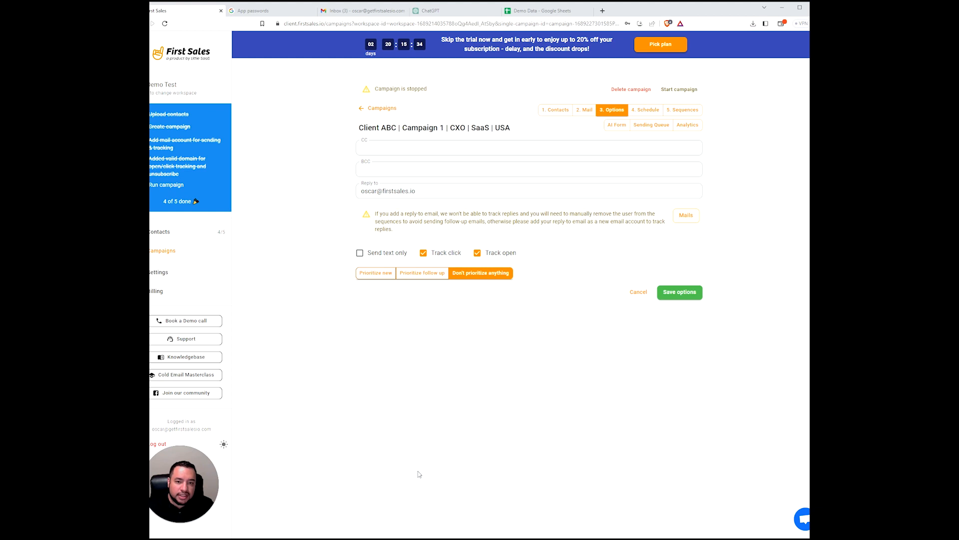
click(681, 292)
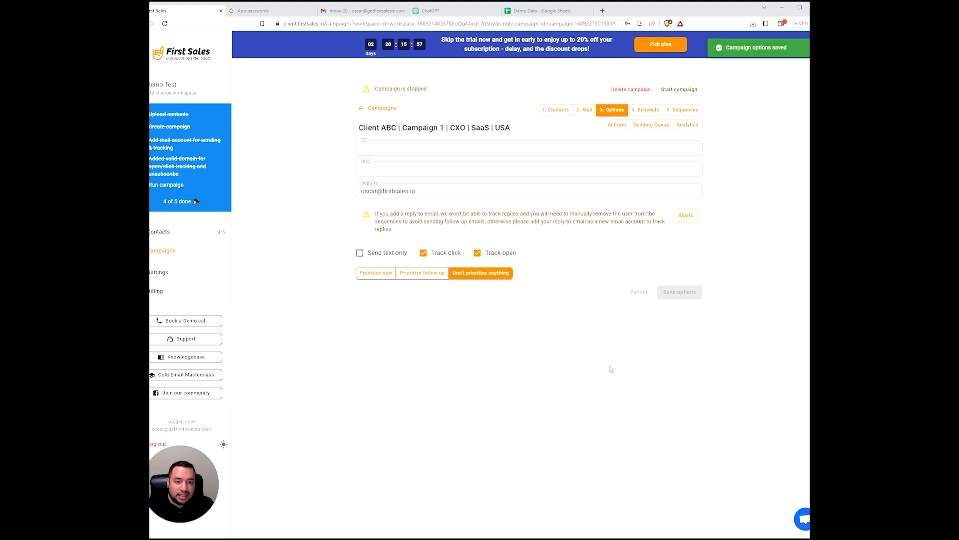
click(647, 112)
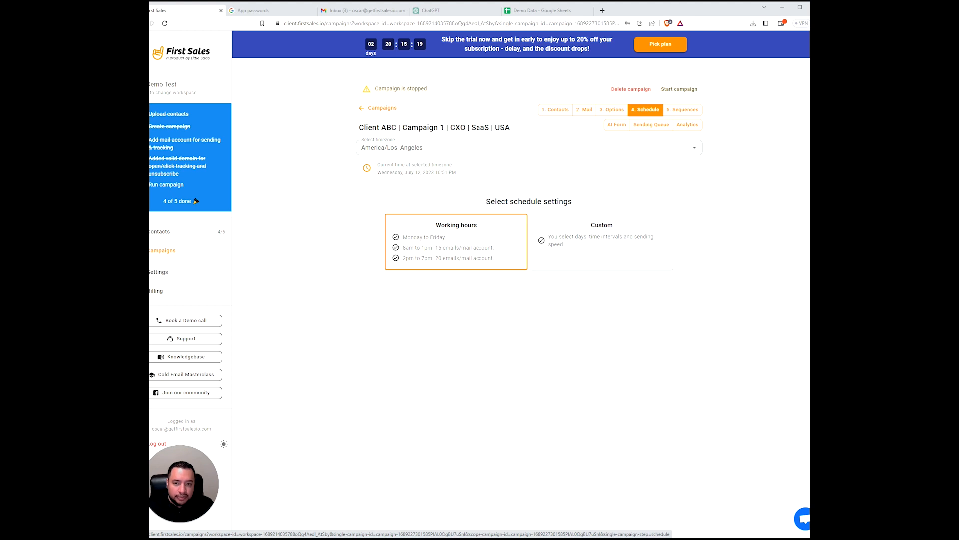
- Change the end of the campaign title from USA to Europe
click(499, 127)
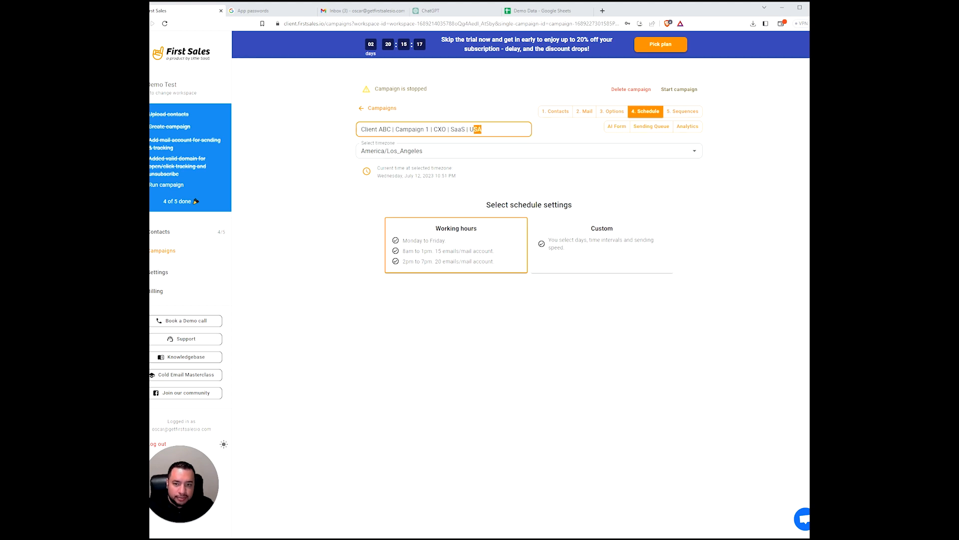
text(Europe)
key(Return)
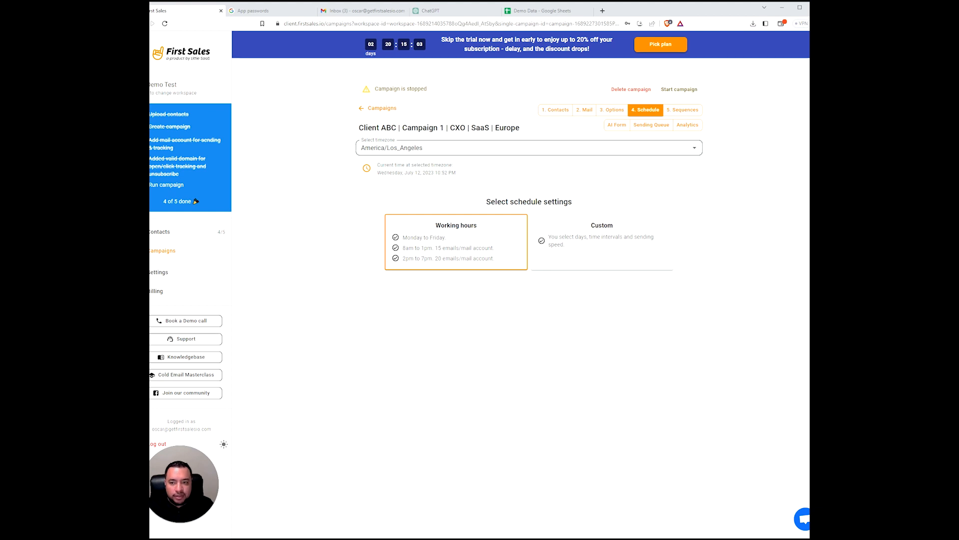
- Set the schedule timezone to Europe/Amsterdam
click(442, 147)
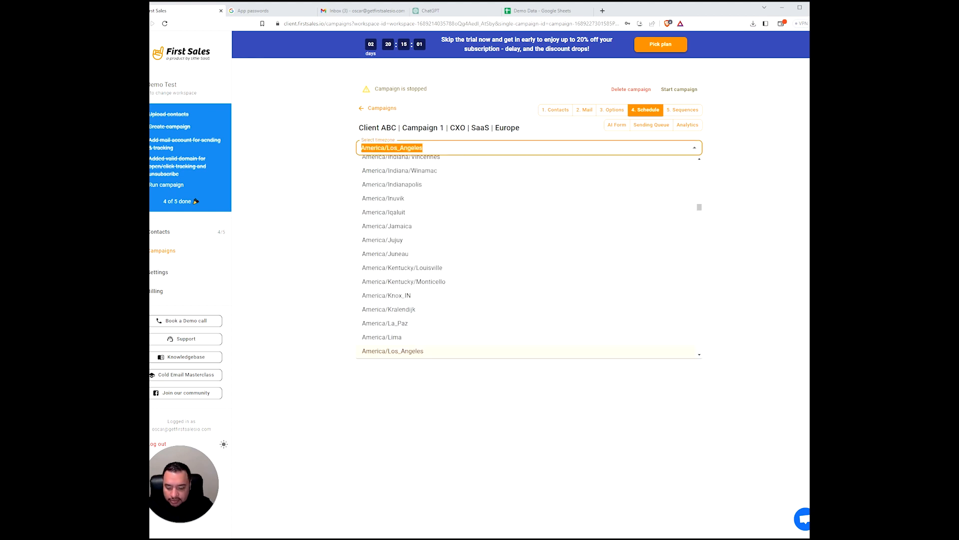
text(amsterdam)
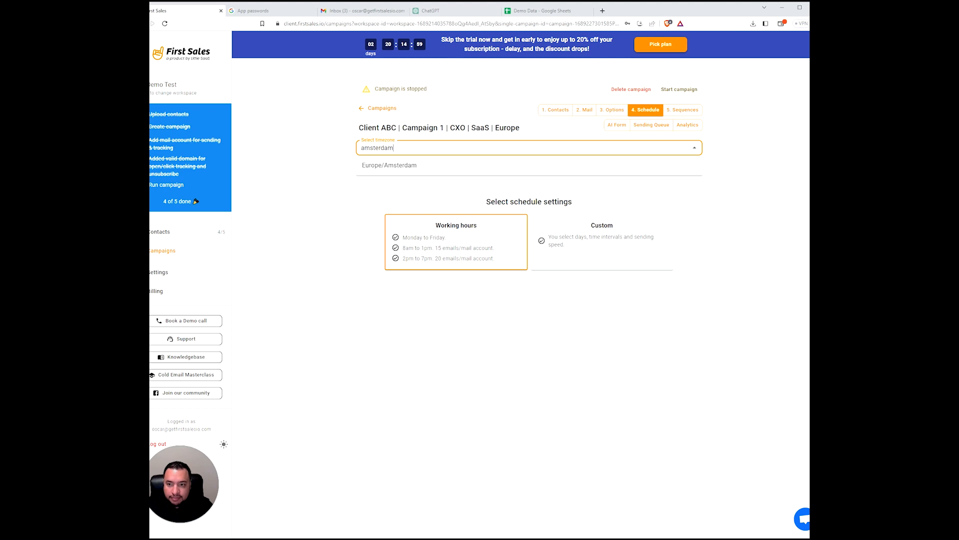
click(439, 165)
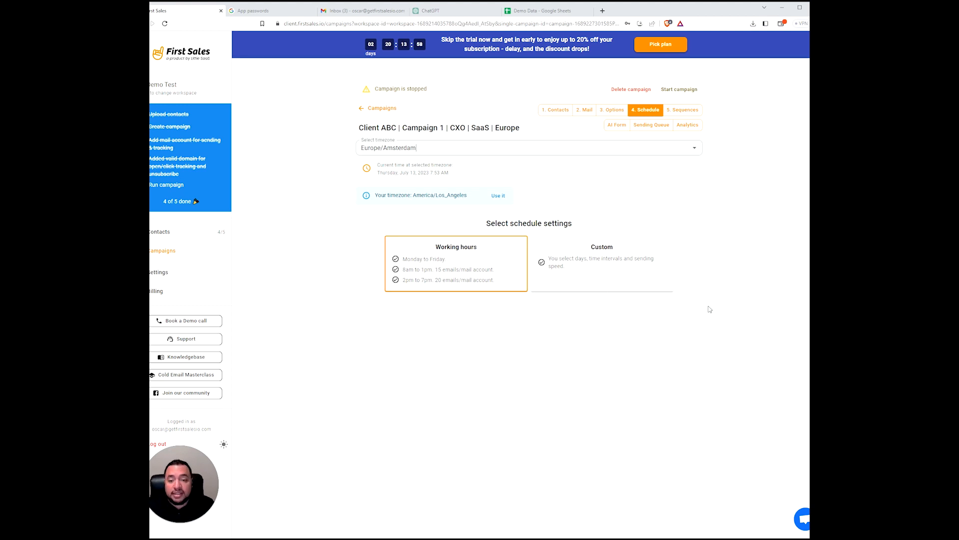
- Switch to a custom schedule and make Monday's first interval end at 10:00 with 5 emails
click(582, 267)
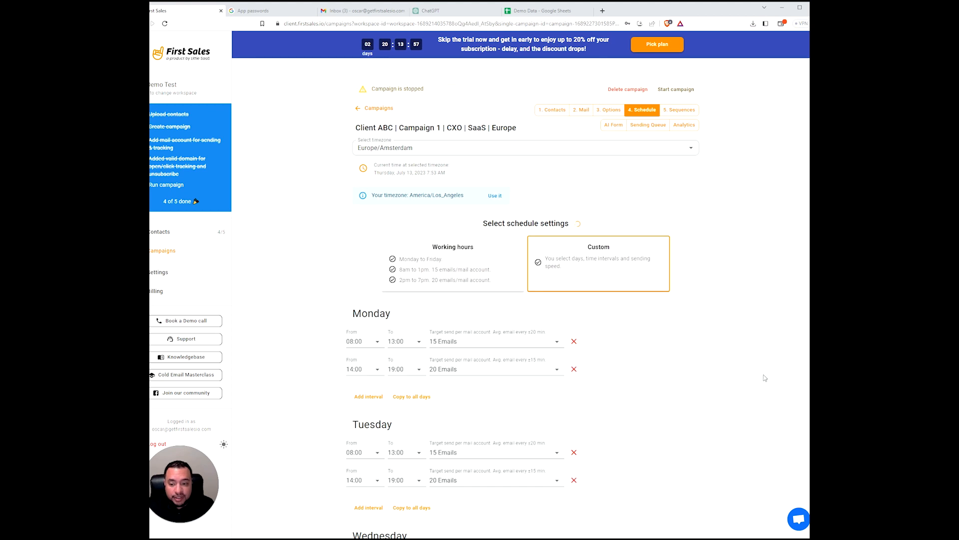
scroll(683, 402, down, 1)
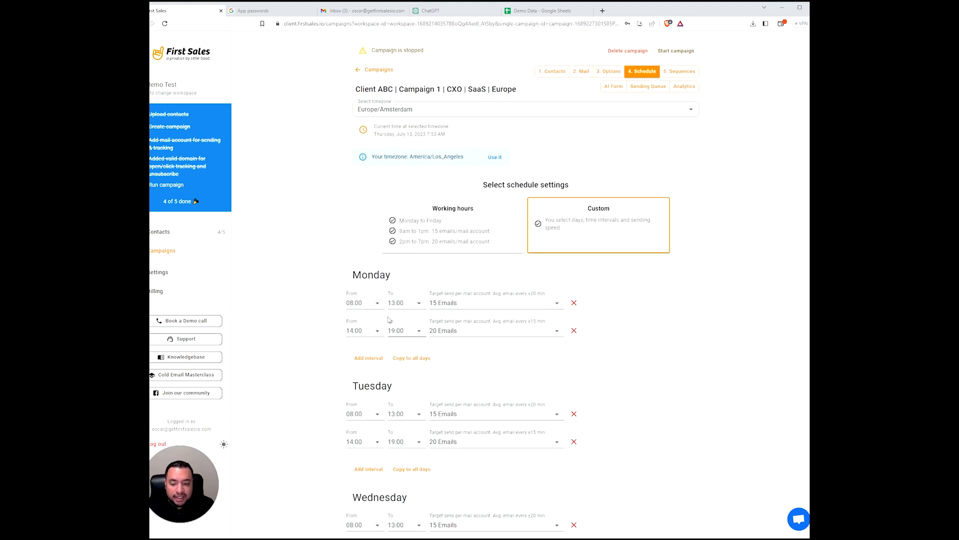
scroll(584, 271, down, 2)
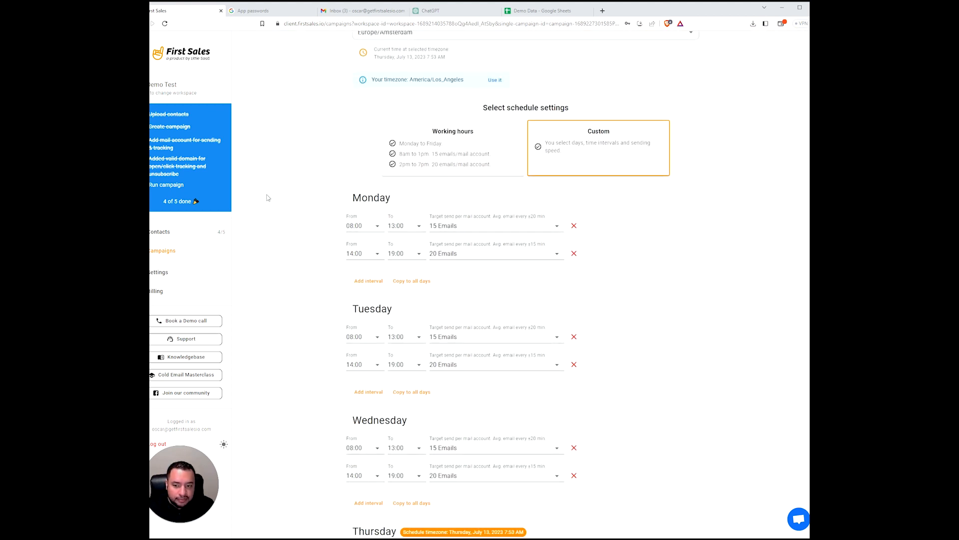
scroll(363, 216, up, 1)
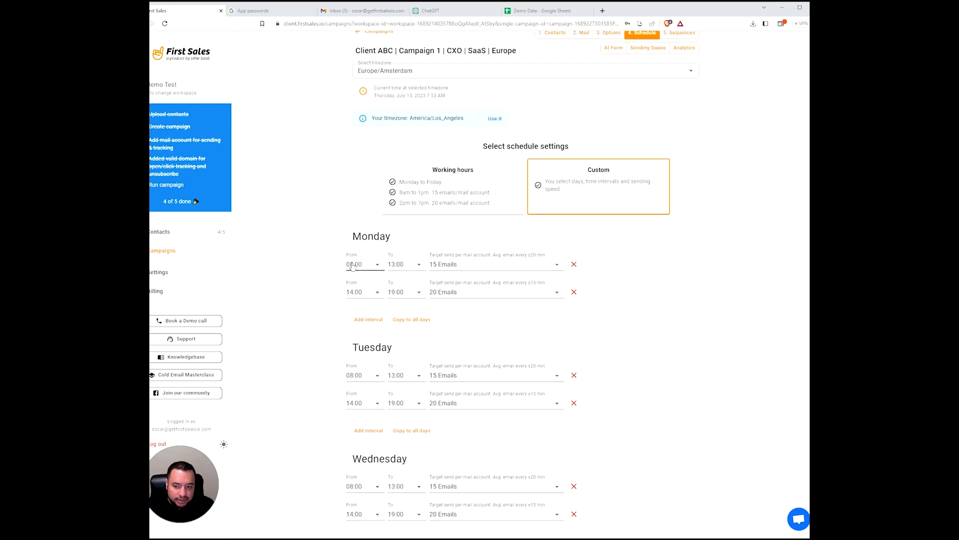
click(404, 264)
click(410, 284)
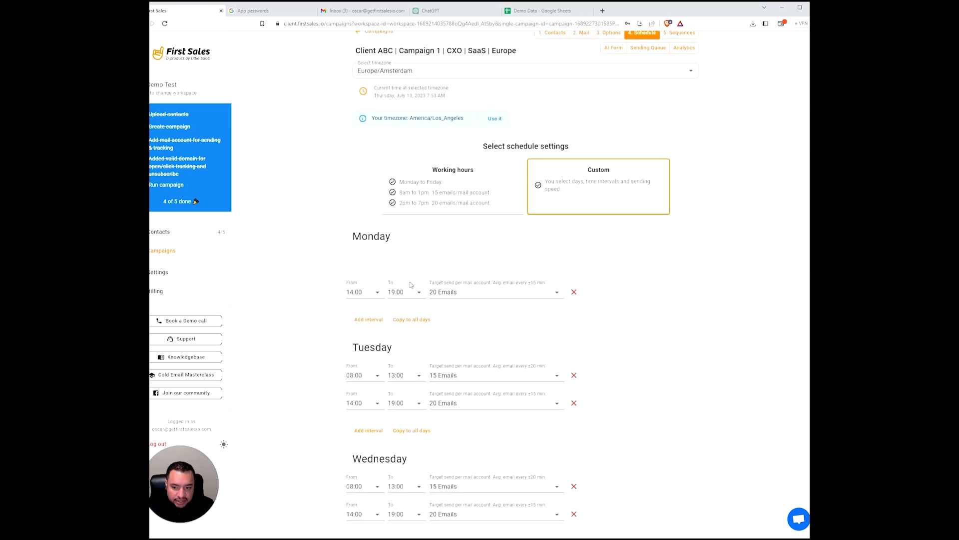
click(457, 264)
click(458, 293)
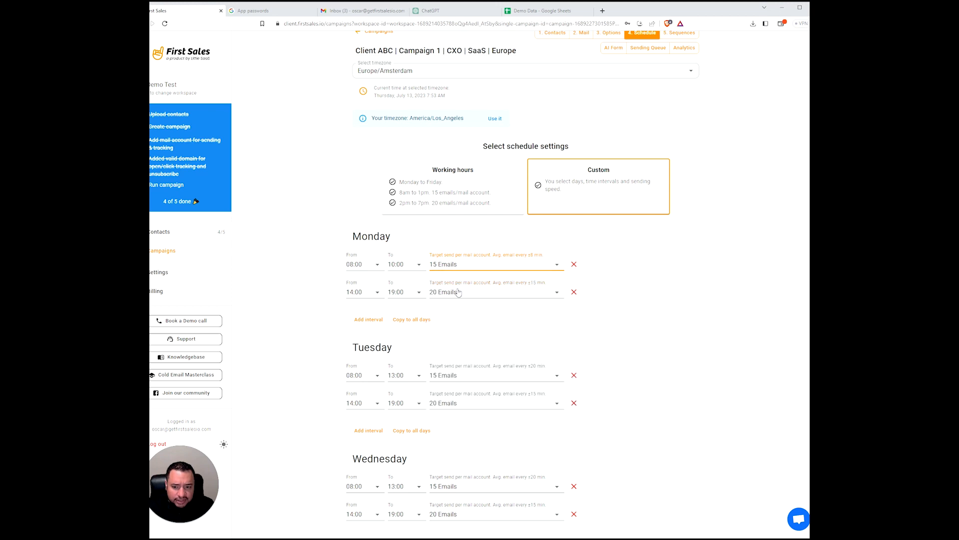
- Add a Monday interval and set the second interval to 11:00–12:00 with 5 emails
click(369, 320)
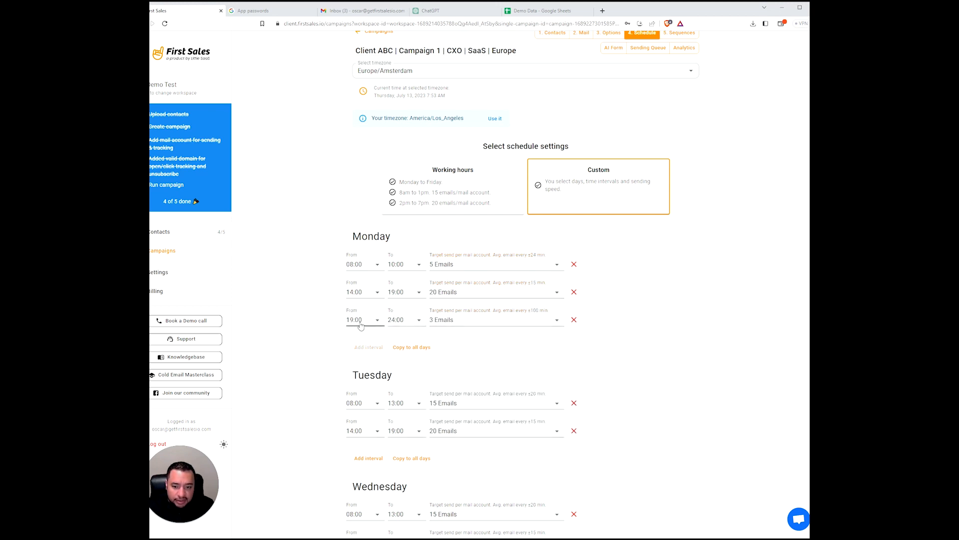
click(375, 295)
key(Up)
key(Up)
key(Up)
key(Return)
click(406, 294)
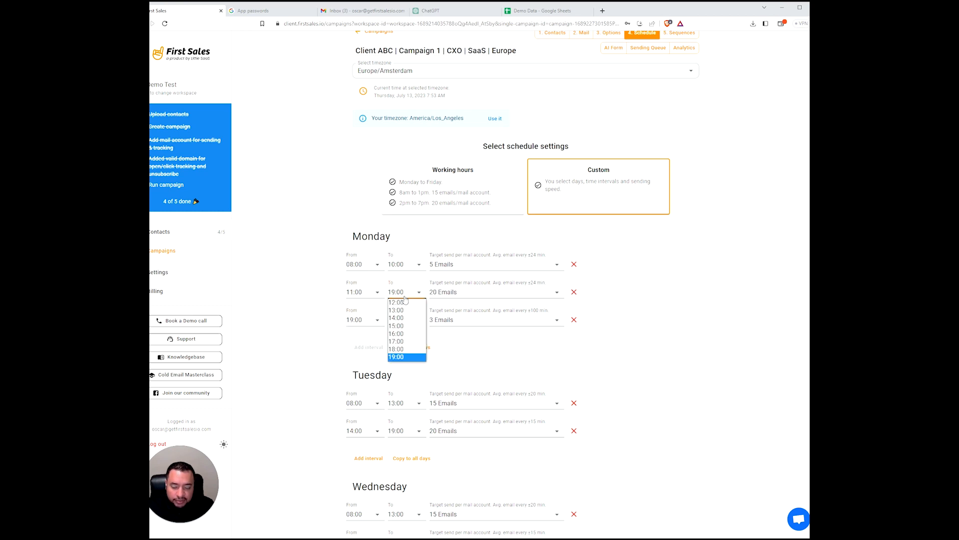
click(405, 303)
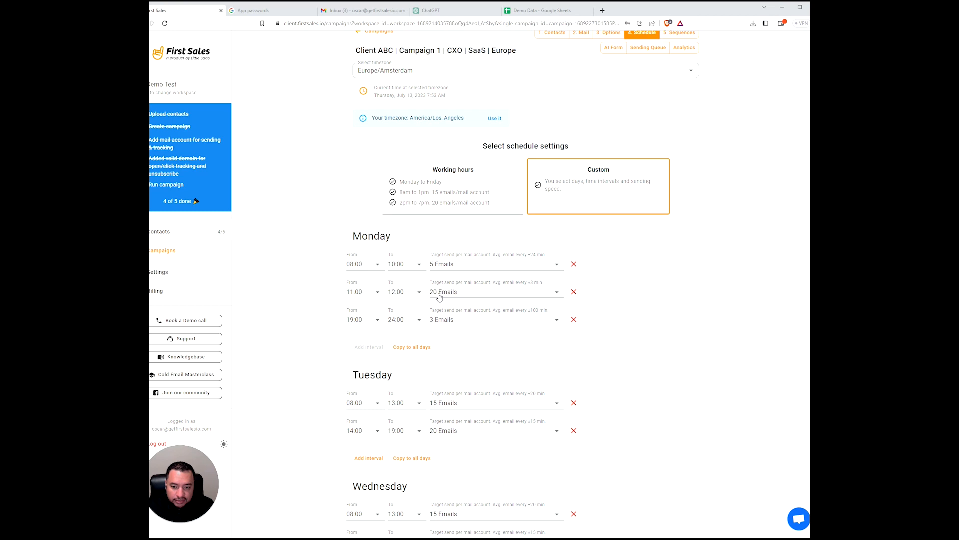
click(459, 297)
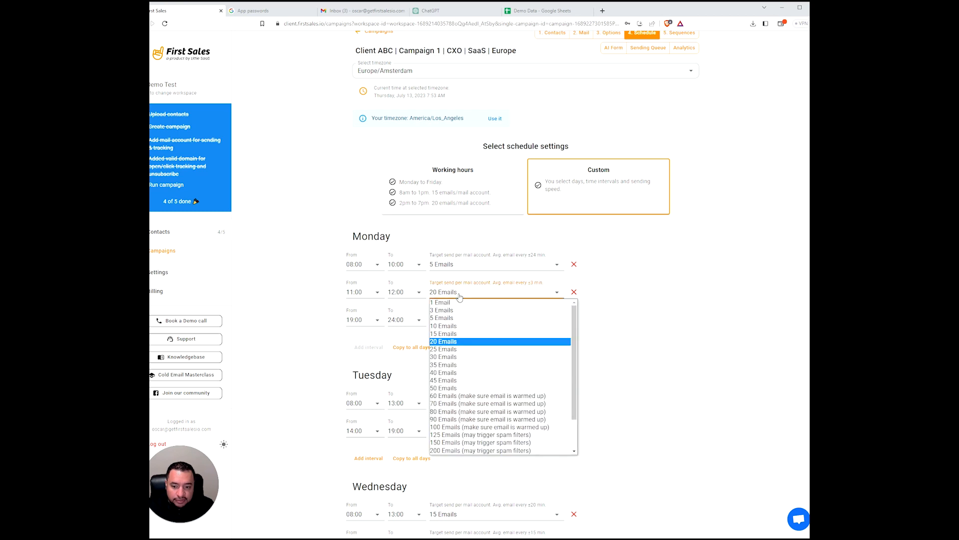
click(462, 322)
- Set Monday's third interval to 14:00–18:00 with 20 emails per account
click(355, 322)
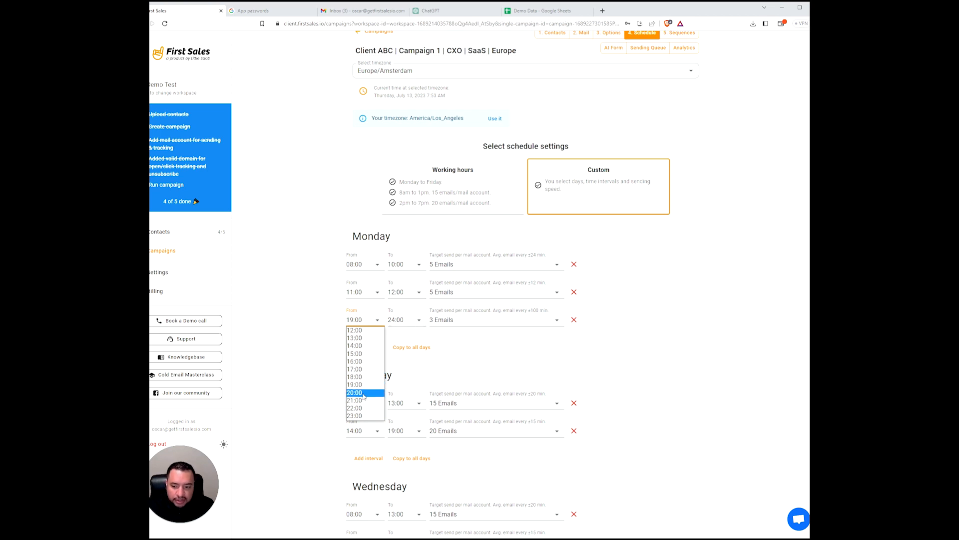
click(366, 346)
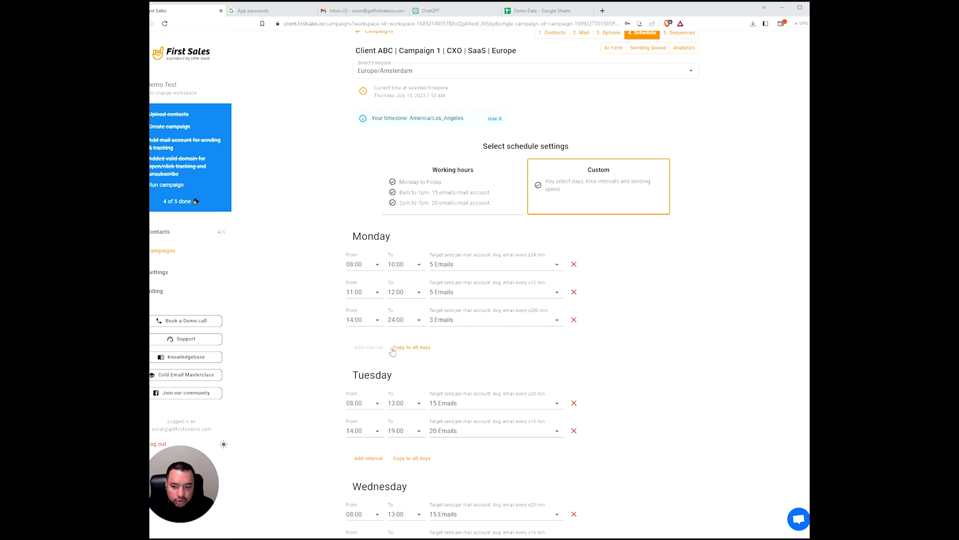
click(401, 324)
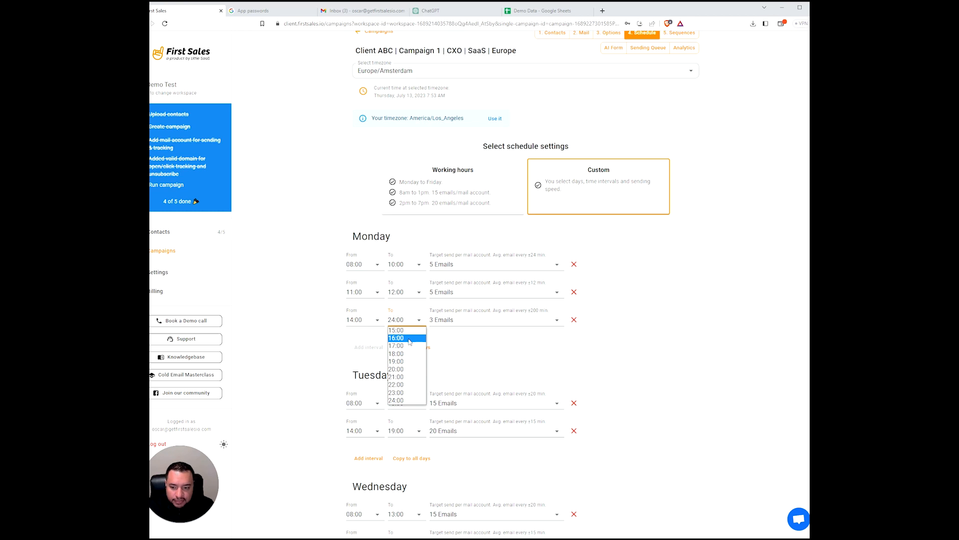
click(409, 354)
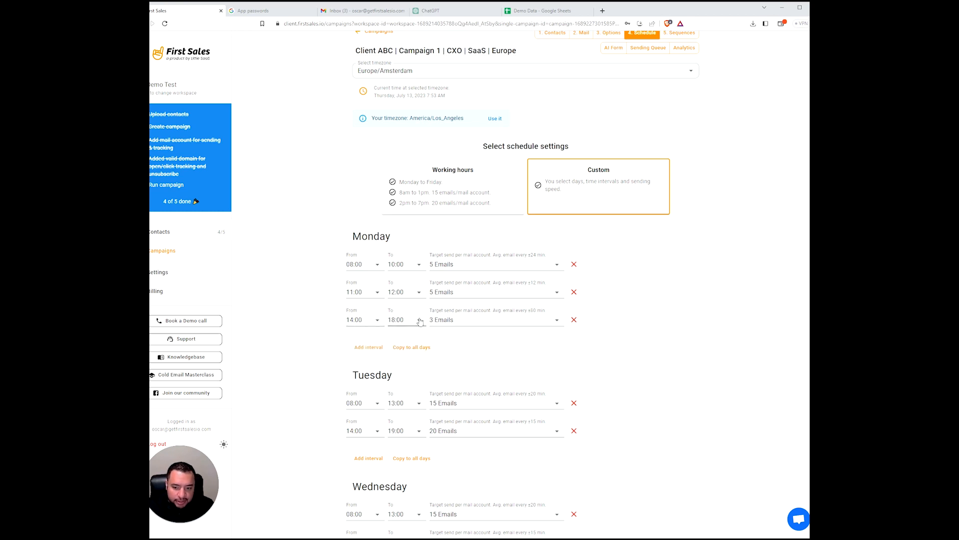
click(473, 323)
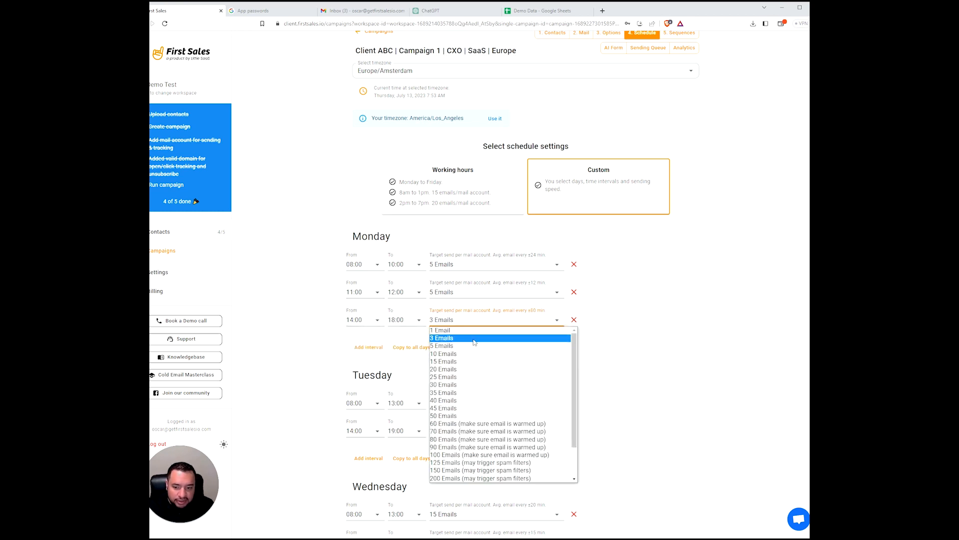
click(470, 369)
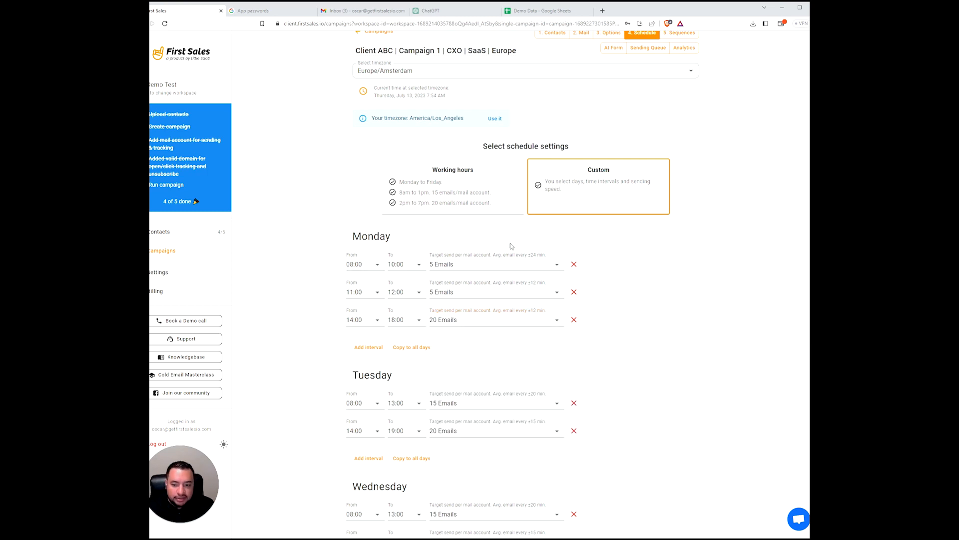
- Copy Monday's three intervals to all other days
scroll(440, 353, up, 2)
scroll(450, 354, down, 4)
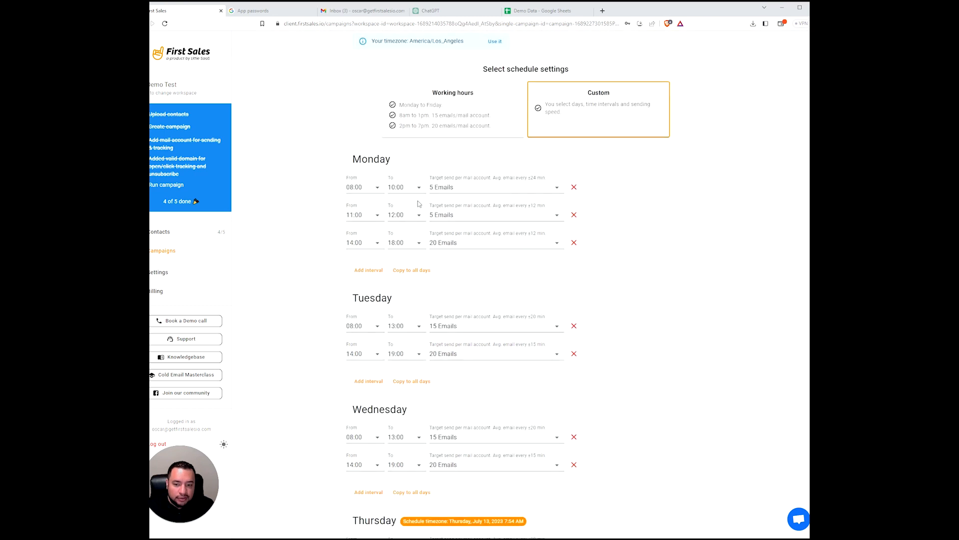
scroll(517, 329, down, 3)
scroll(505, 305, up, 4)
scroll(504, 320, down, 1)
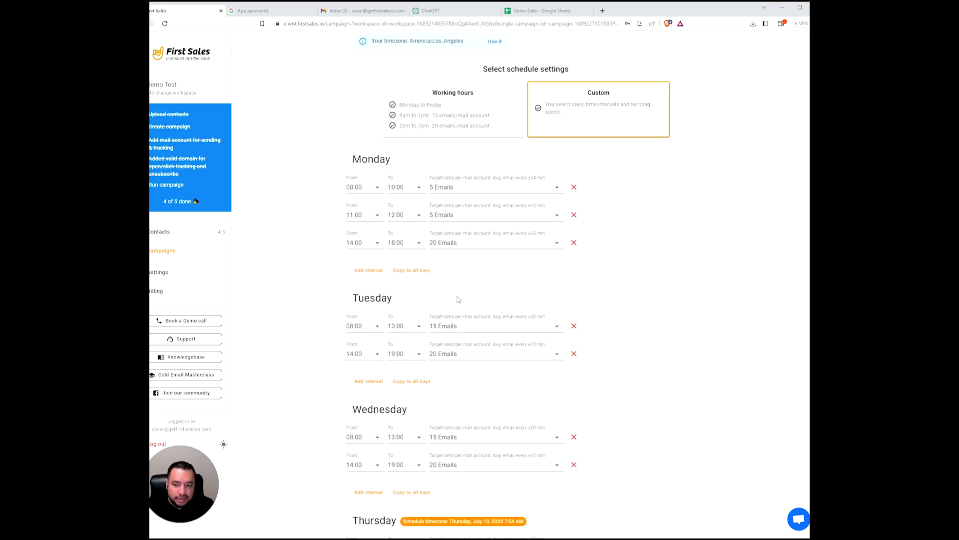
click(420, 270)
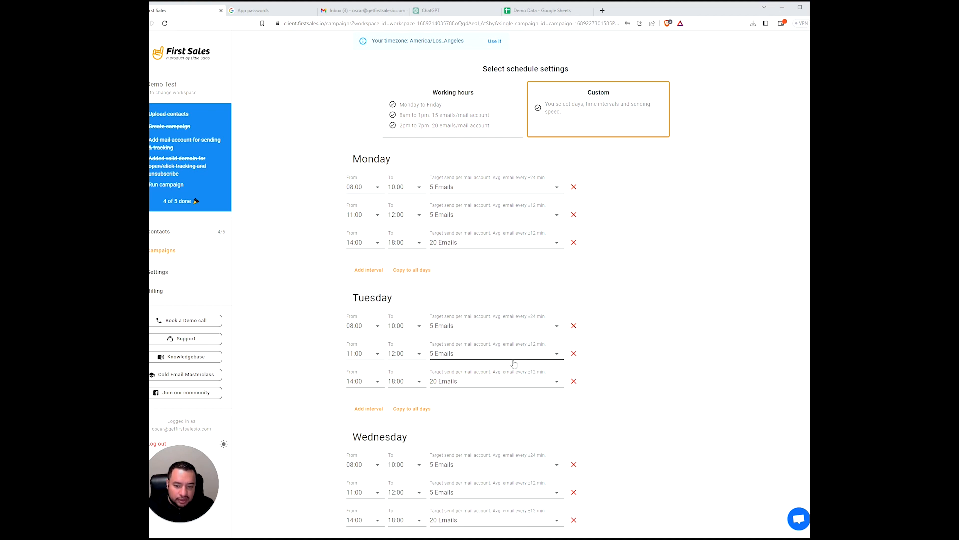
- Remove all three Saturday and Sunday intervals and save the schedule
scroll(484, 220, down, 2)
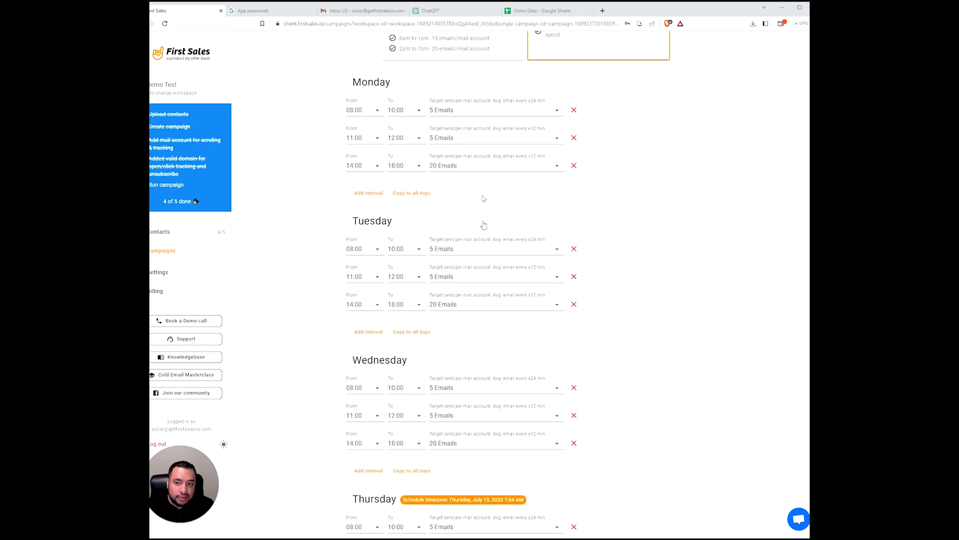
scroll(459, 402, down, 9)
scroll(459, 401, down, 3)
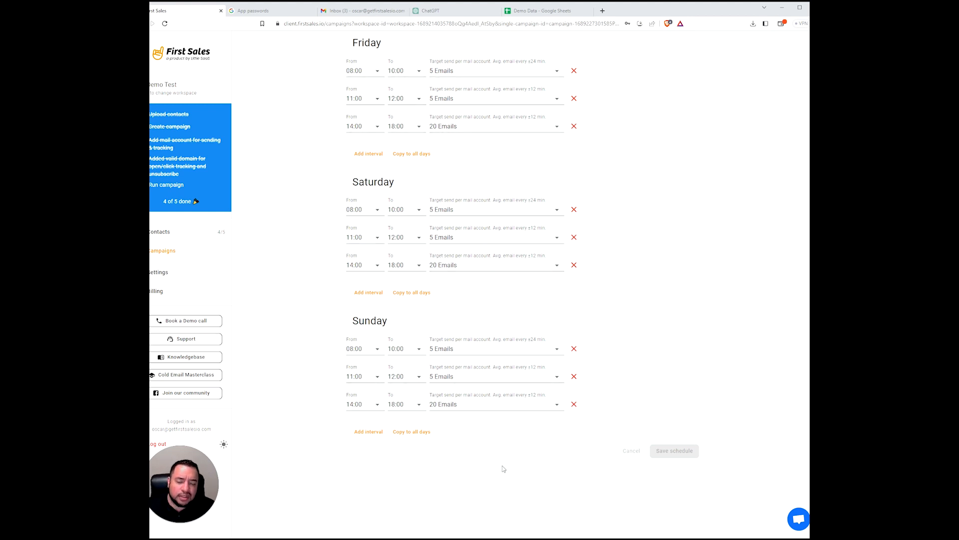
click(574, 209)
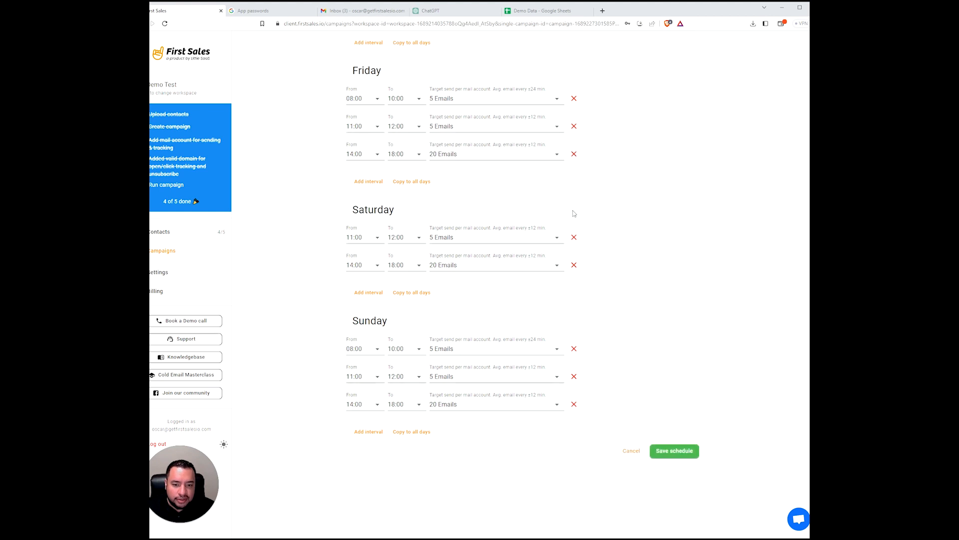
click(575, 236)
click(574, 263)
click(574, 349)
click(574, 376)
click(574, 404)
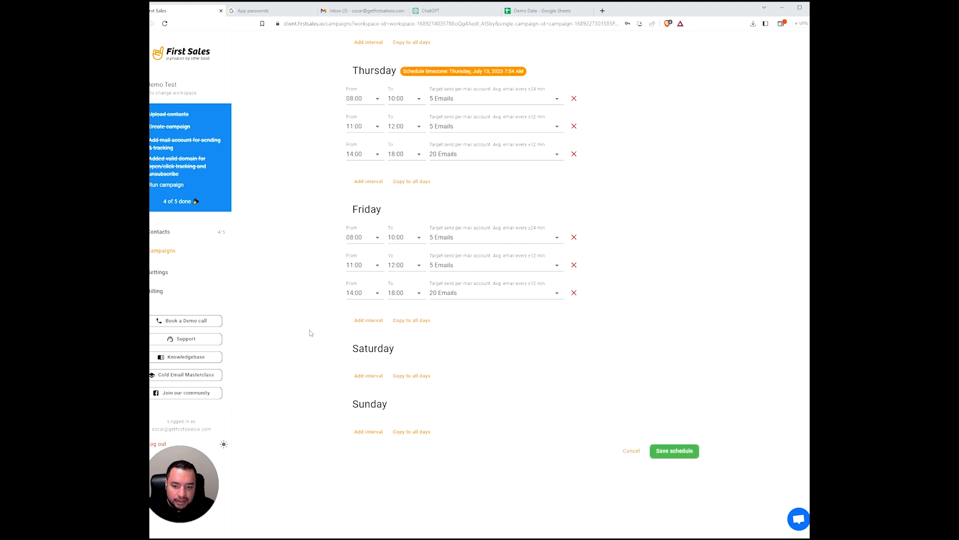
click(675, 451)
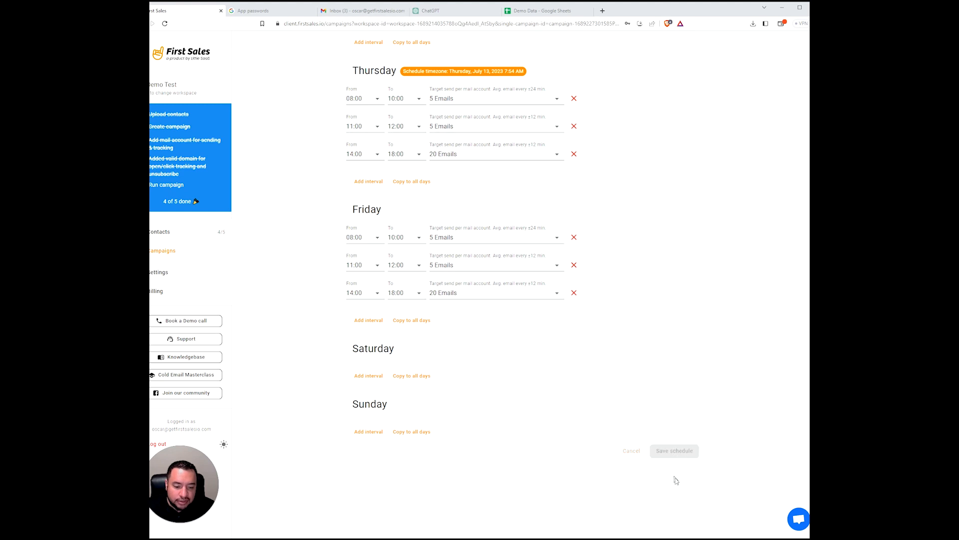
scroll(595, 440, up, 12)
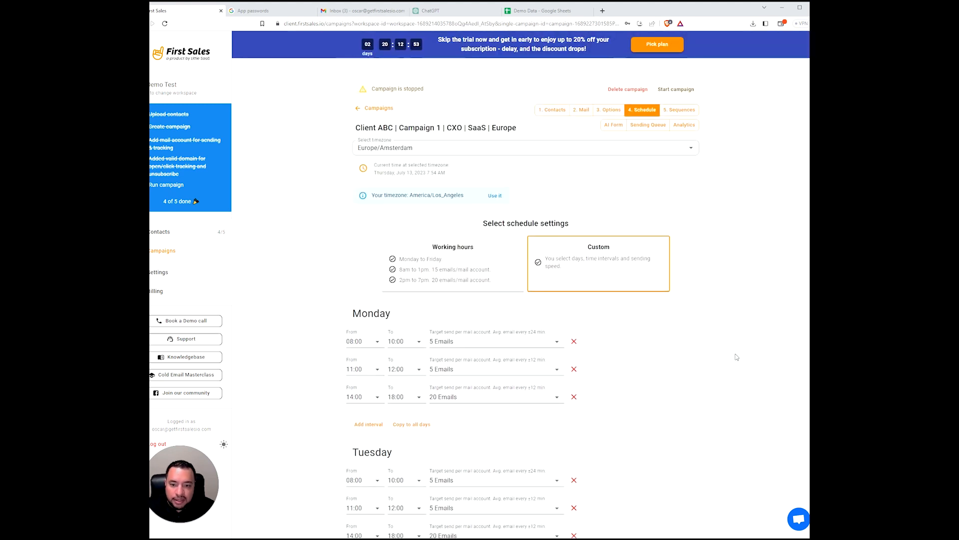
- Replace the custom per-day intervals with the Working hours preset and continue to Sequences
scroll(632, 337, down, 8)
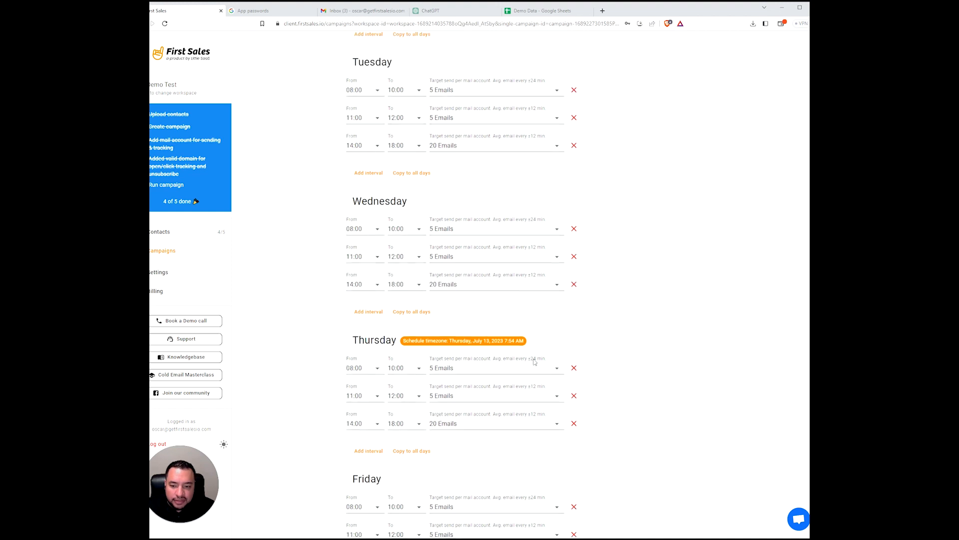
scroll(534, 361, down, 3)
scroll(524, 370, up, 8)
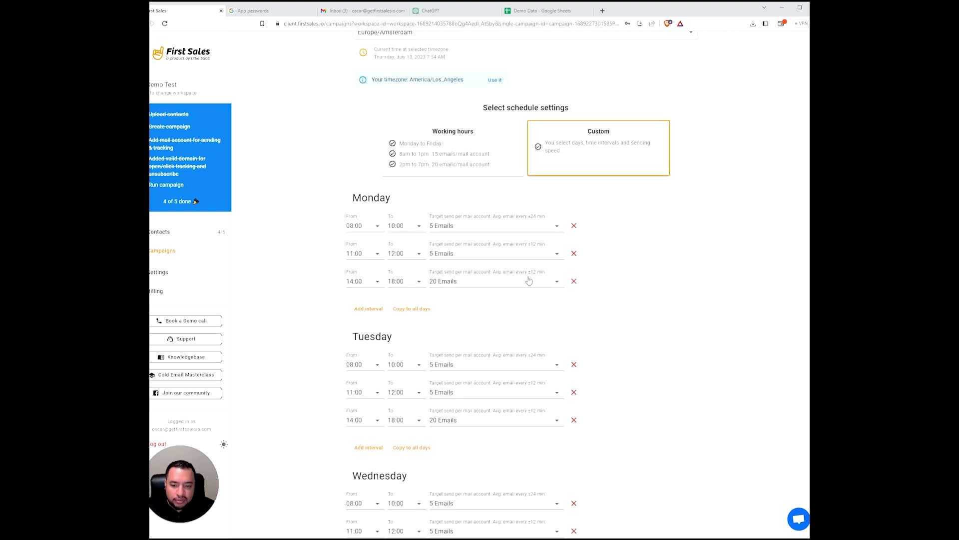
scroll(529, 281, up, 3)
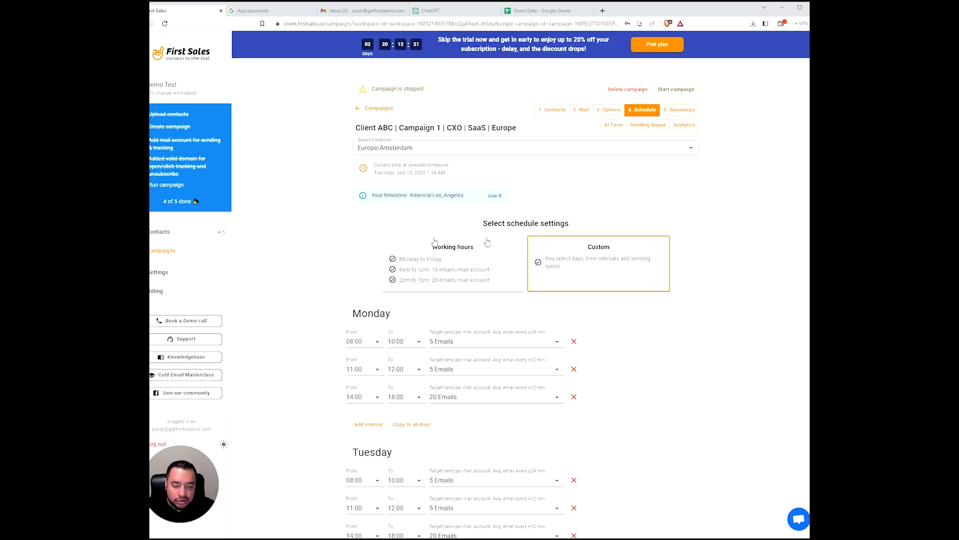
click(464, 264)
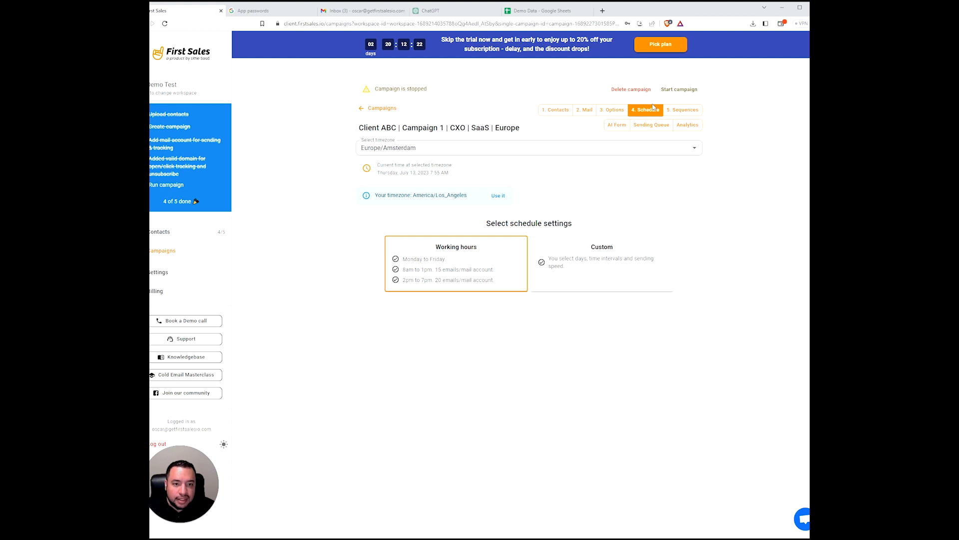
click(688, 111)
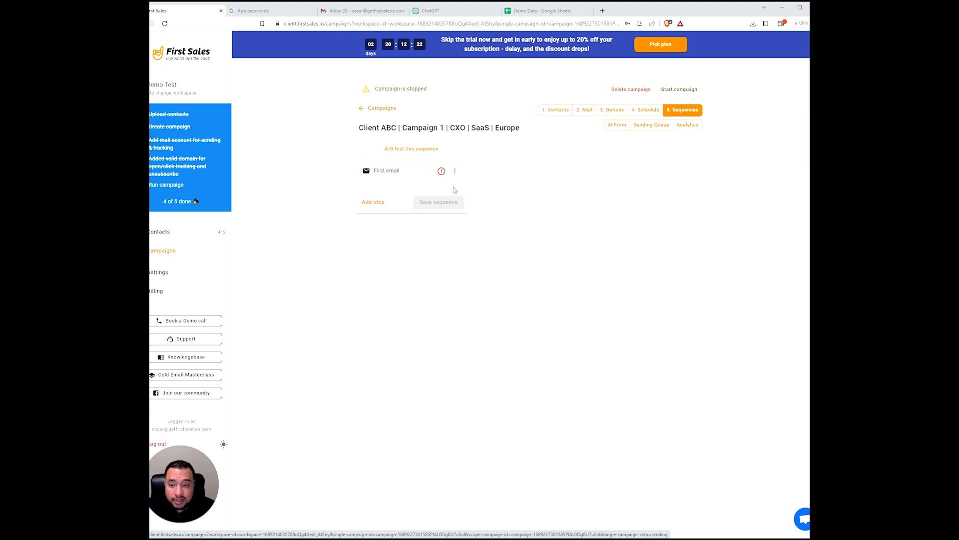
- Open the First email step's editor, showing its empty Subject and Pre text
click(390, 176)
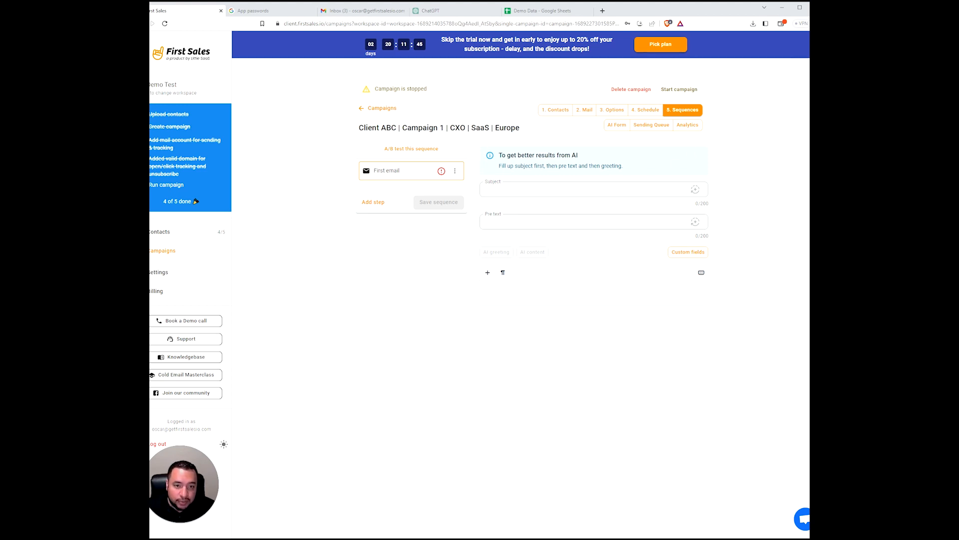
- Fill the AI form with demo company data, set the tone to Sarcastic, and return to Sequences
click(618, 125)
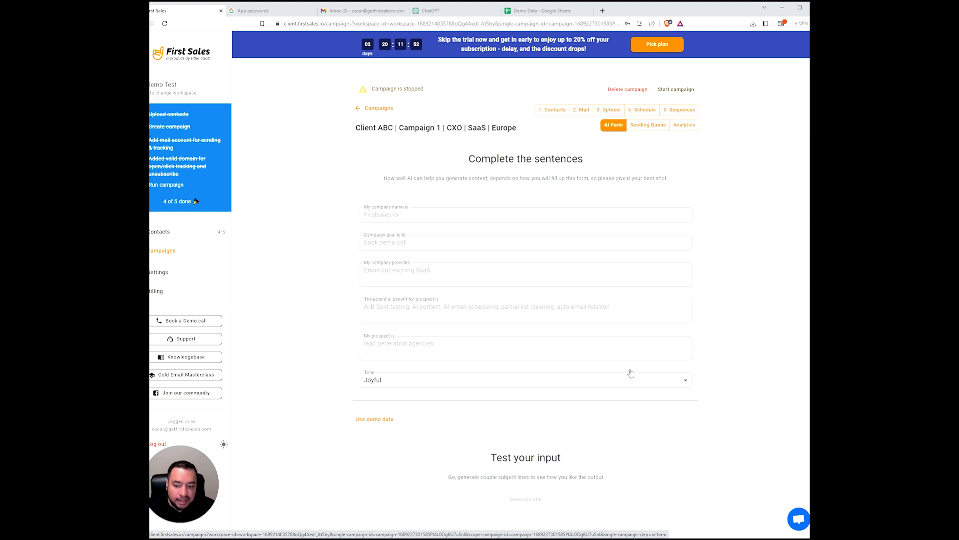
click(675, 110)
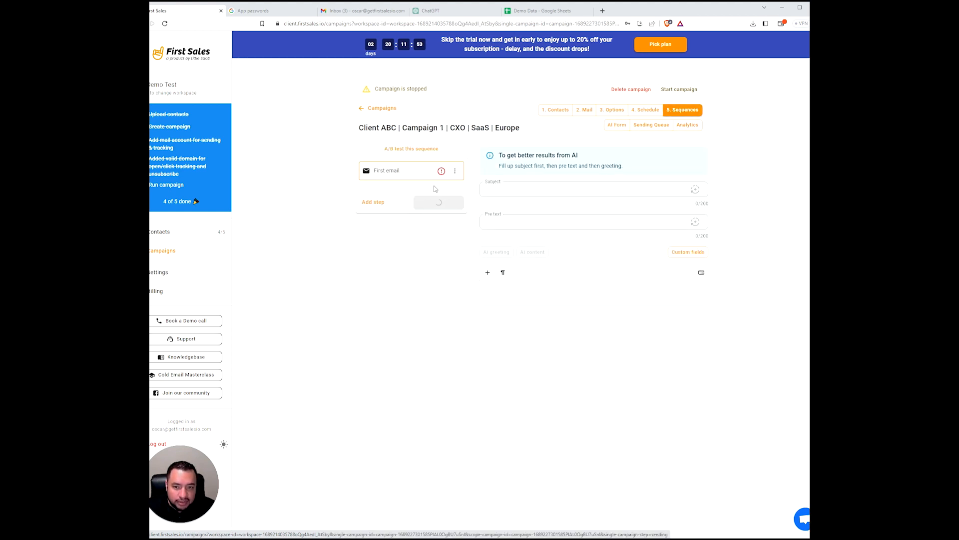
click(617, 126)
click(374, 419)
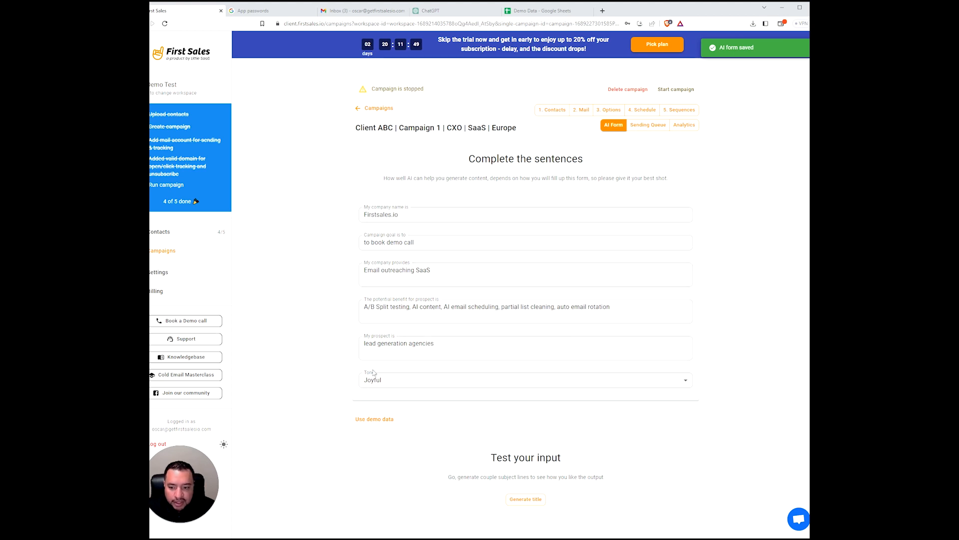
click(427, 388)
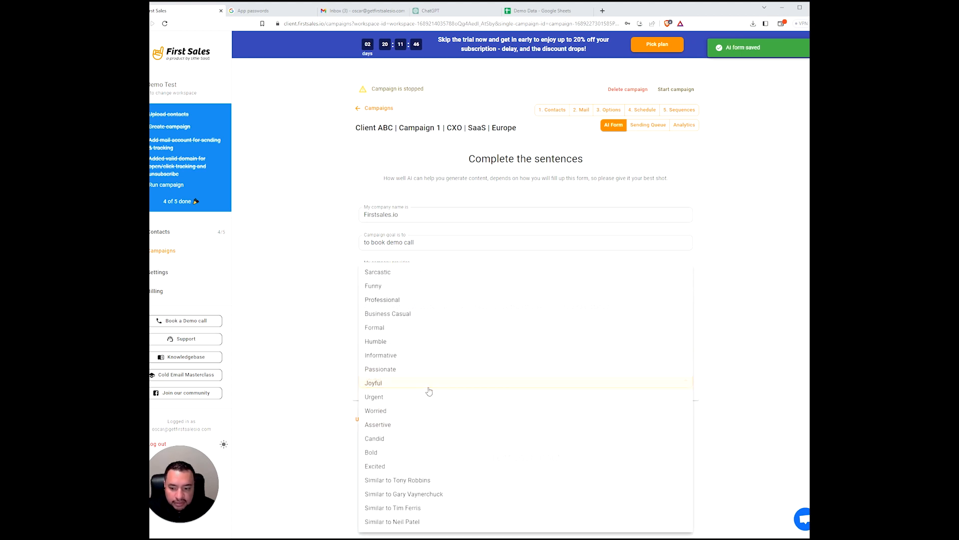
click(413, 272)
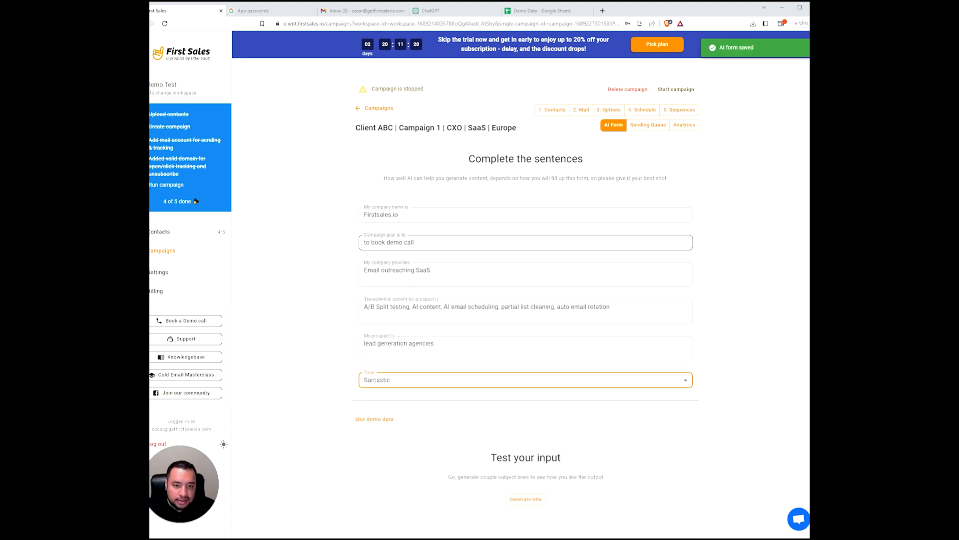
click(681, 109)
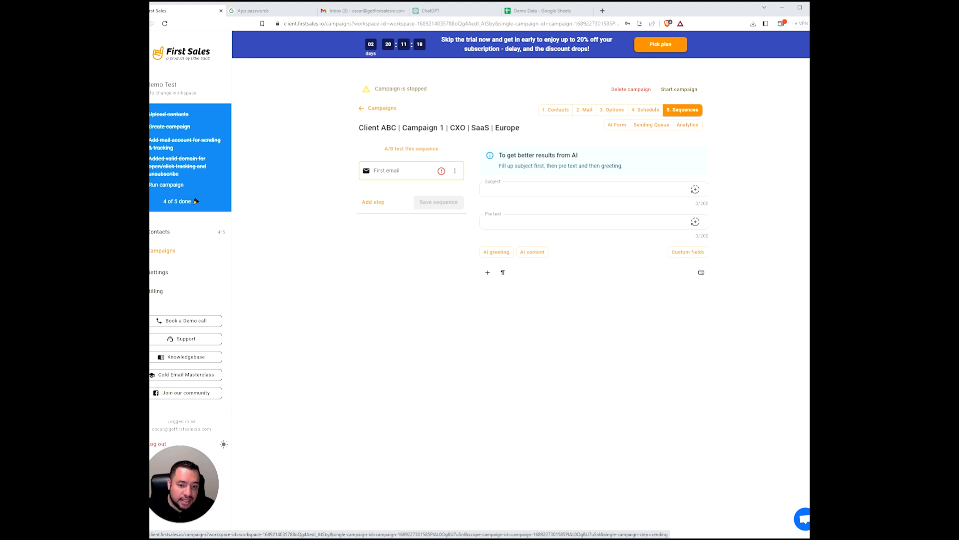
- Have AI write the subject, editing it to 'Ah, Lead Generation? Don't You Have Better Things to Do?…'
click(695, 189)
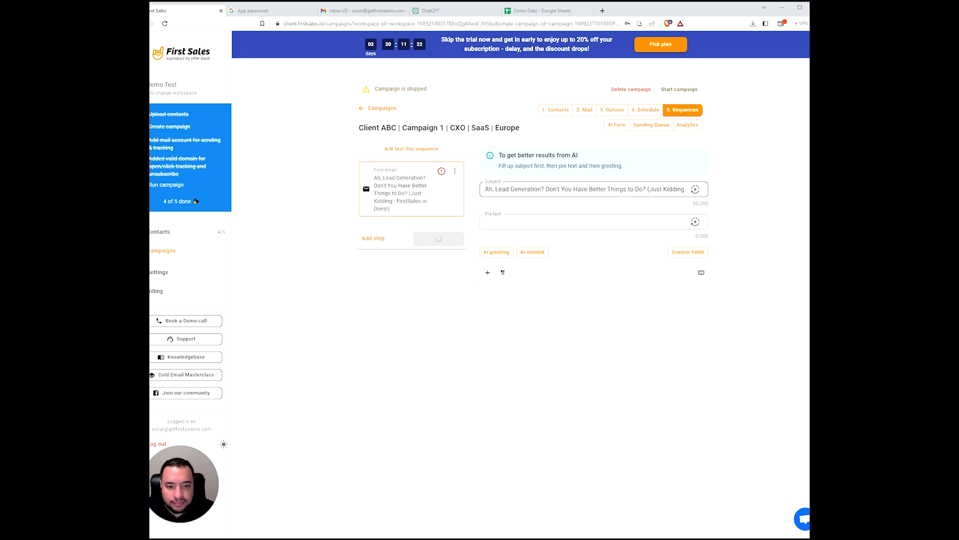
drag(546, 189, 694, 190)
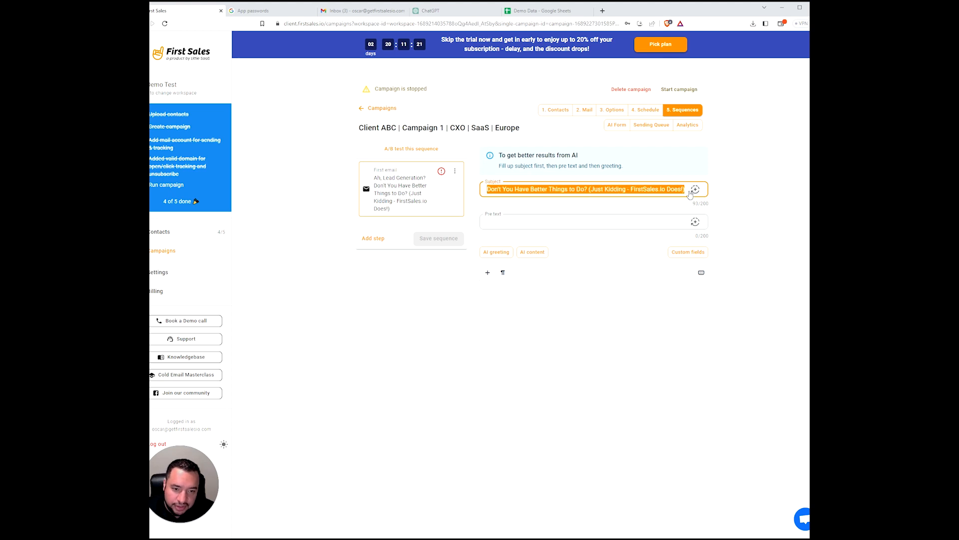
click(631, 190)
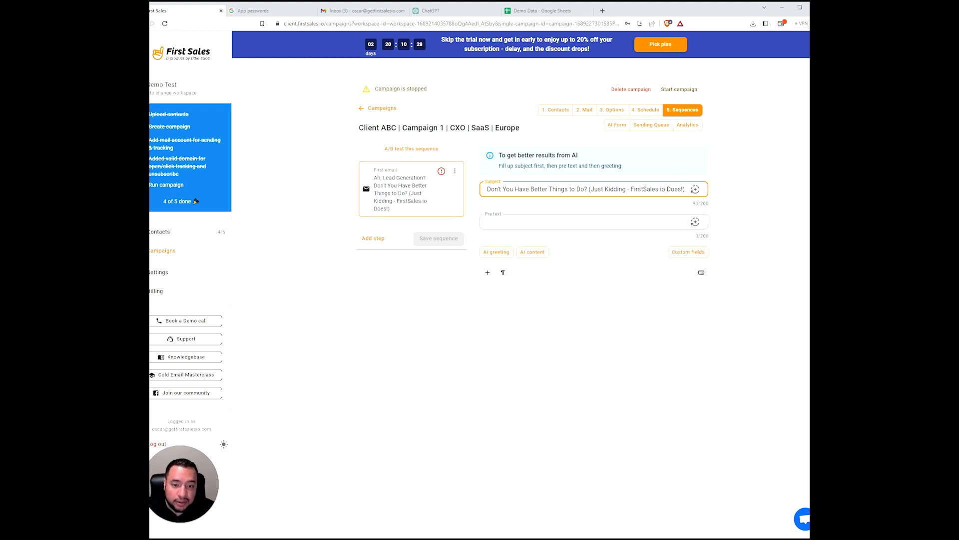
drag(589, 189, 685, 189)
click(610, 189)
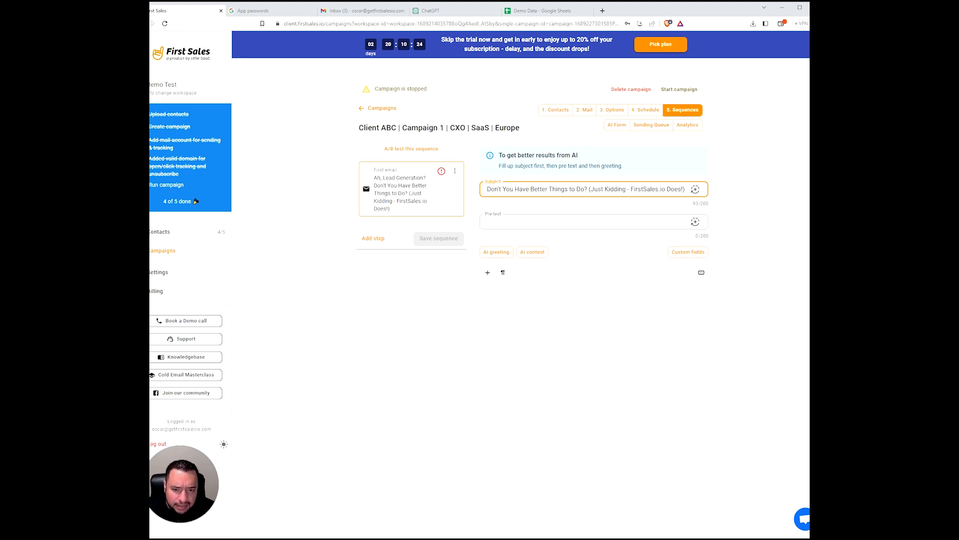
drag(594, 189, 436, 187)
click(542, 189)
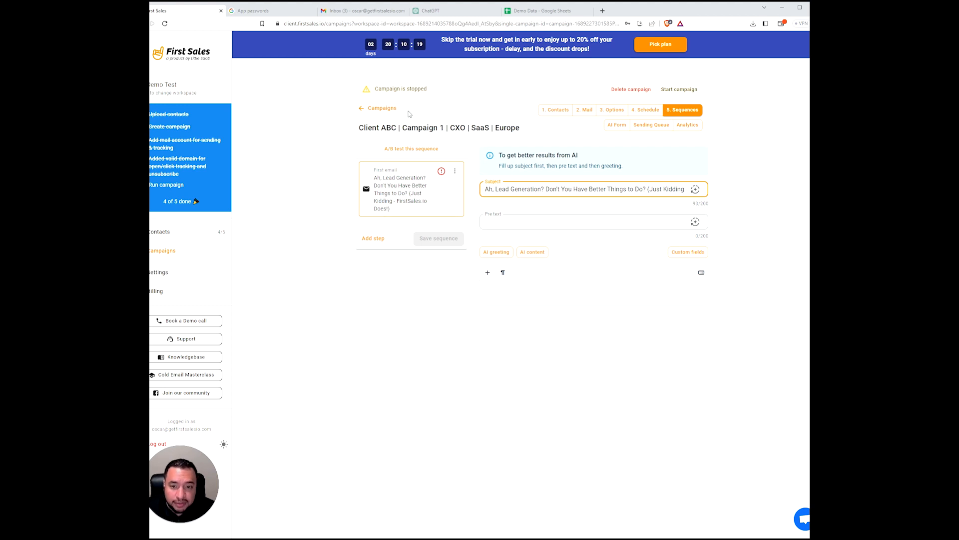
click(505, 221)
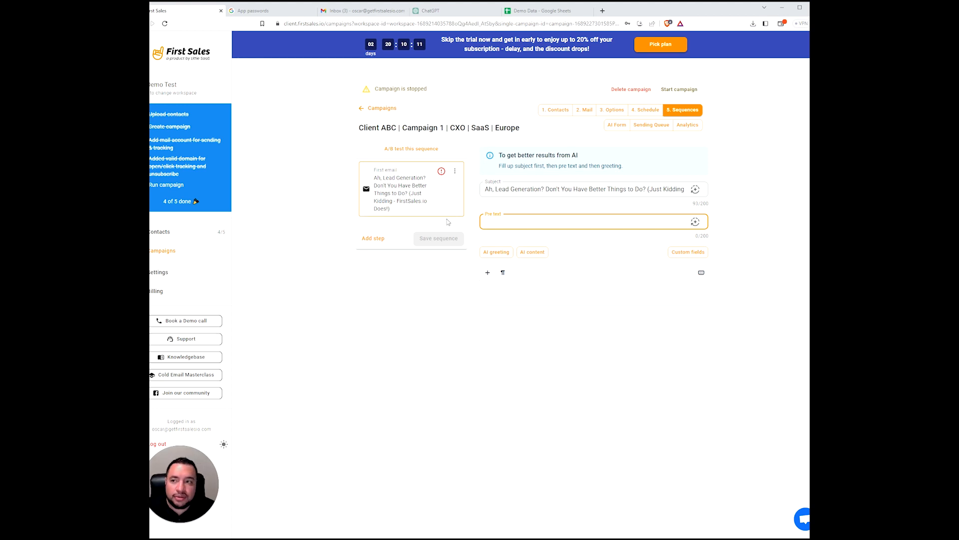
click(352, 11)
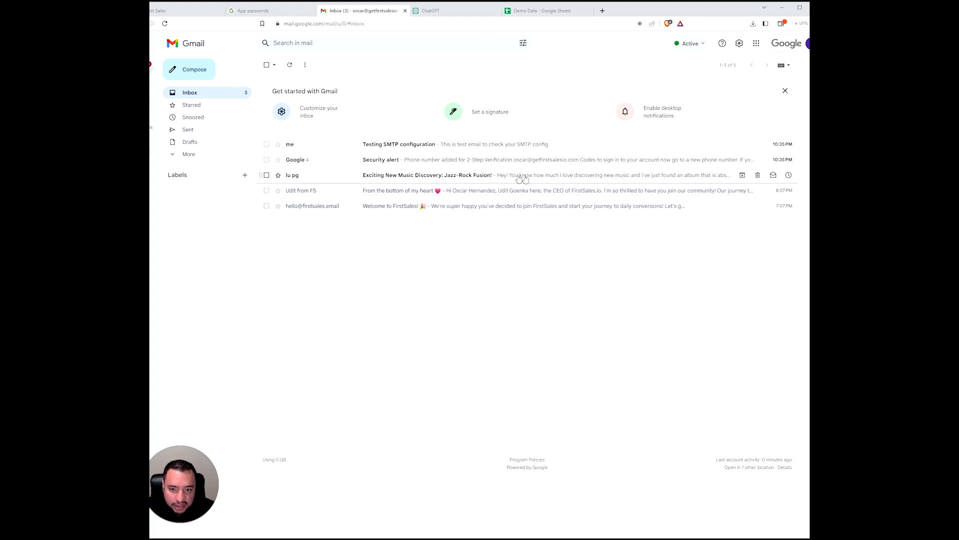
click(255, 11)
click(195, 10)
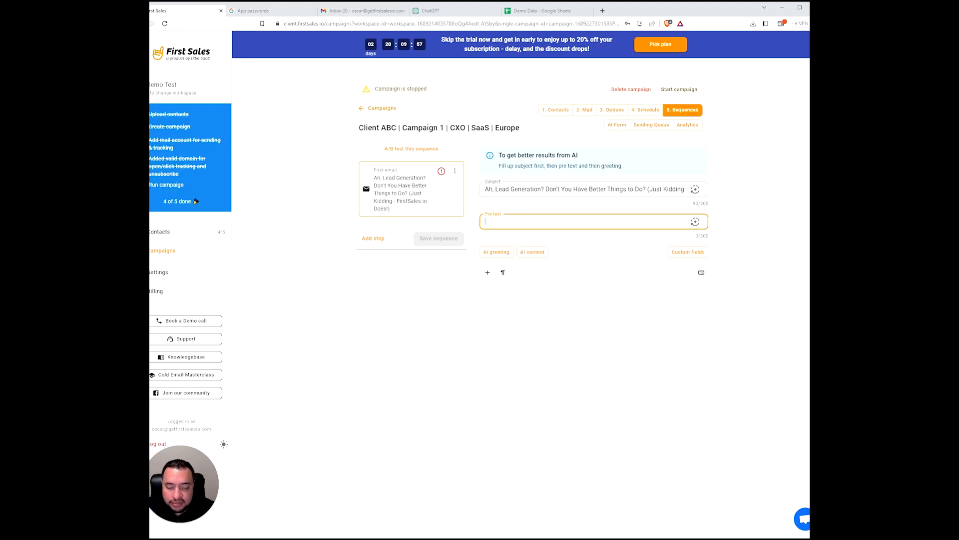
- Generate AI pre text 'Lead generation can be fun - with FirstSales.io!' and an AI body greeting
click(694, 222)
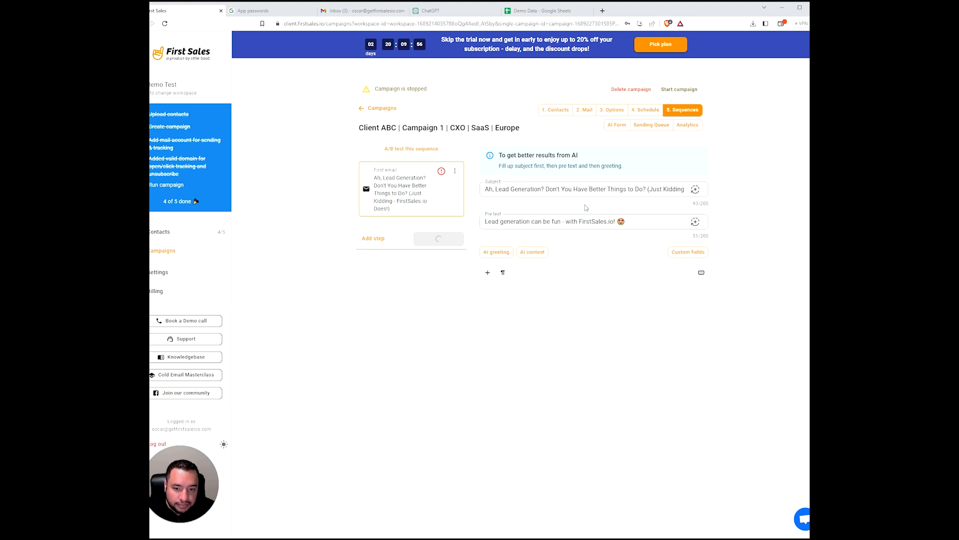
click(488, 293)
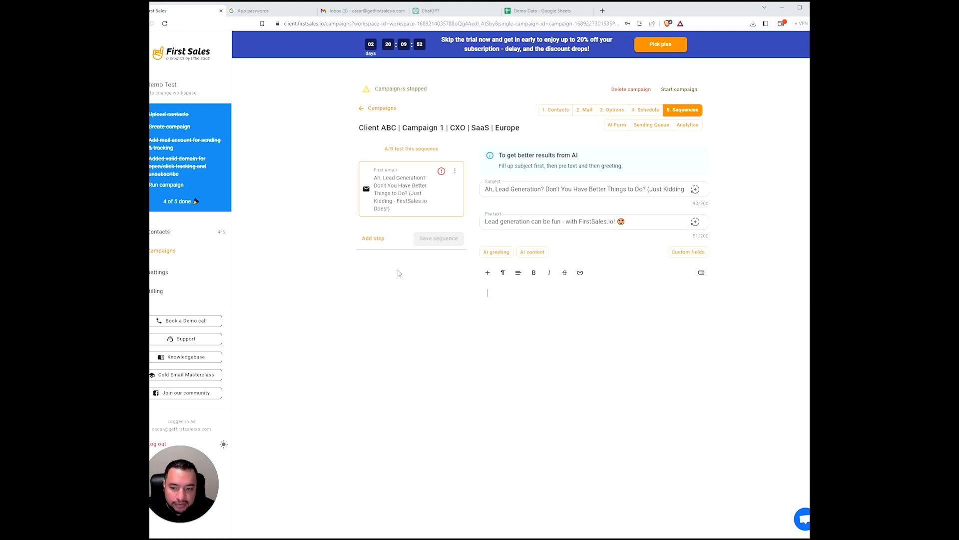
click(496, 252)
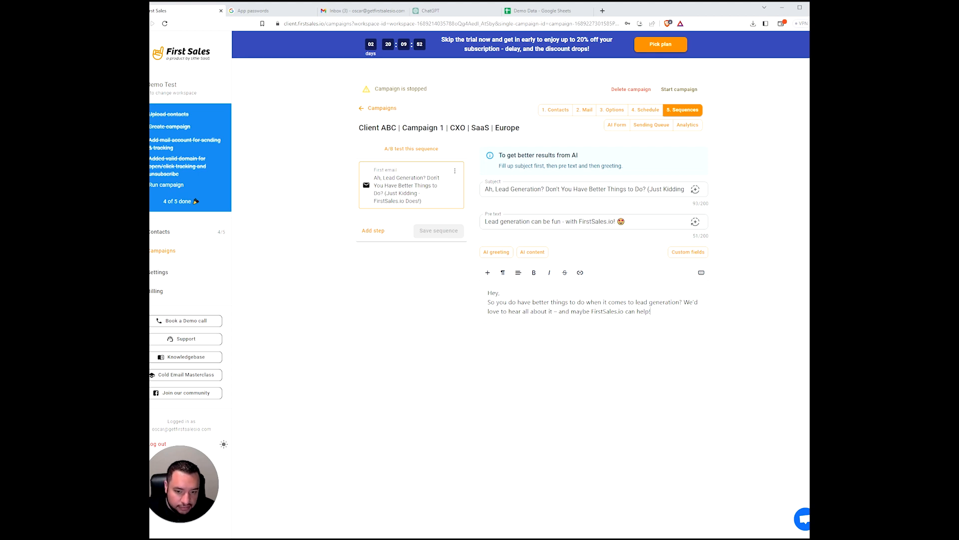
- Generate the AI body content pitching FirstSales.io and add a blank line after 'Hey,'
click(533, 252)
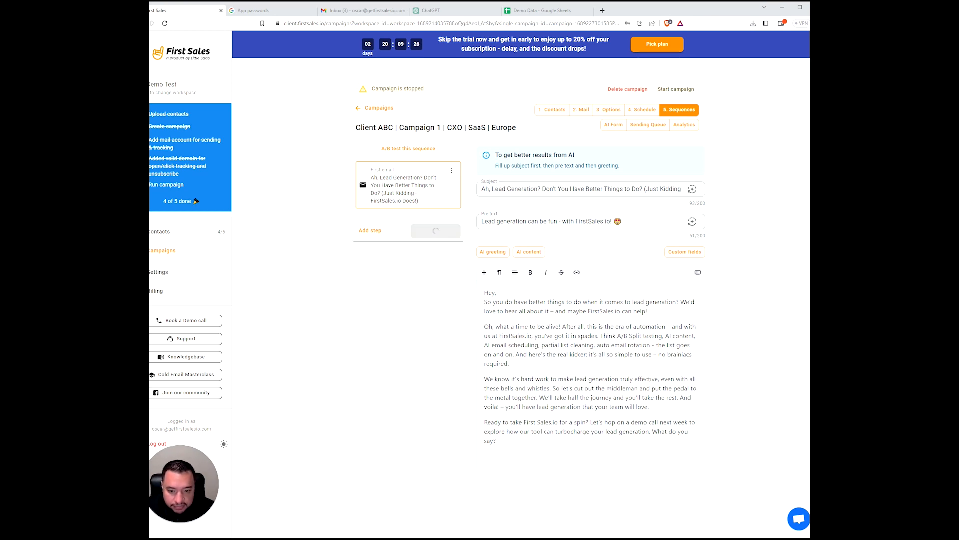
key(Return)
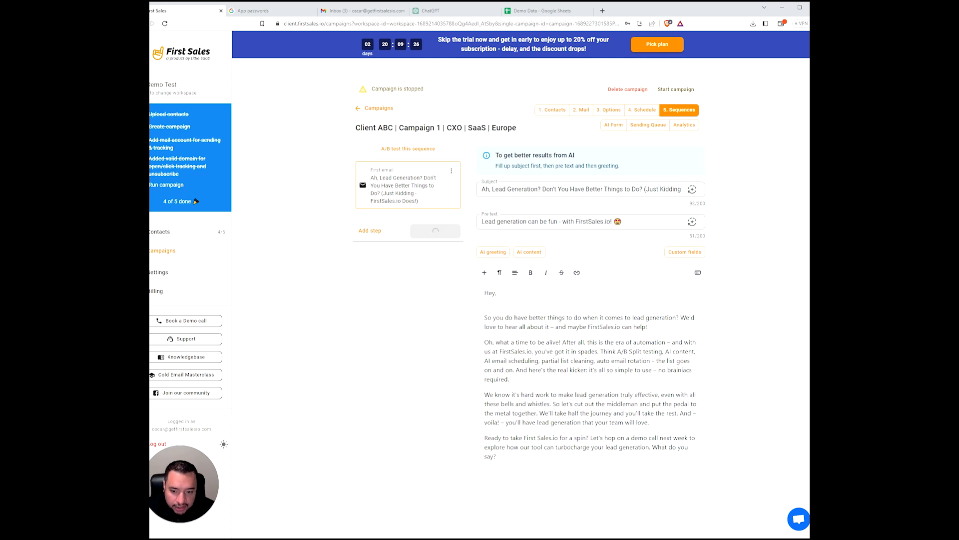
click(496, 293)
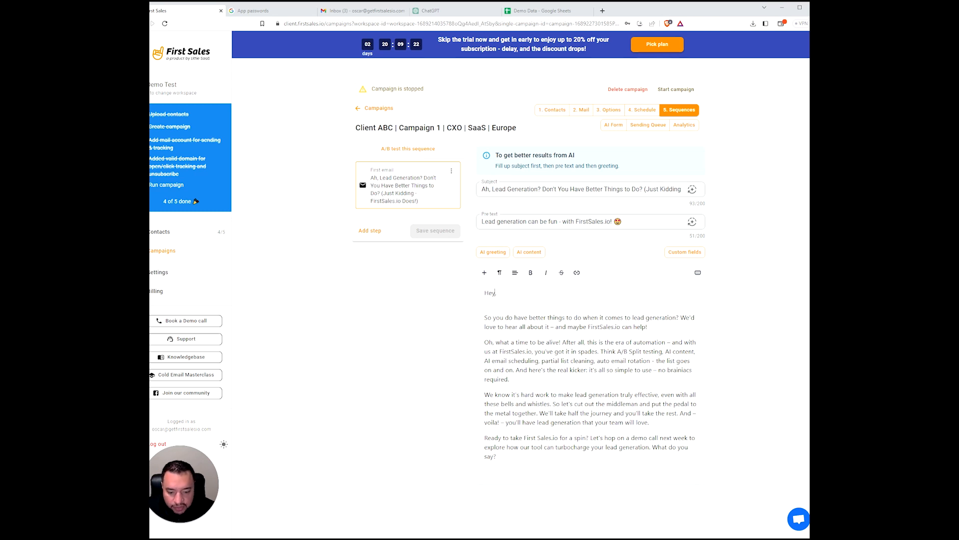
- Insert the First_Name variable with fallback 'there' right after 'Hey' in the greeting
click(677, 254)
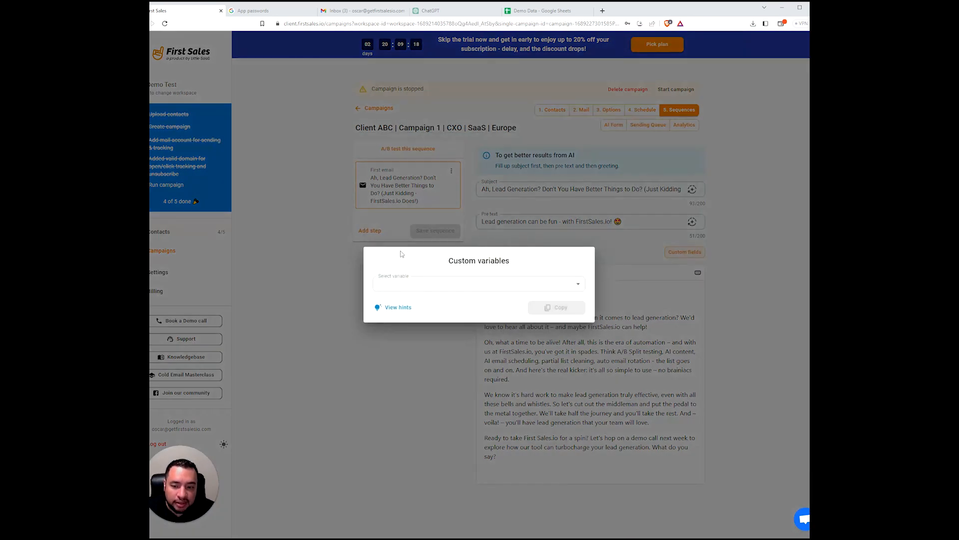
click(397, 286)
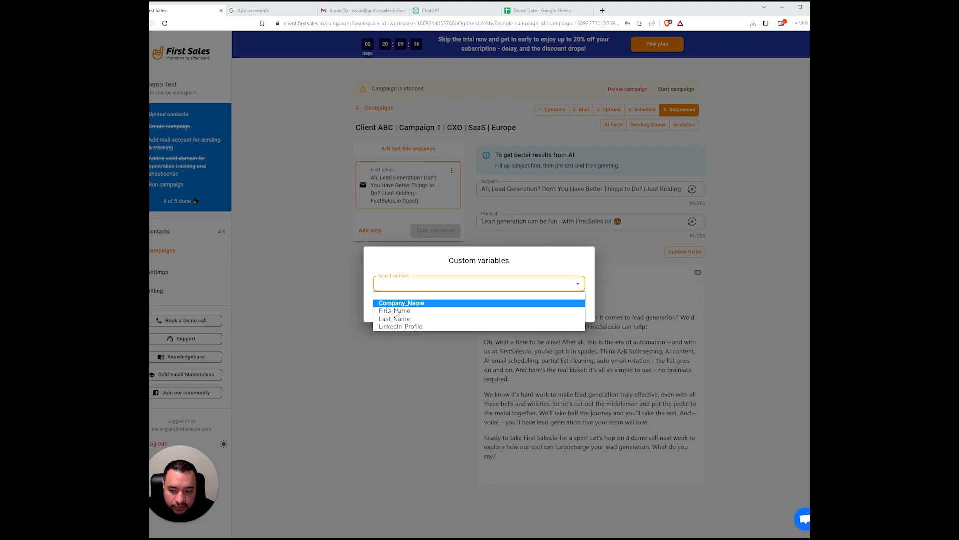
click(407, 311)
click(479, 268)
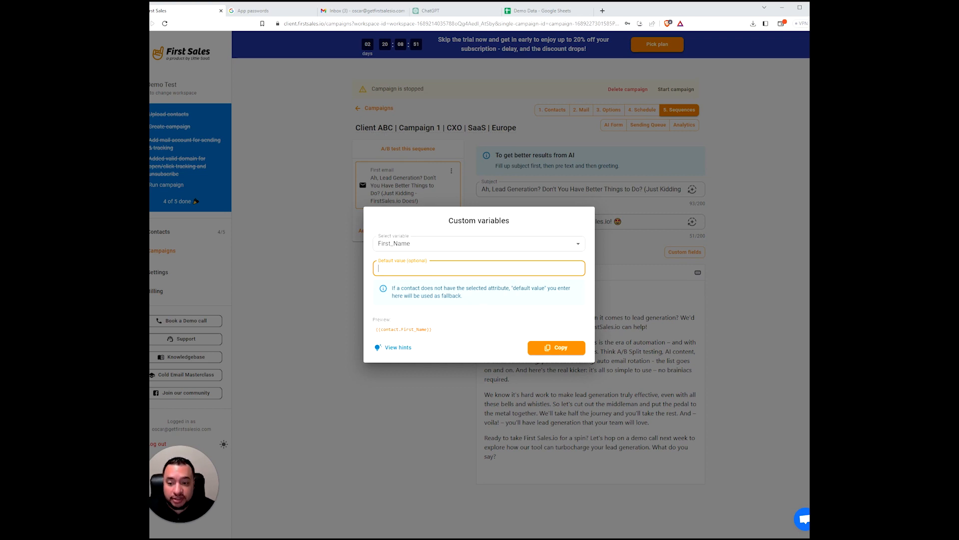
text(there)
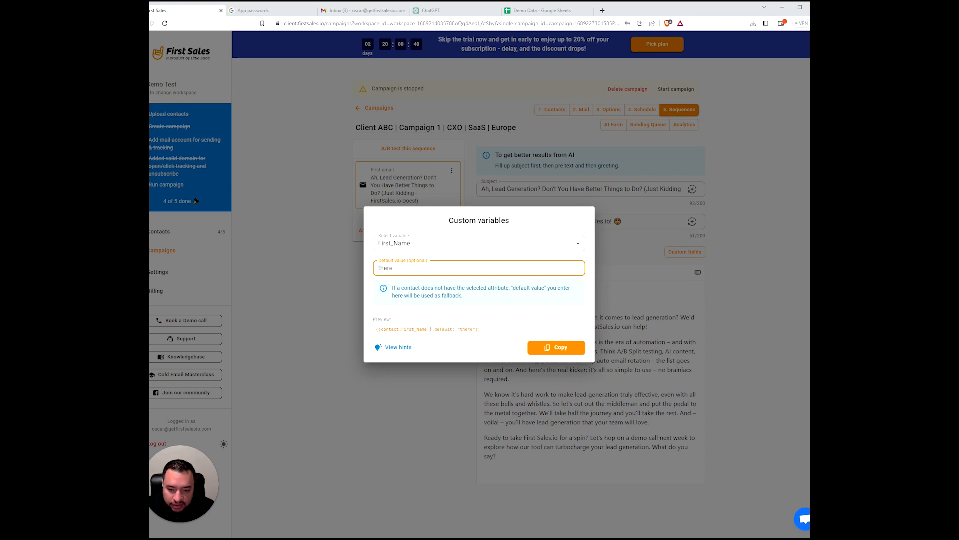
click(572, 349)
click(495, 293)
key(ctrl+v)
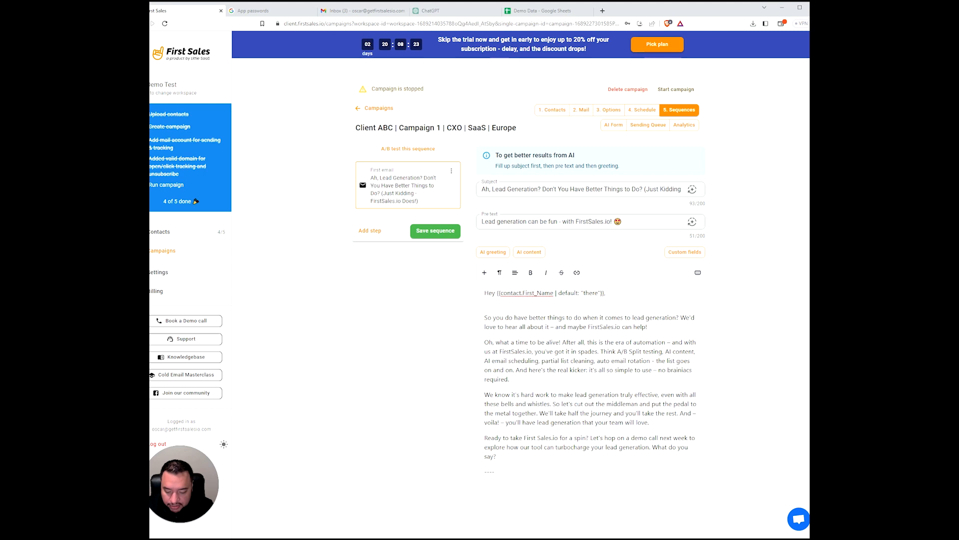
- Sign off with 'All the best,', the sender's name and 'Co Founder, Firstsales.io', then save
text(best,)
key(Return)
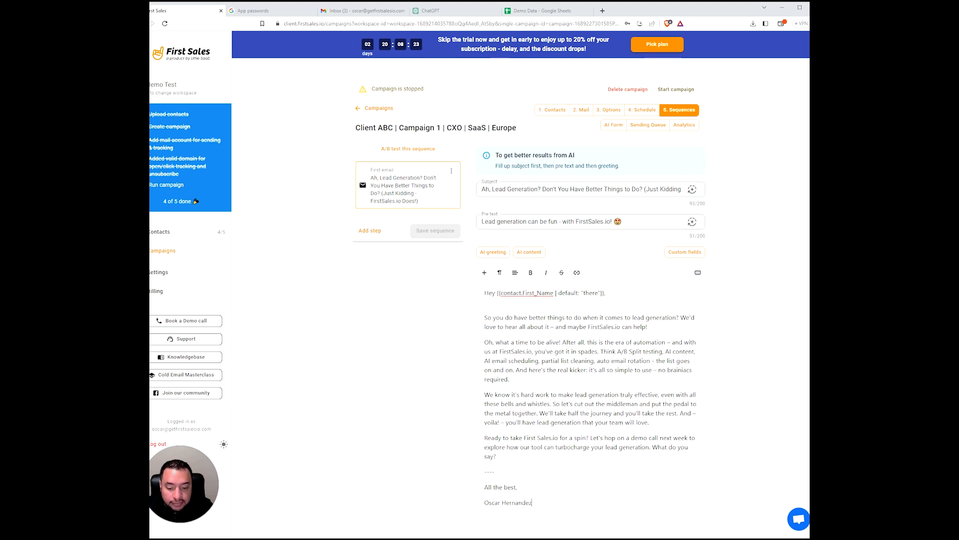
key(Return)
text(Co Founder, Firstsales.io)
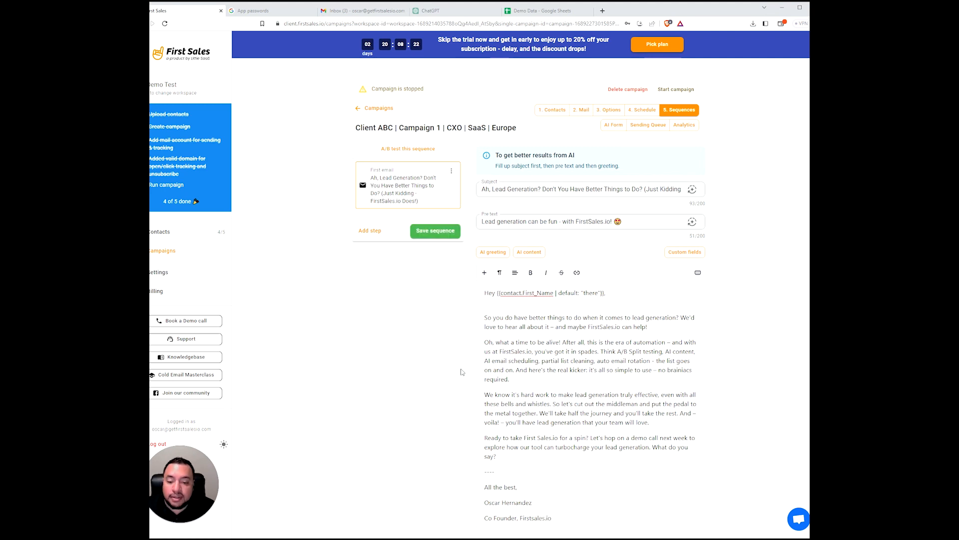
click(451, 232)
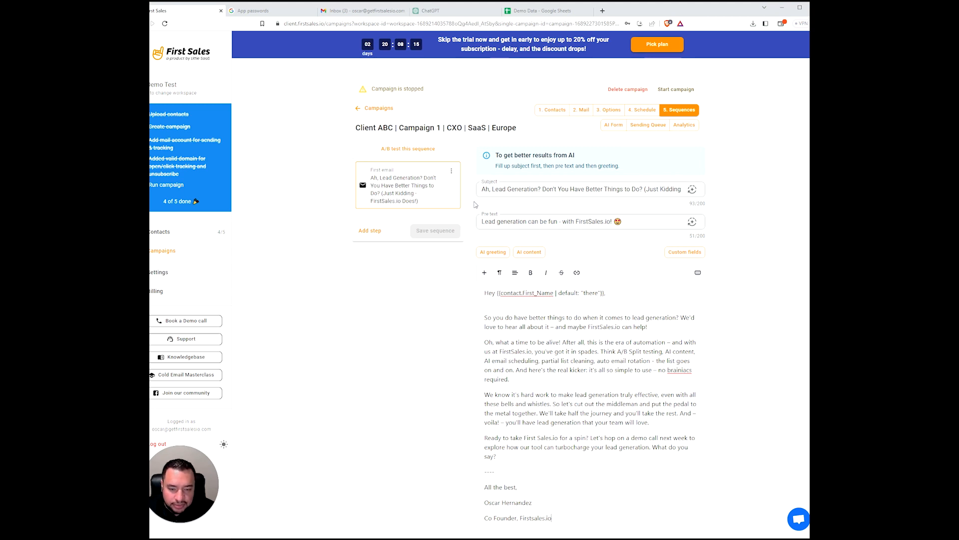
- Add Follow up No 1 and No 2 to the sequence, save, and review both
click(370, 231)
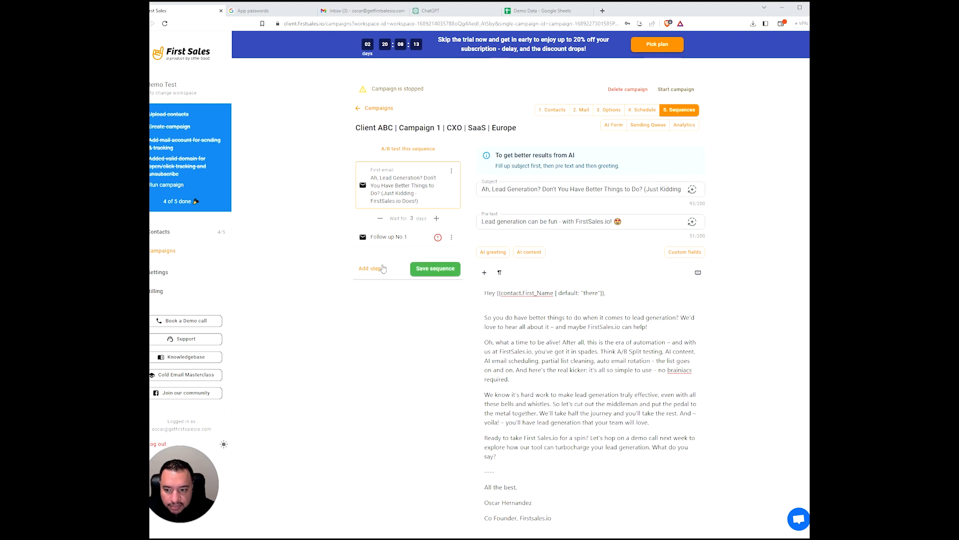
click(370, 268)
click(432, 307)
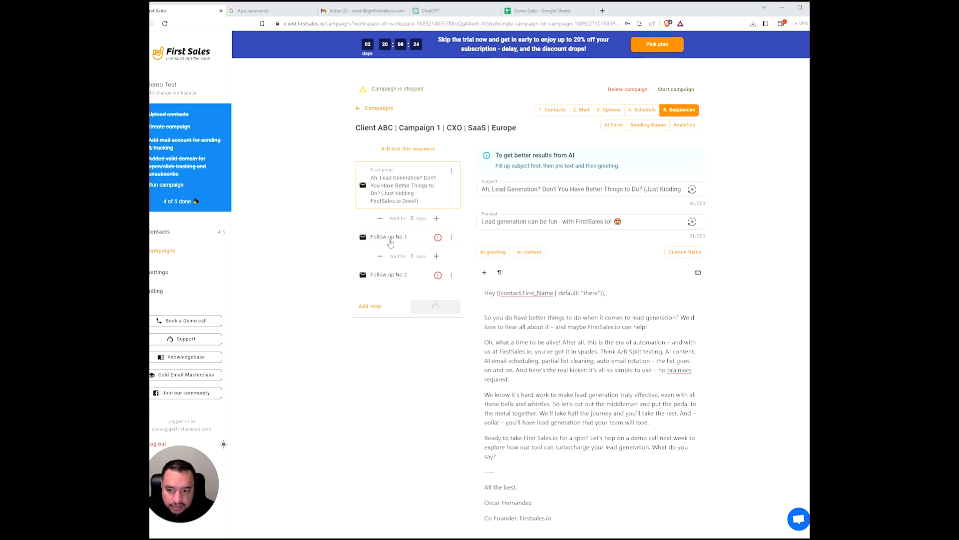
click(389, 240)
click(408, 276)
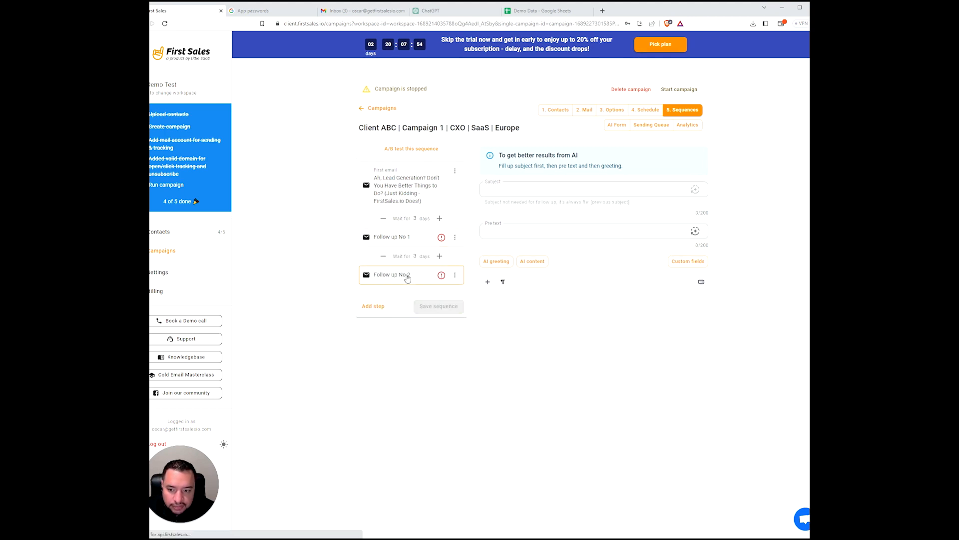
click(449, 204)
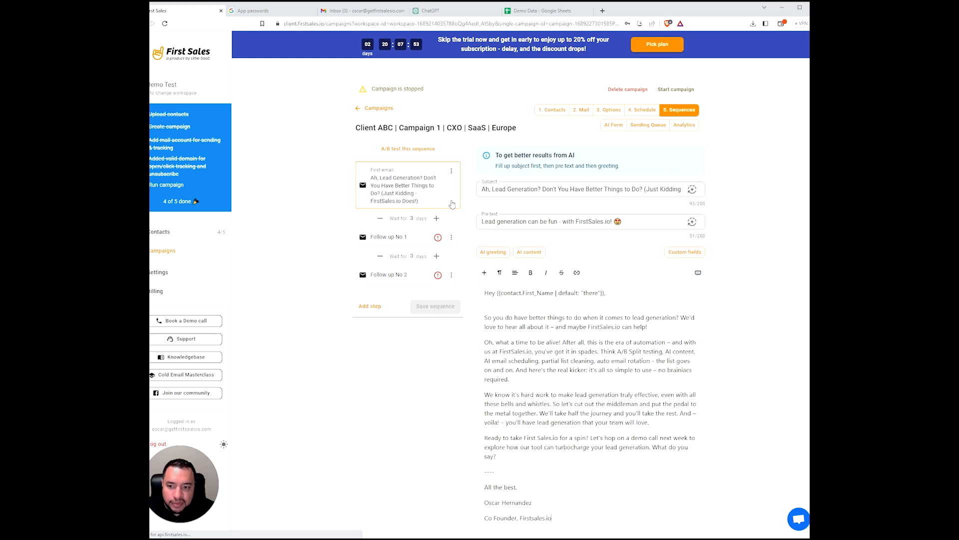
- Set the waits before the follow-ups to 1 day and 2 days and save the sequence
click(380, 218)
click(380, 218)
click(380, 256)
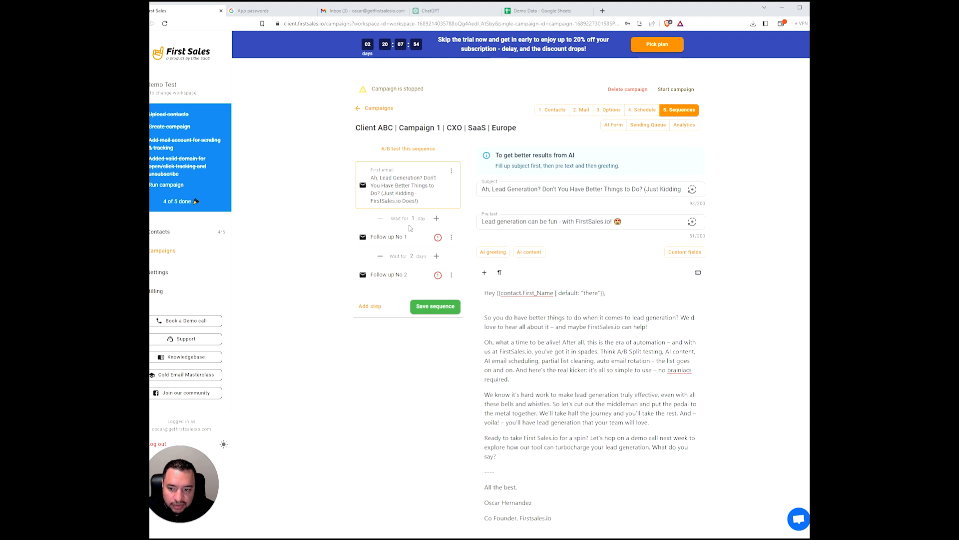
click(435, 307)
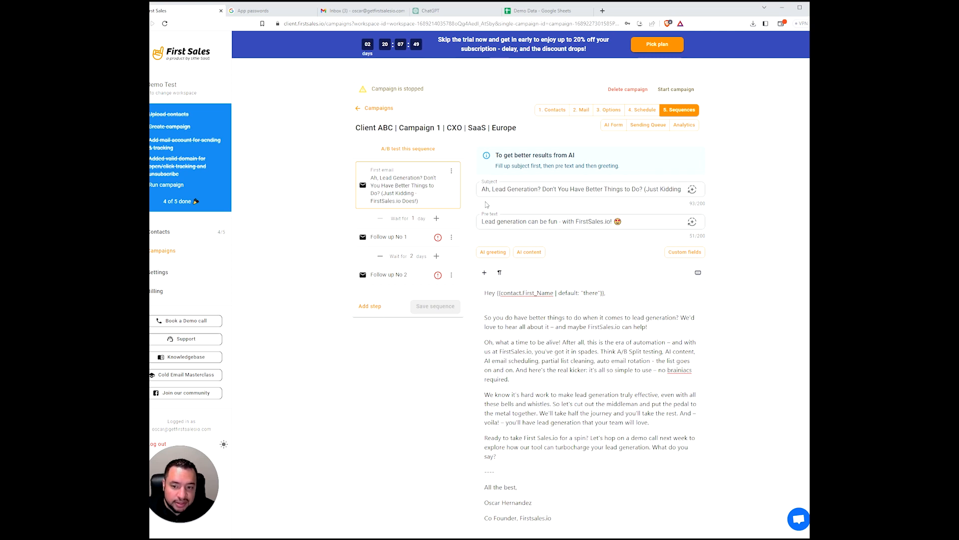
click(452, 172)
click(303, 206)
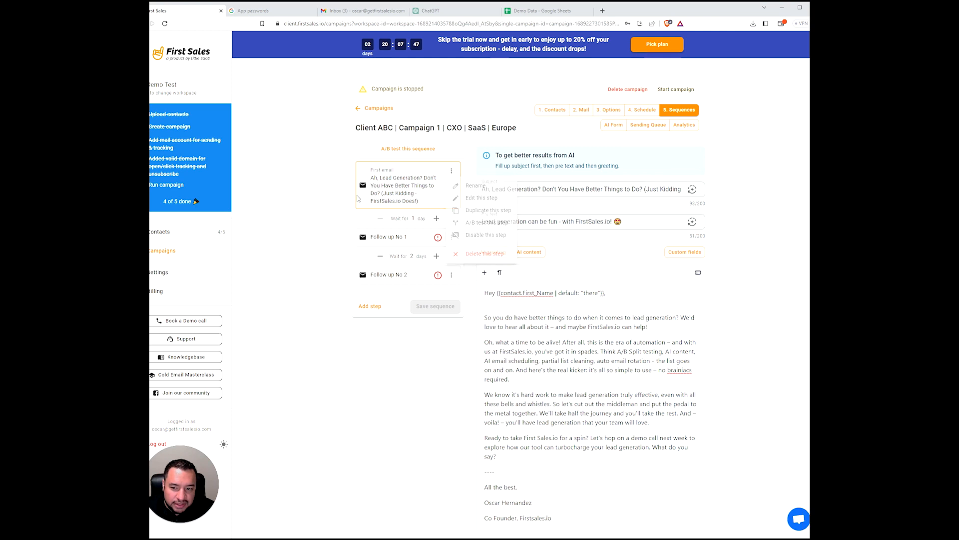
- A/B test the first email with a second variation and clear its subject and pre text
click(451, 172)
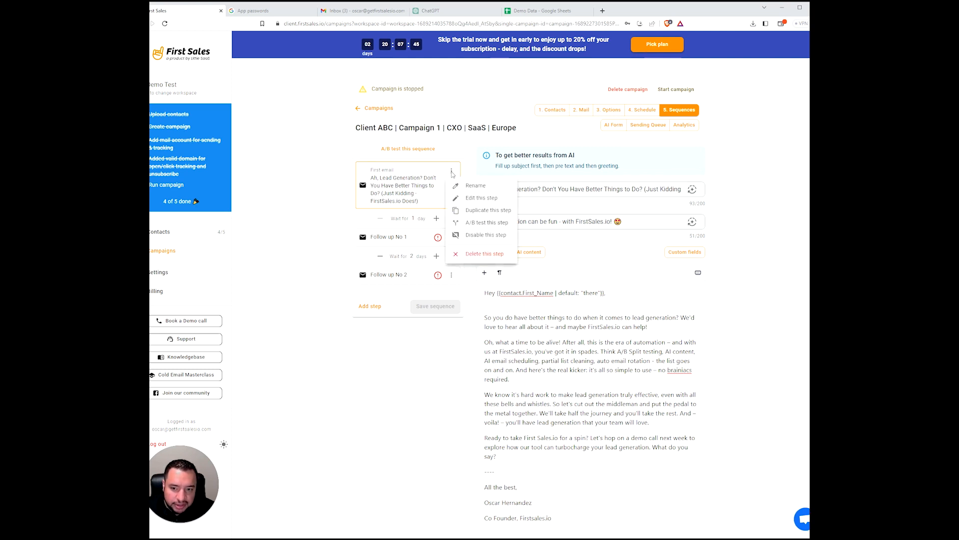
click(475, 225)
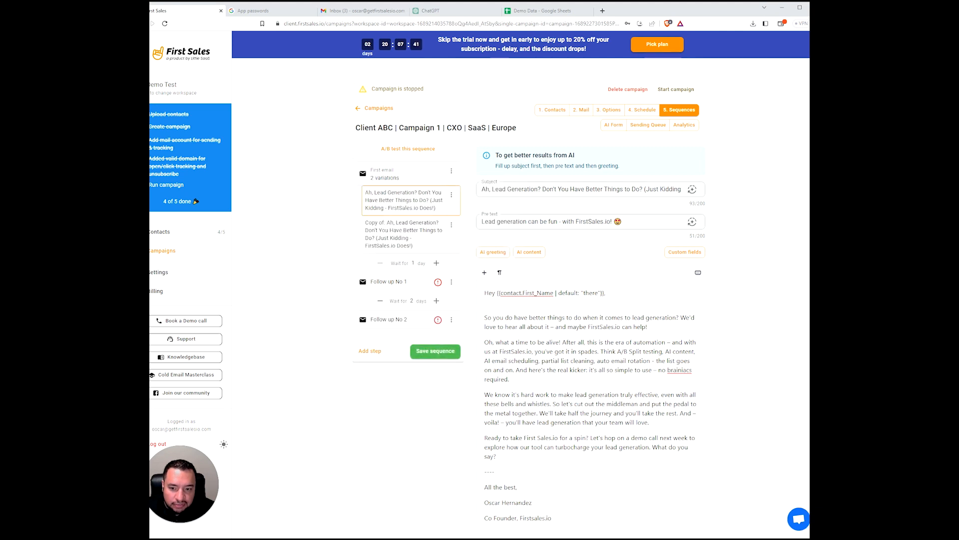
click(396, 233)
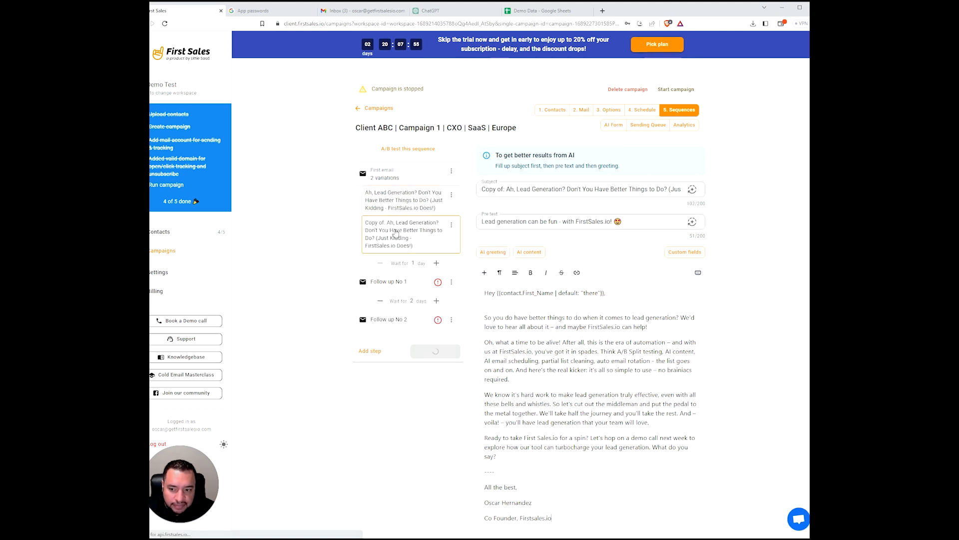
triple_click(504, 189)
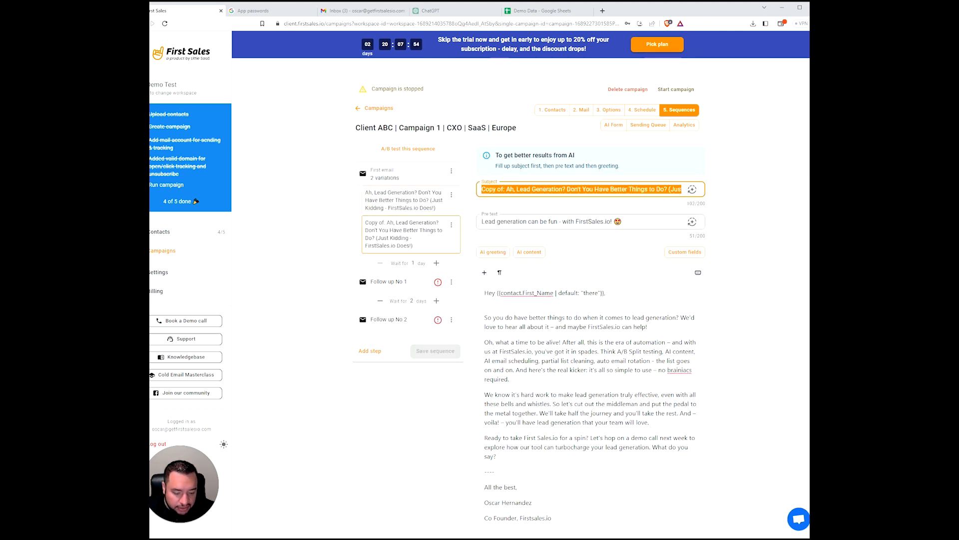
key(BackSpace)
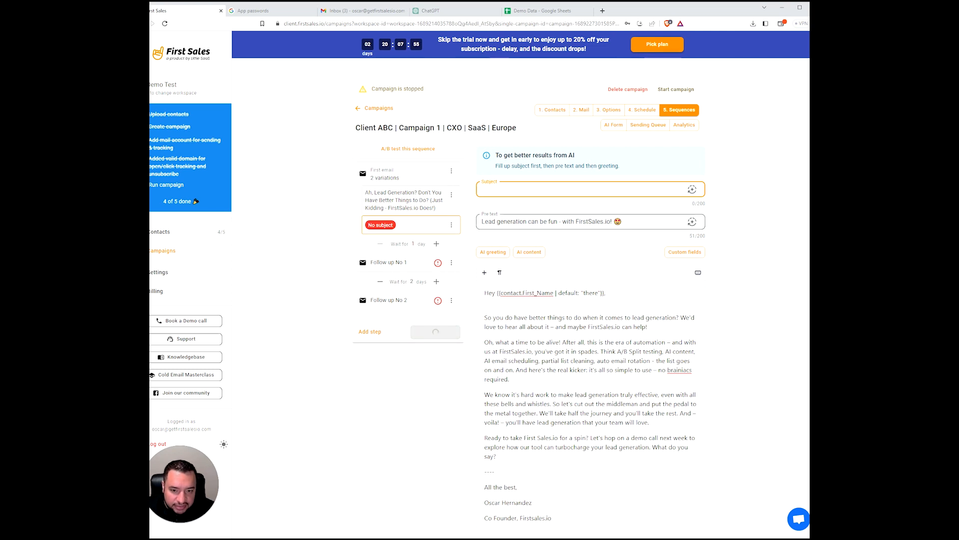
key(Tab)
key(BackSpace)
- Have AI write the variation's subject and the pre text 'Dreams of leads coming true? Take the shortcut! ;)'
click(504, 189)
click(692, 189)
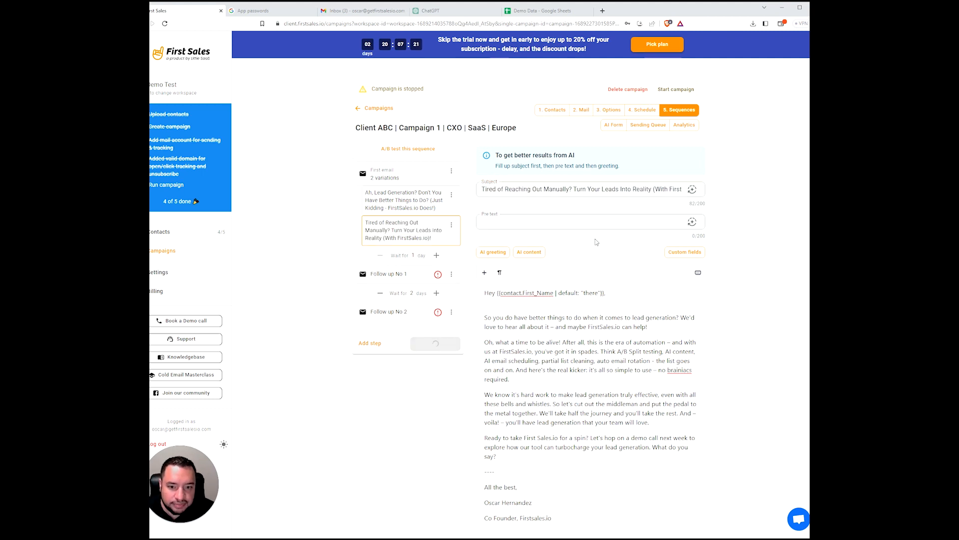
click(692, 221)
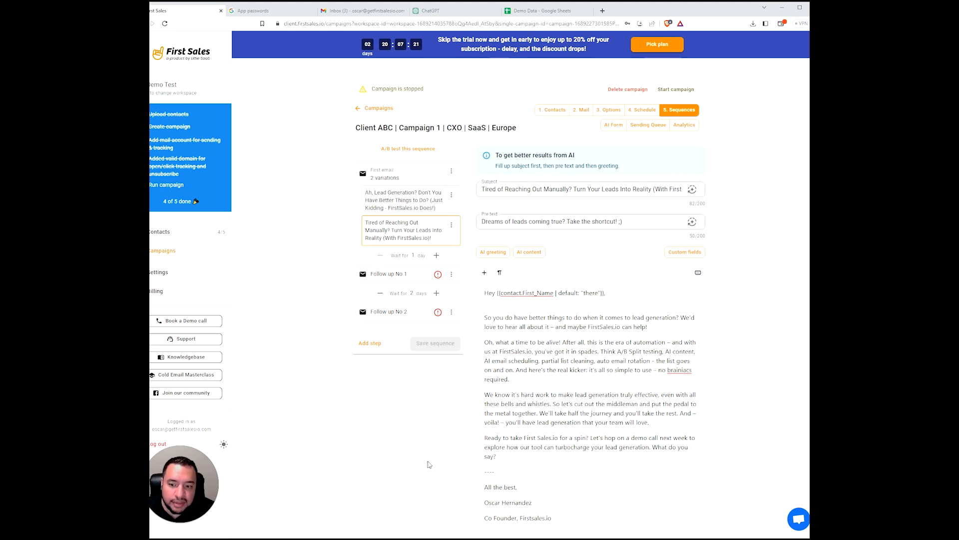
- Open Follow up No 1 from the sequence list in the editor
click(406, 281)
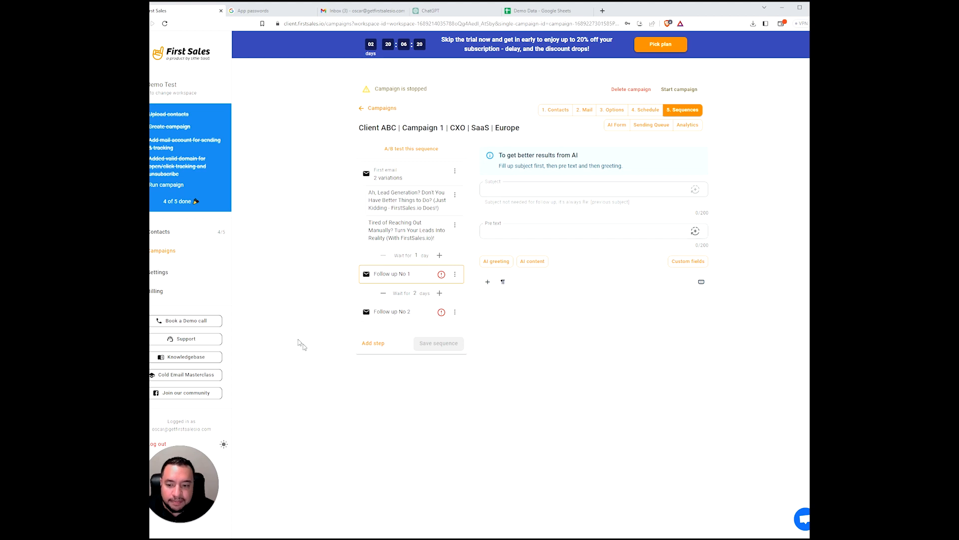
- Generate an AI greeting and body for Follow up No 1, removing the extra blank line
click(496, 261)
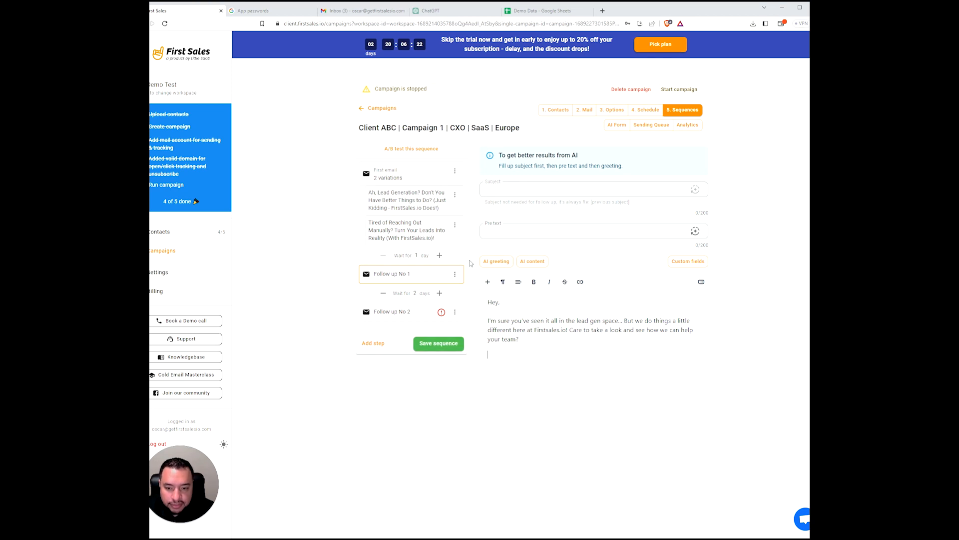
click(532, 261)
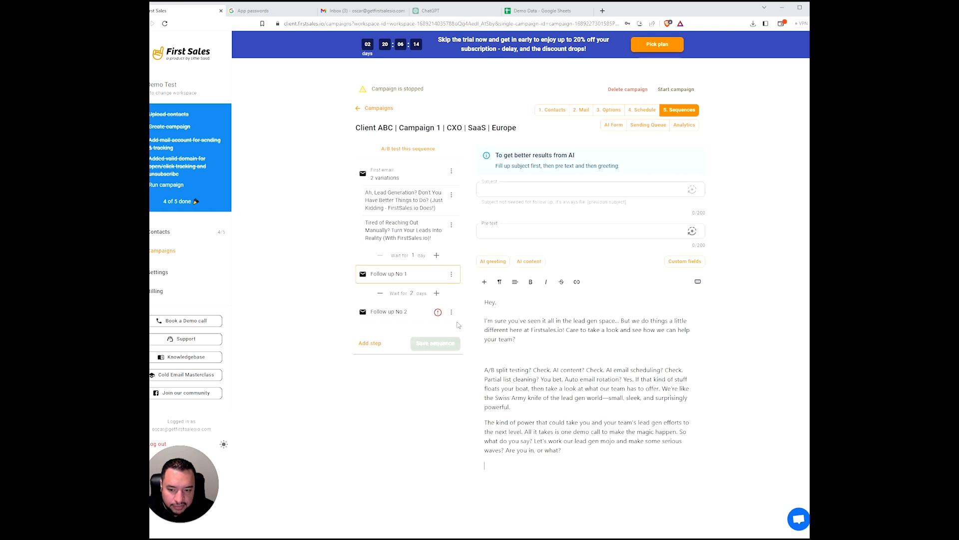
click(485, 354)
key(BackSpace)
- Insert the {{contact.First_Name}} custom field after 'Hey' in the greeting
click(685, 261)
click(446, 289)
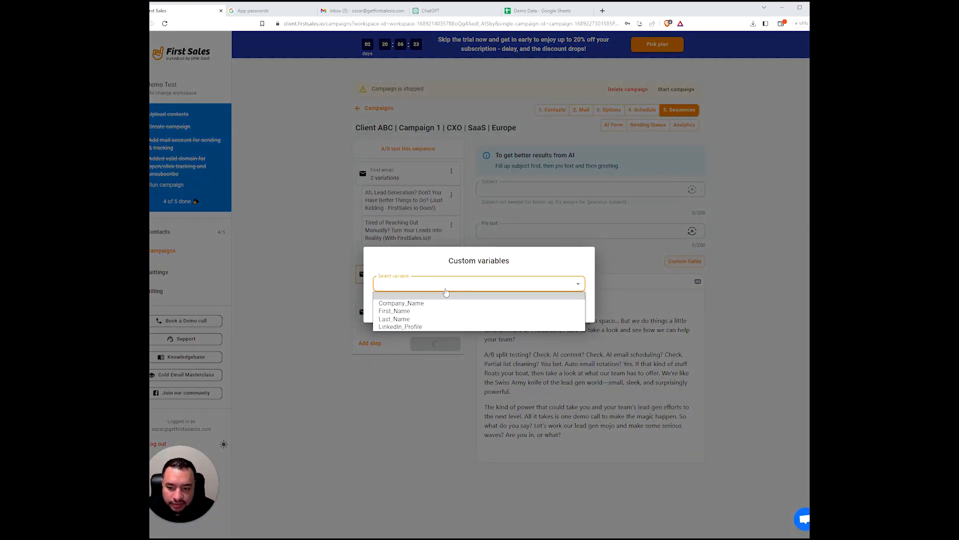
click(438, 311)
click(557, 348)
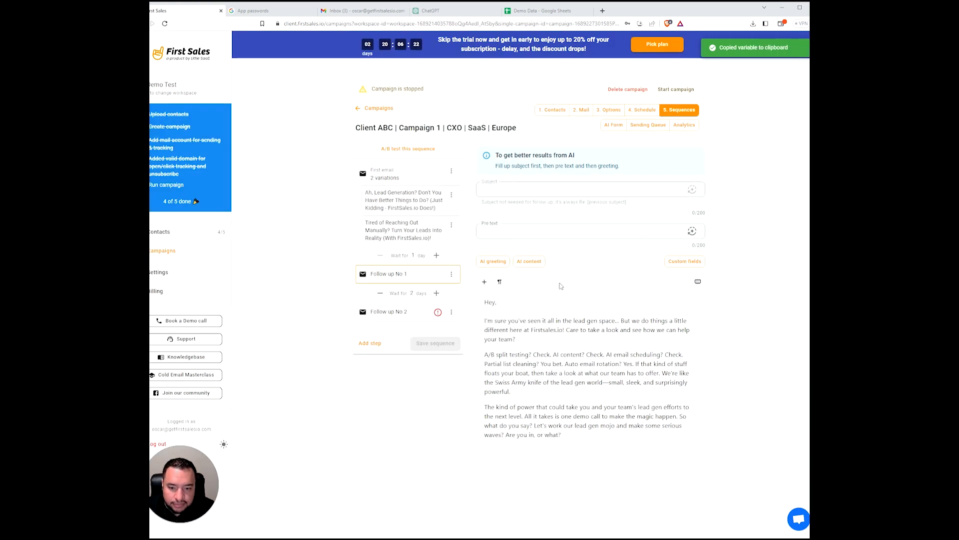
click(496, 302)
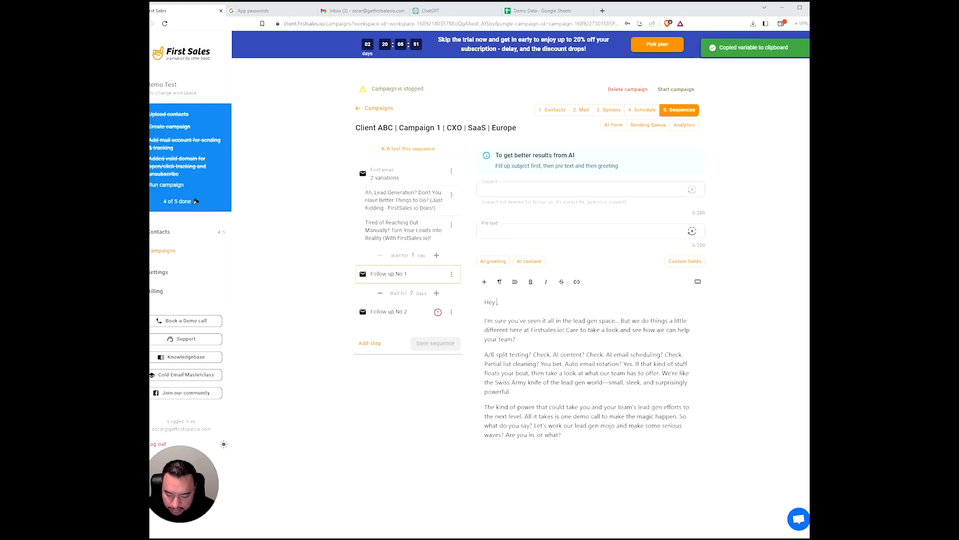
key(ctrl+v)
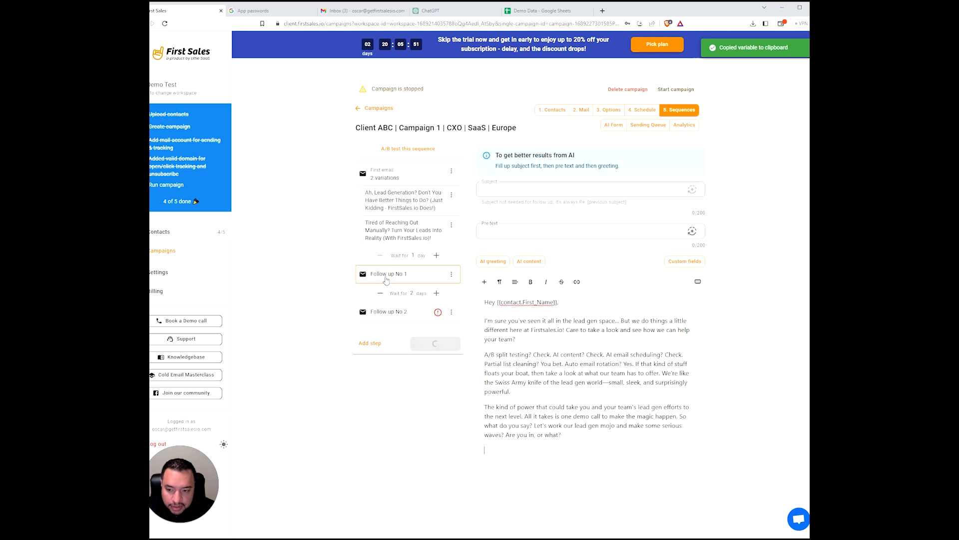
- Copy the first email's sign-off and signature into Follow up No 1 and save the sequence
click(404, 229)
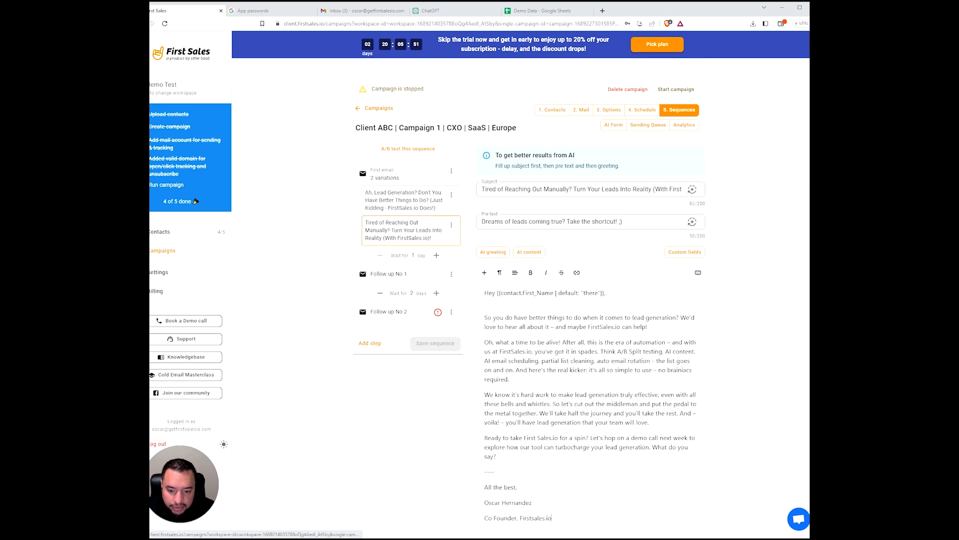
scroll(530, 250, down, 2)
drag(515, 425, 484, 394)
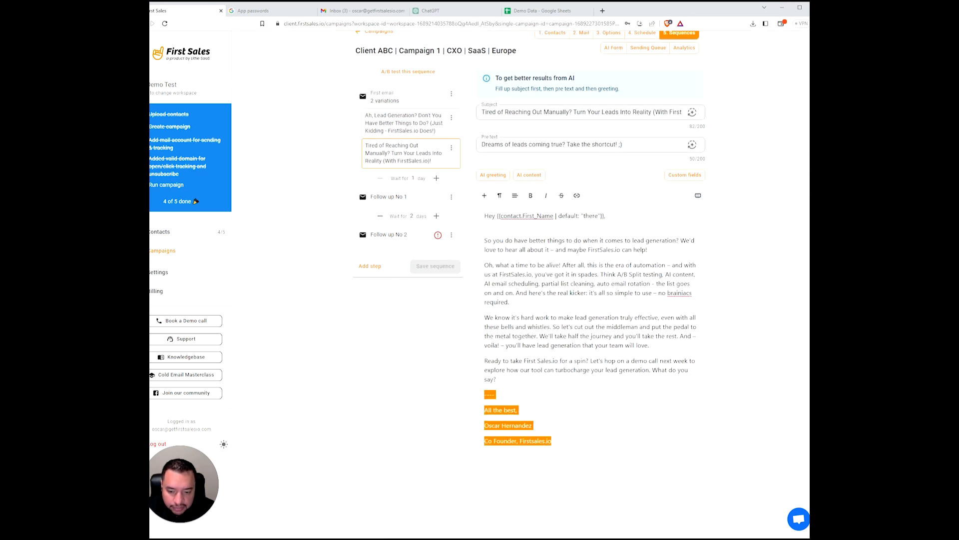
click(397, 200)
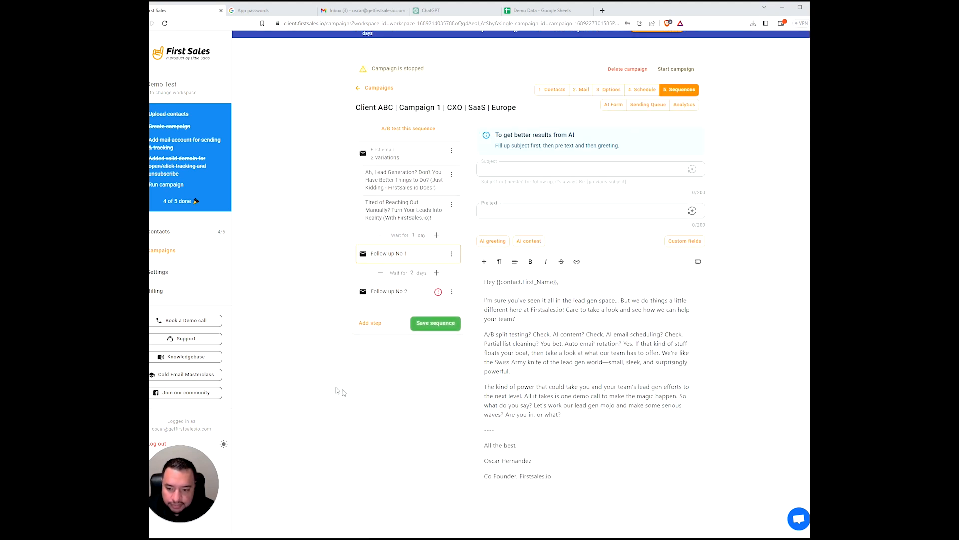
click(435, 323)
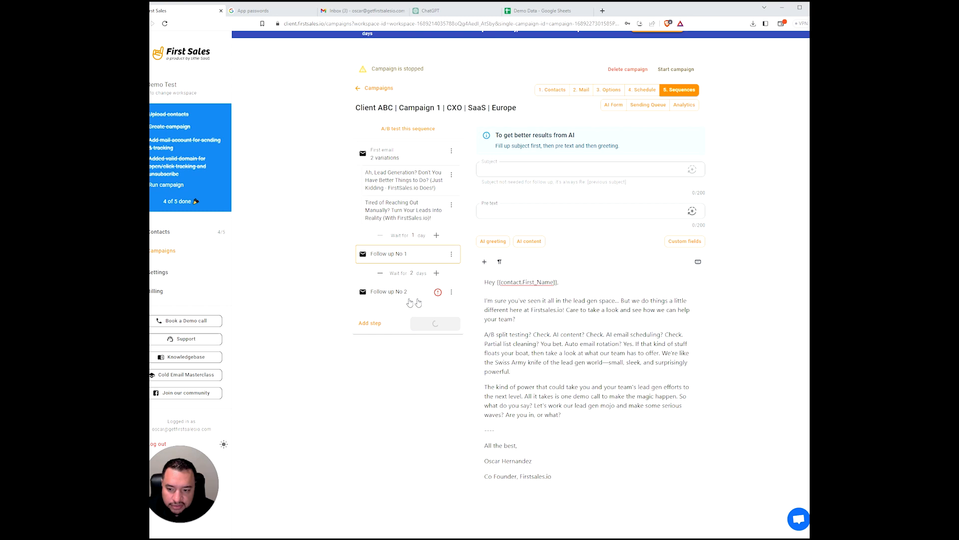
- Delete Follow up No 2 and start an A/B test of the sequence
click(451, 291)
click(473, 376)
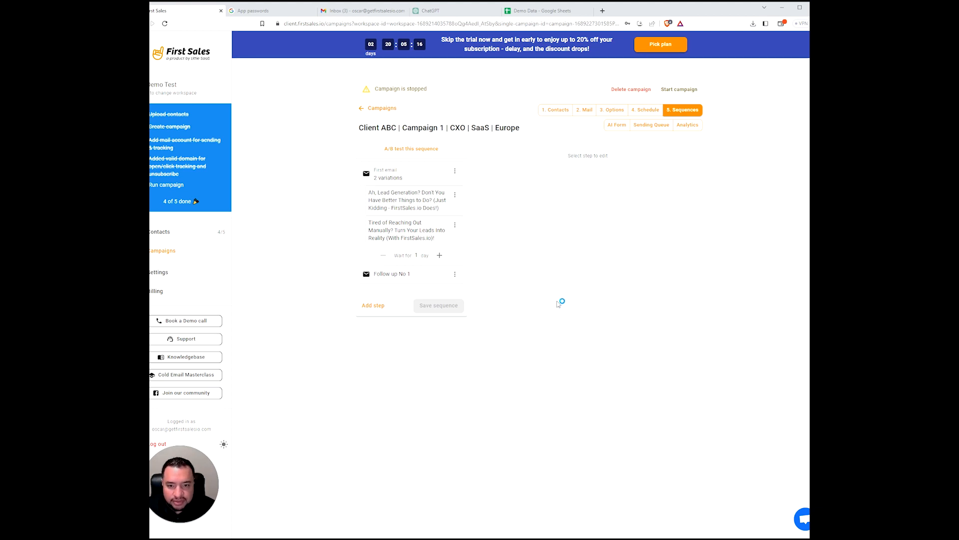
click(418, 151)
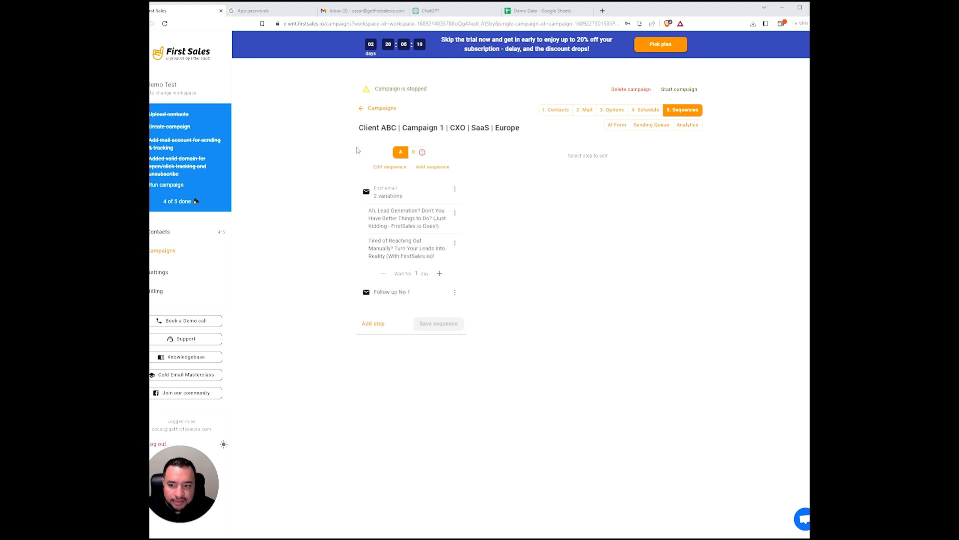
- Compare sequences A and B, then delete the empty sequence B and confirm
click(419, 157)
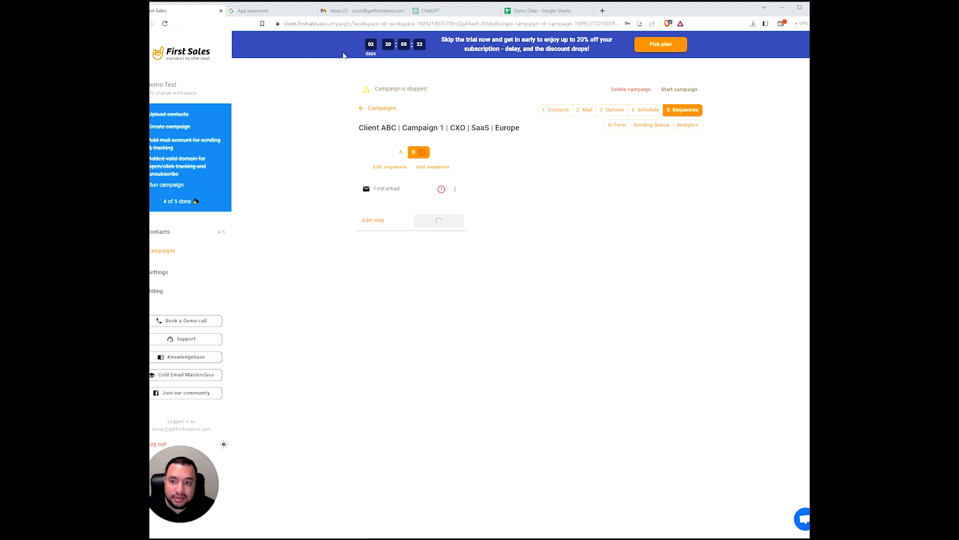
click(400, 159)
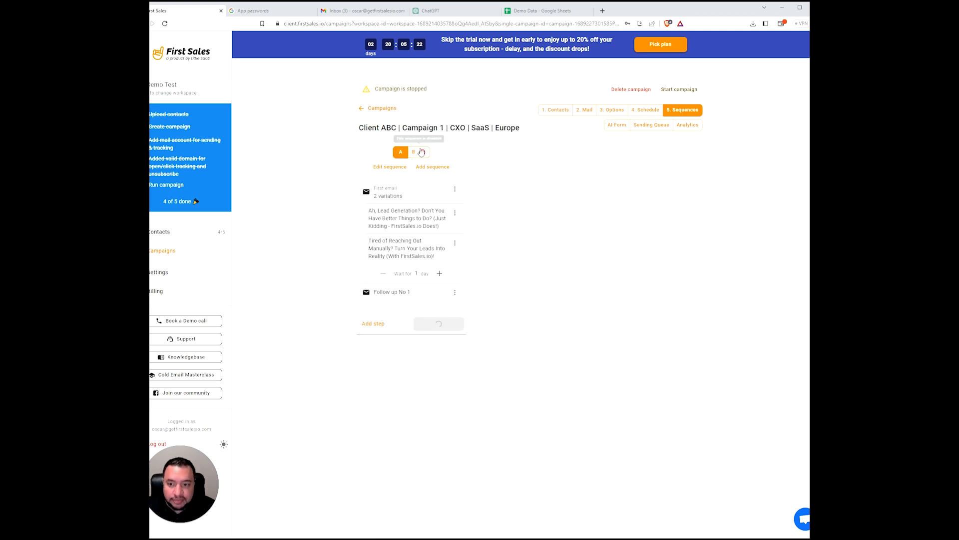
click(421, 152)
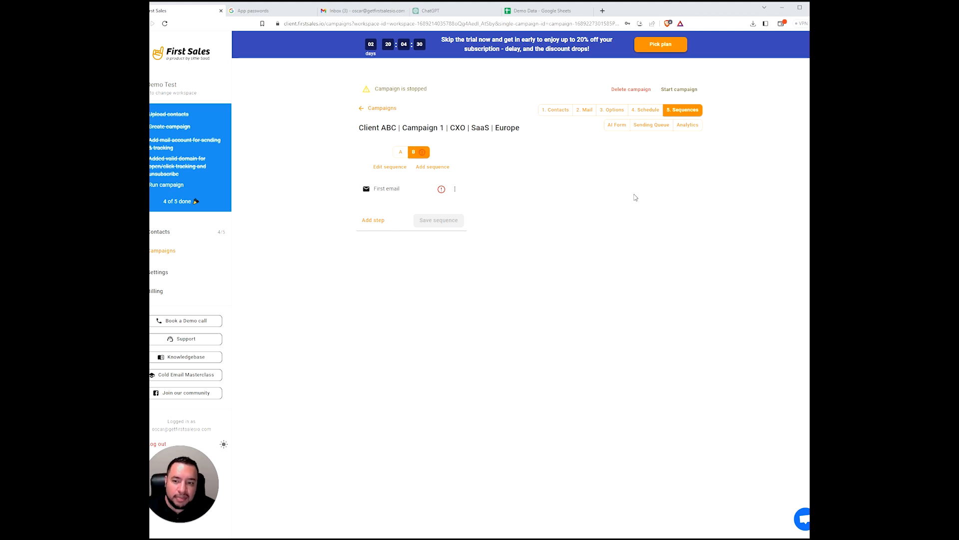
click(383, 167)
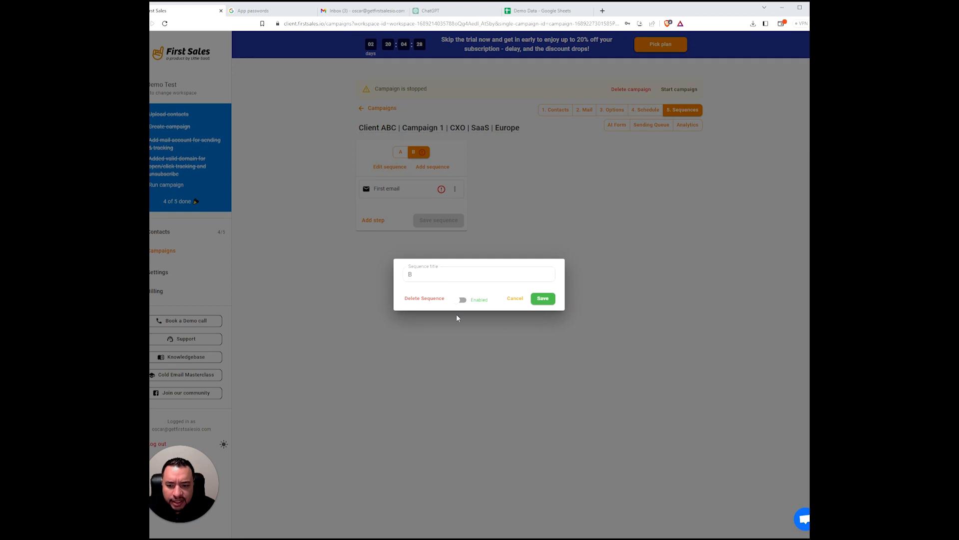
click(425, 301)
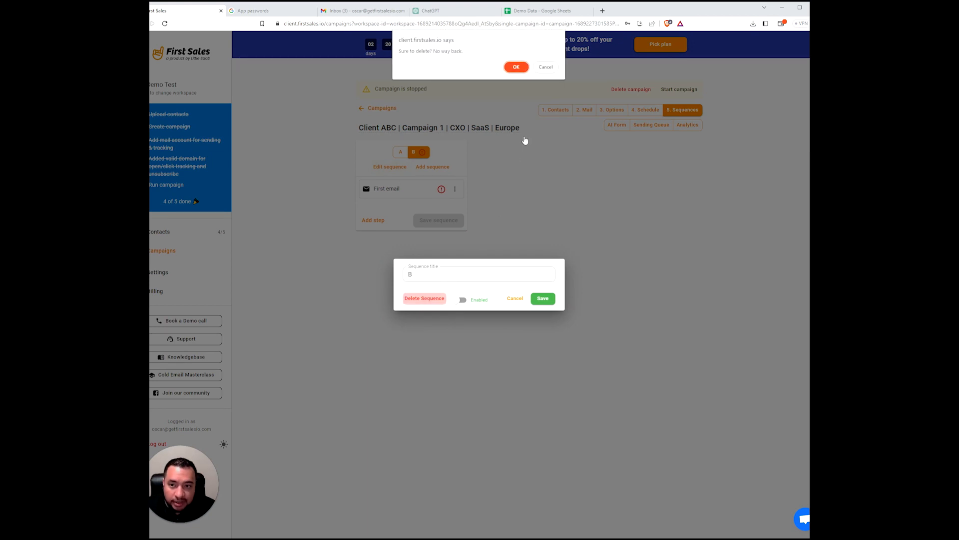
click(516, 68)
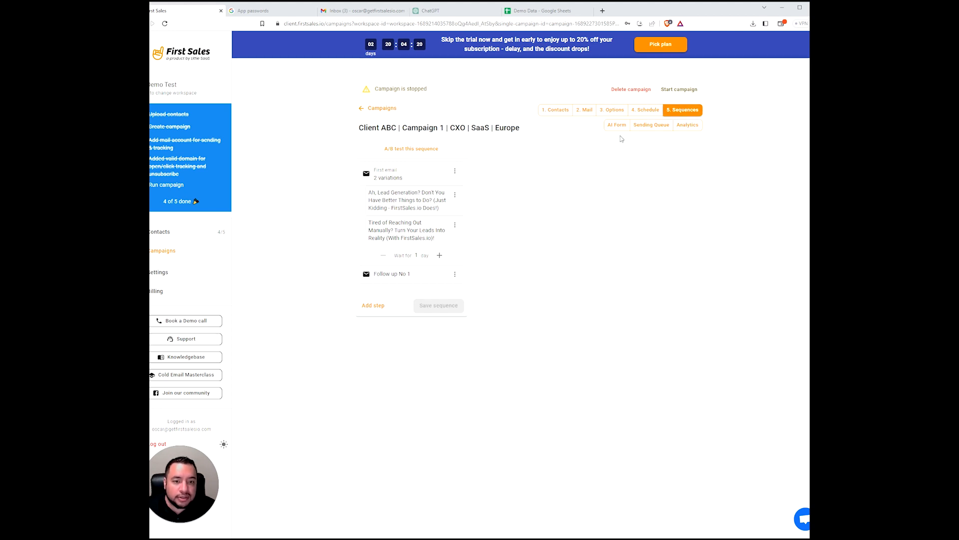
- Show the campaign's Sending Queue with 4 contacts available and no queue items
click(650, 130)
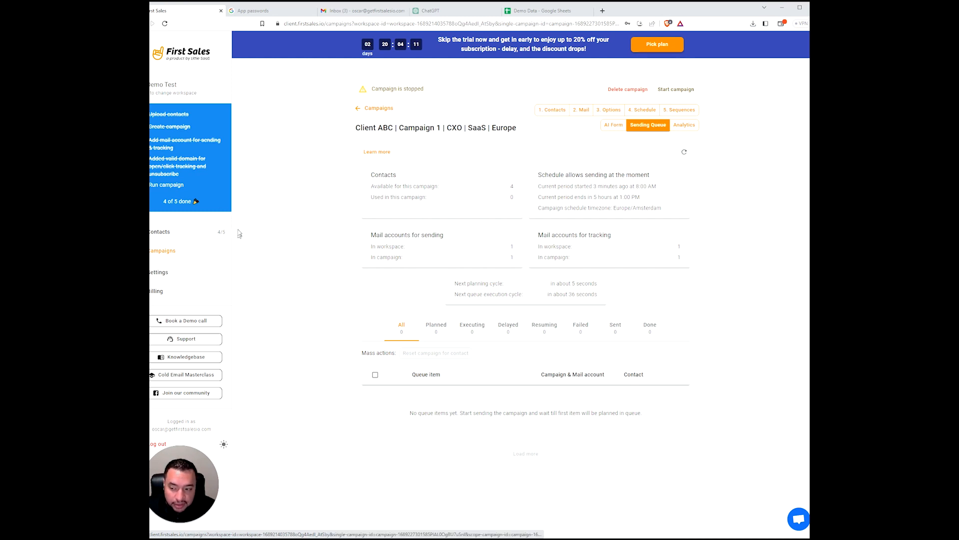
mouse_move(221, 233)
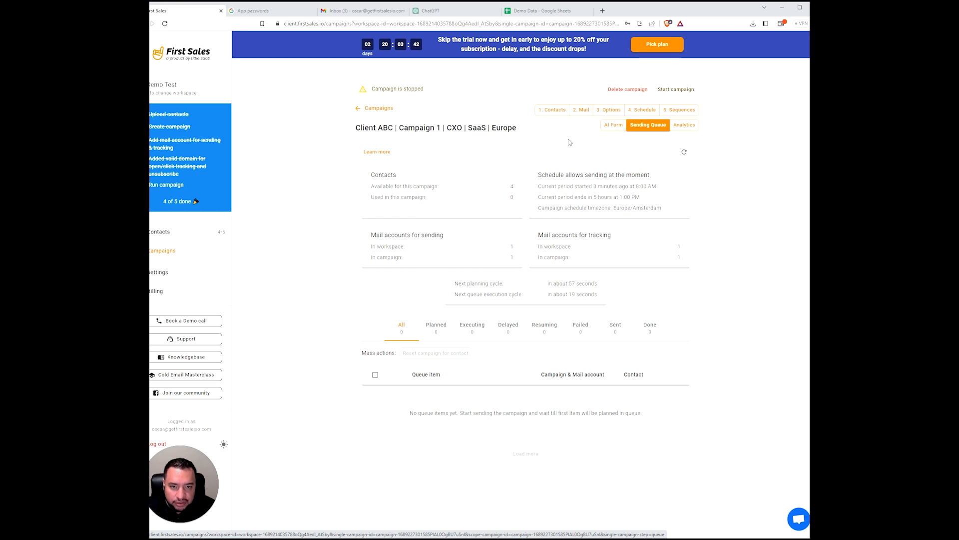
click(552, 110)
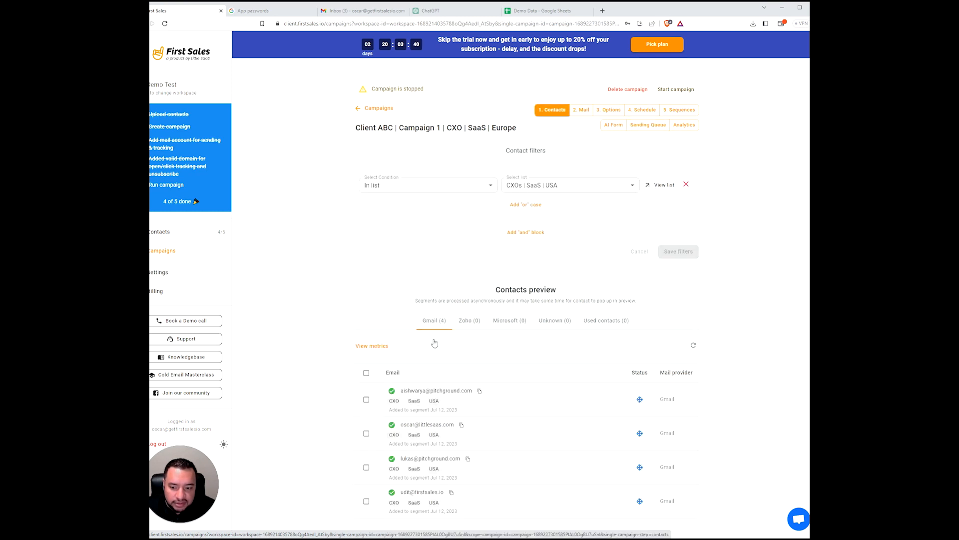
click(580, 110)
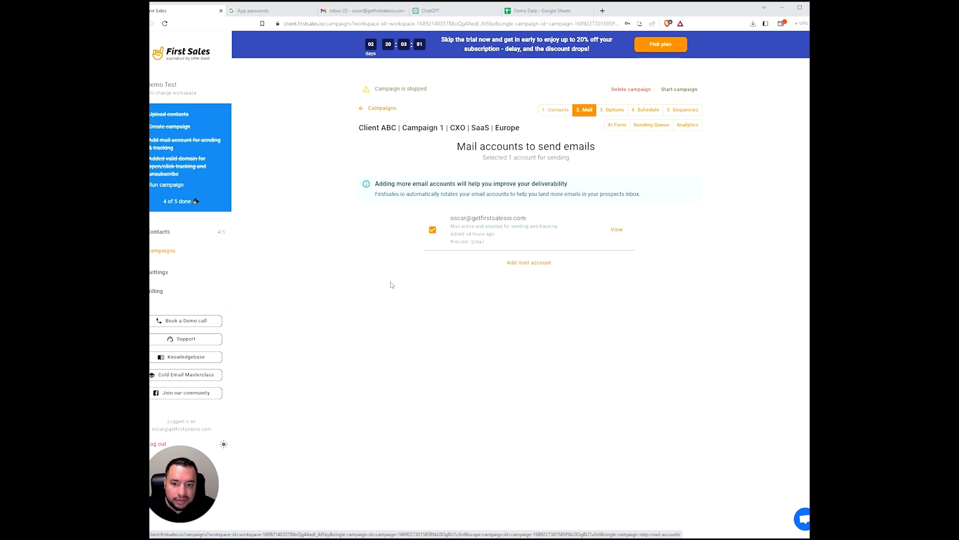
click(611, 109)
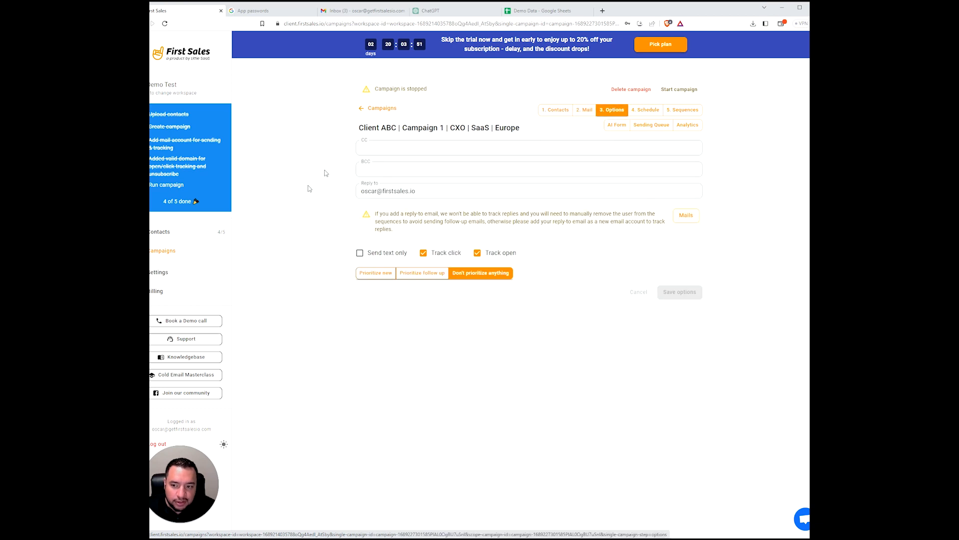
click(649, 111)
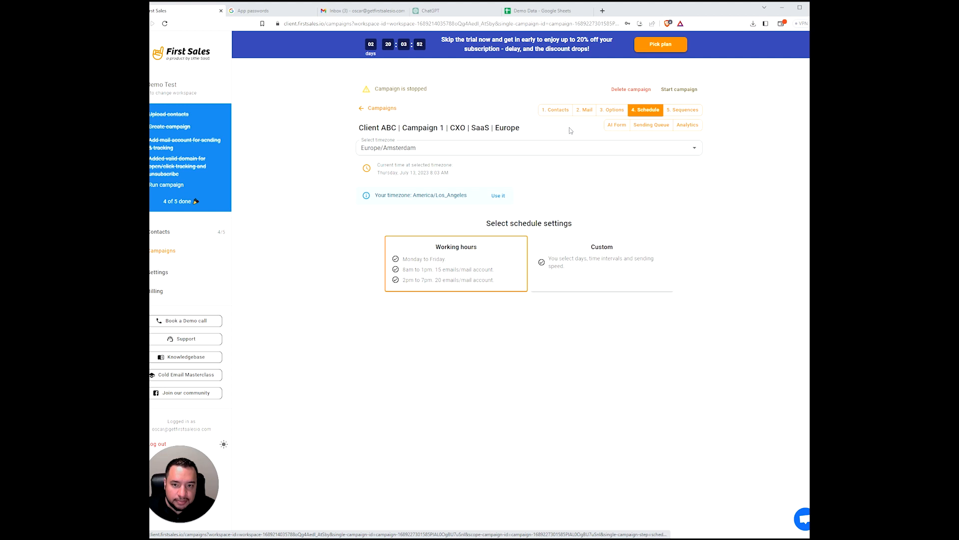
click(686, 110)
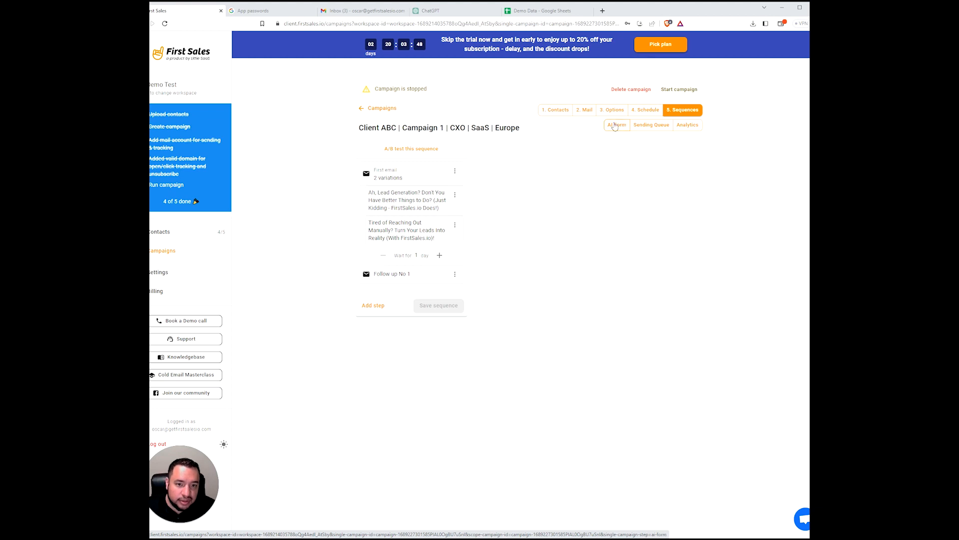
click(654, 127)
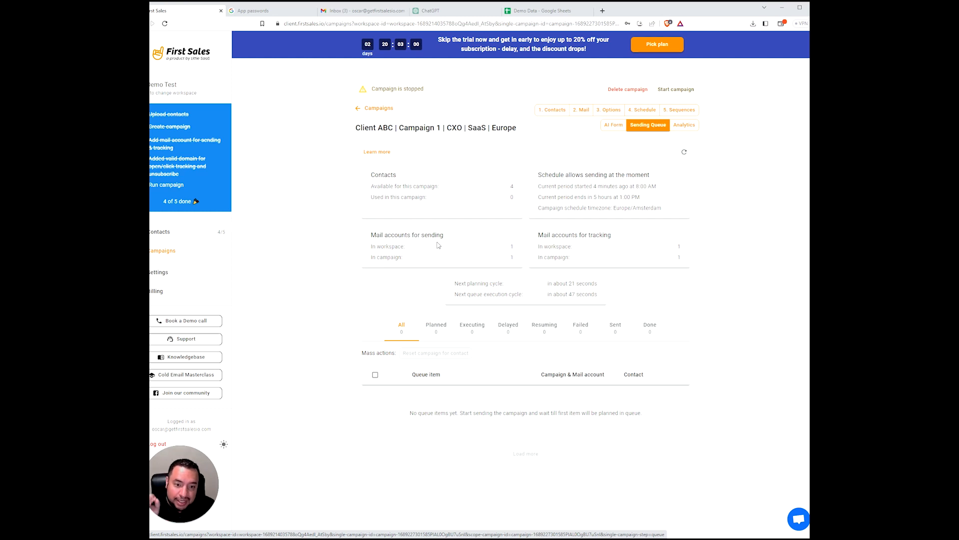
- Check the mail account's global sending limits in a new Settings tab, then return to the Sending Queue
right_click(160, 273)
click(184, 281)
click(278, 11)
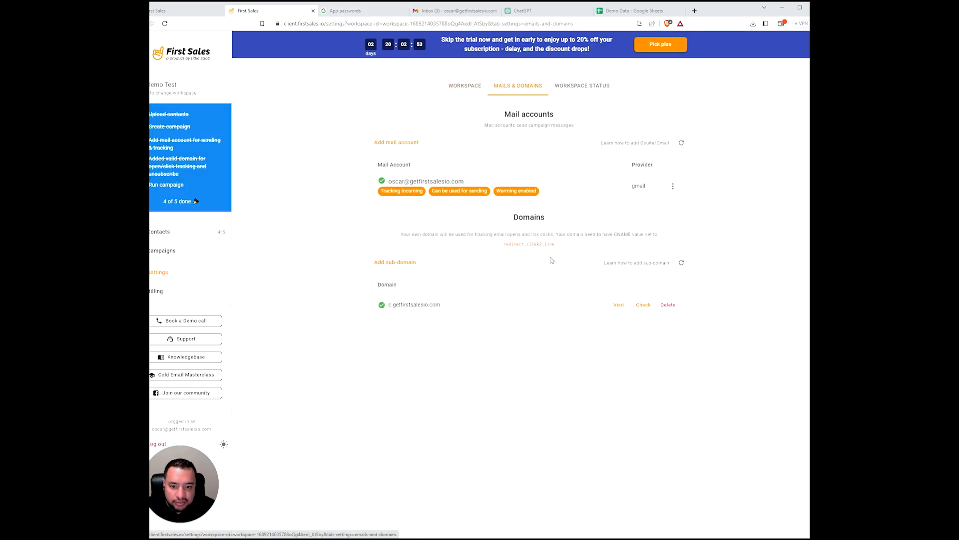
click(488, 181)
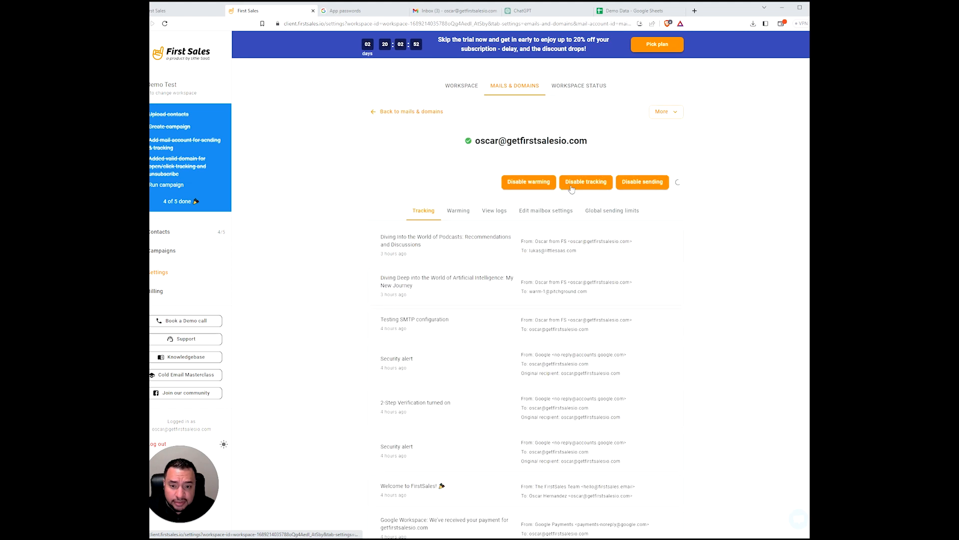
click(621, 212)
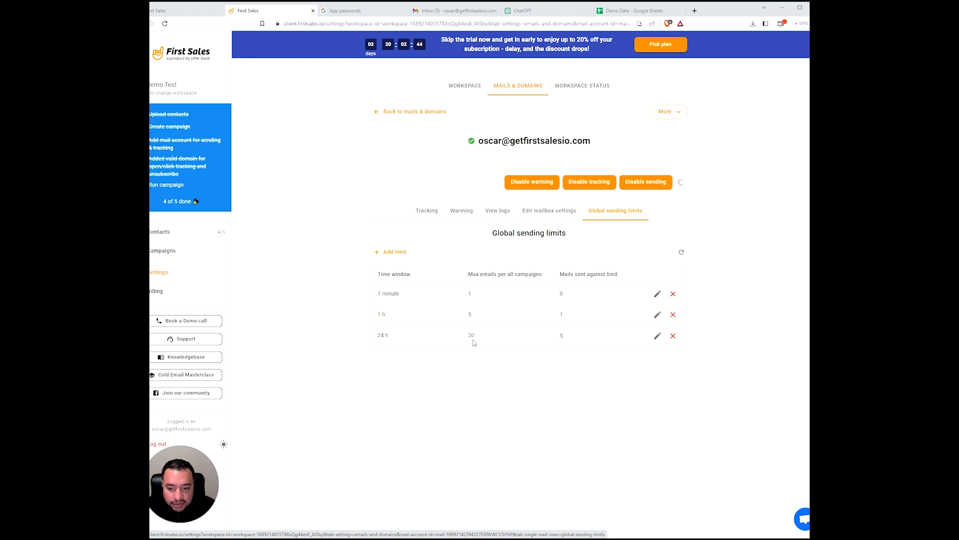
click(182, 10)
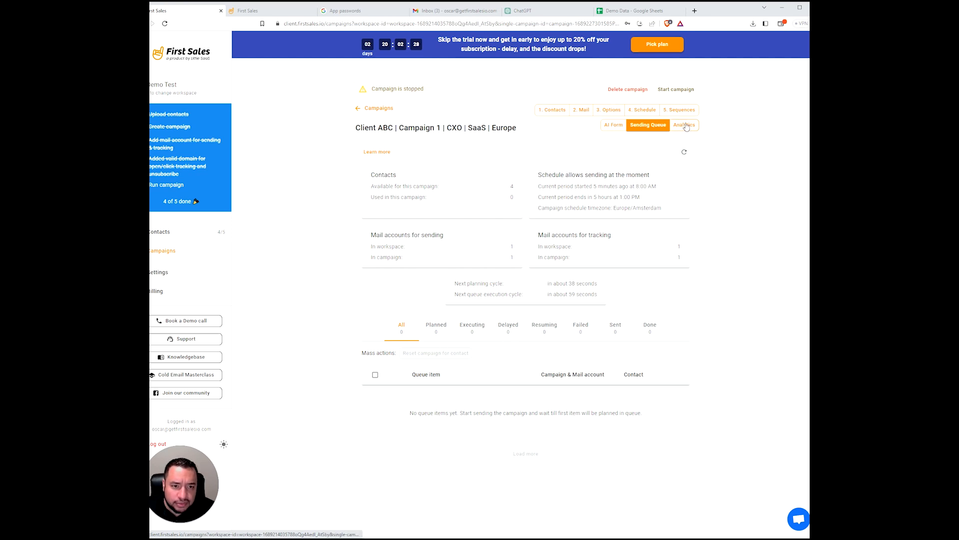
- Start the campaign and open its analytics scope options
click(673, 90)
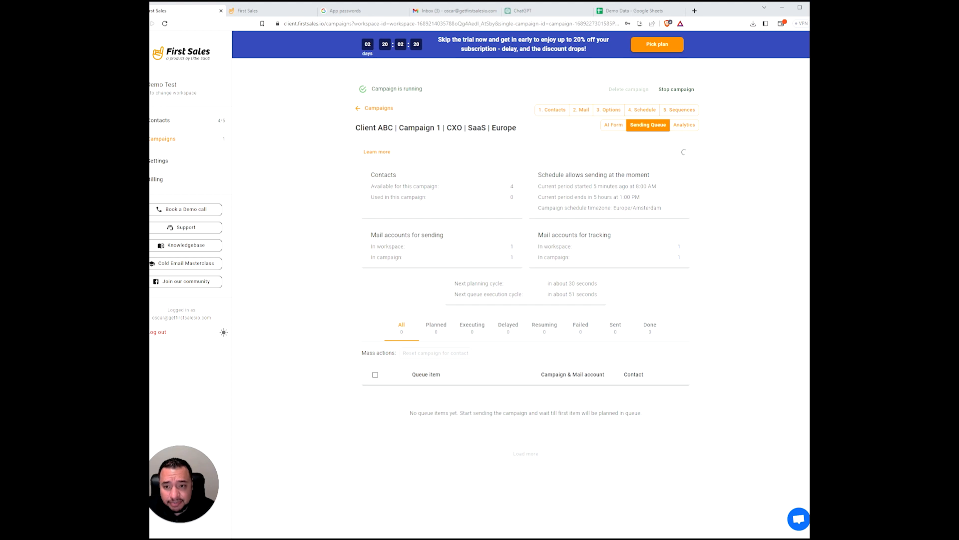
click(688, 128)
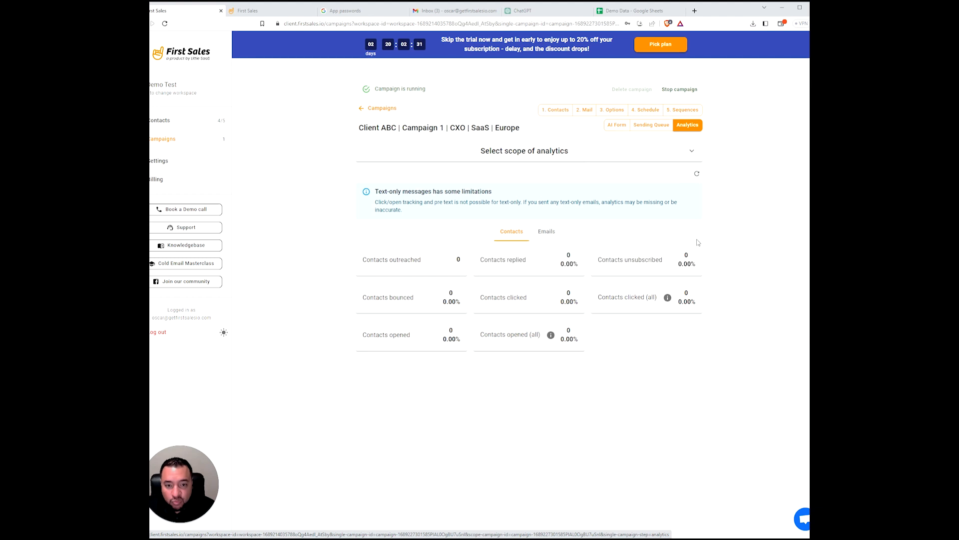
click(554, 157)
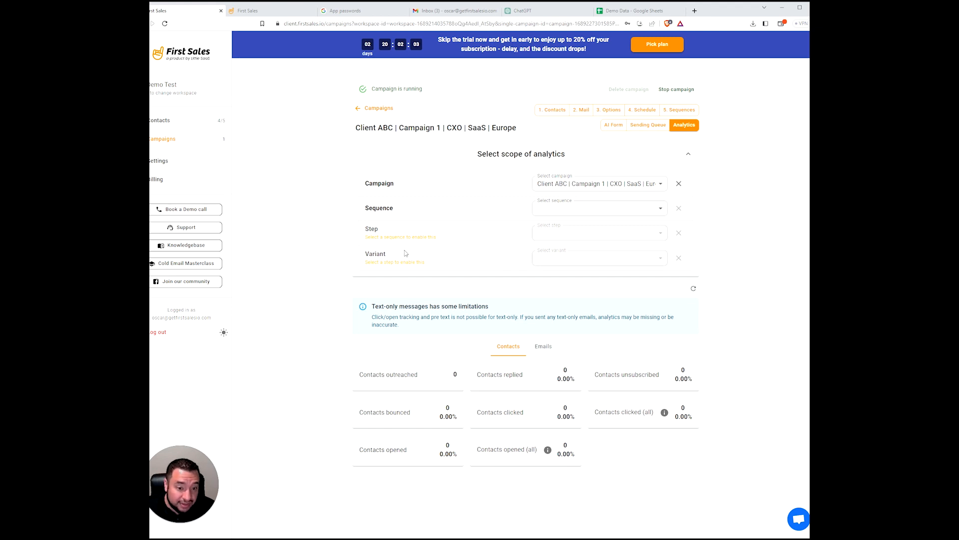
- Scope analytics to sequence A's First email step, then return to the Sending Queue
click(546, 207)
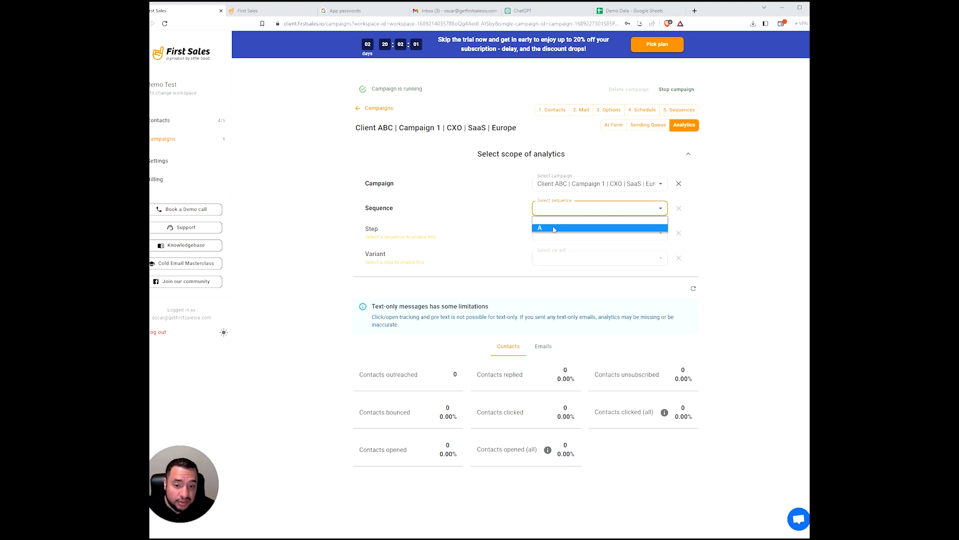
click(552, 220)
click(546, 234)
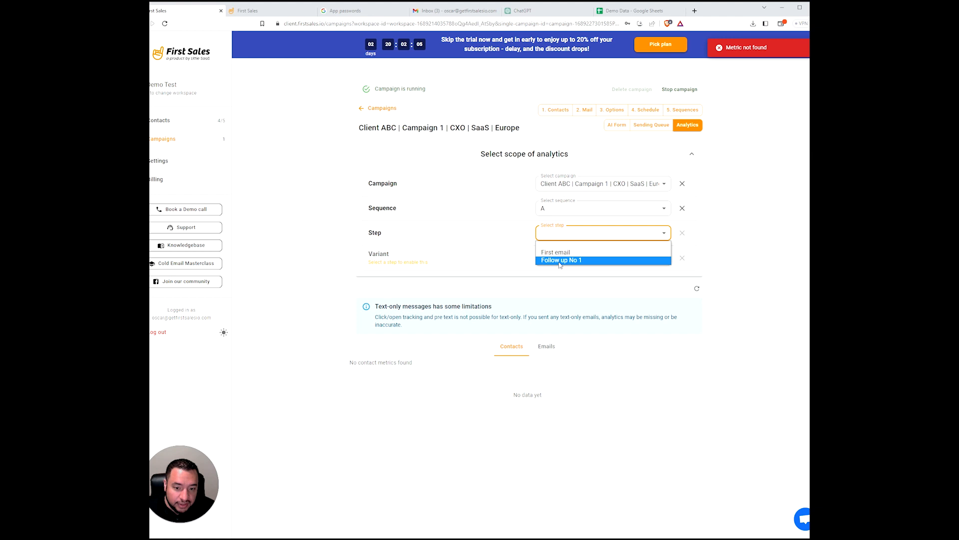
click(559, 253)
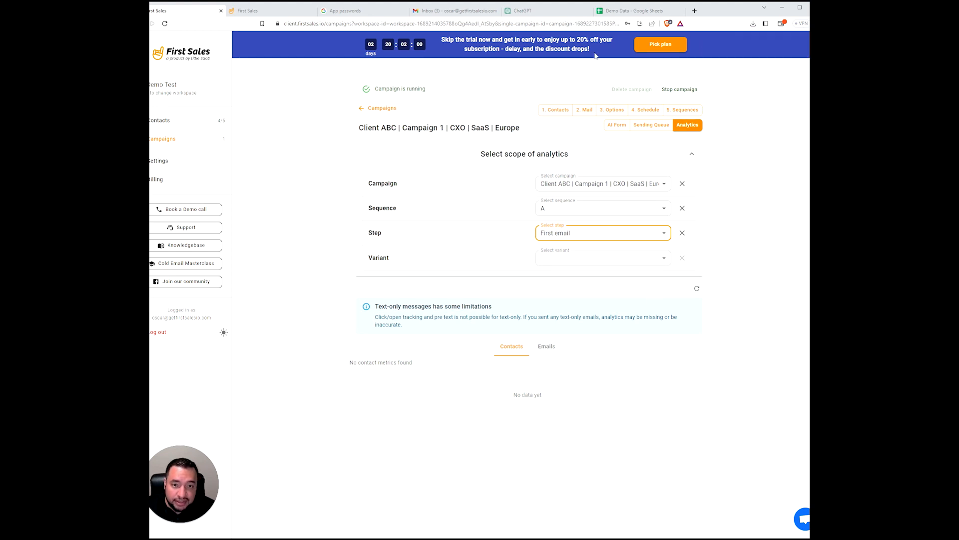
click(654, 130)
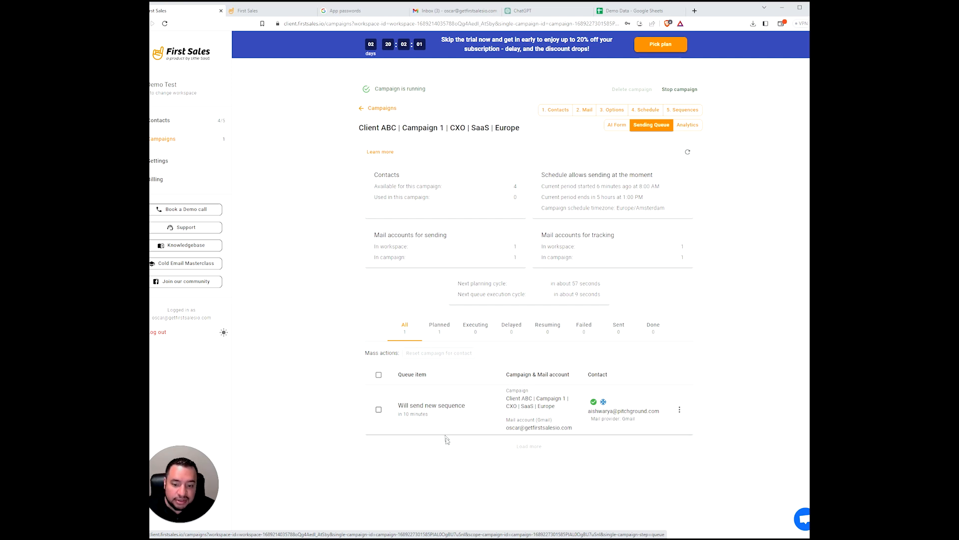
- Review the campaign's schedule and sequence, then inspect the queued send's details
click(648, 111)
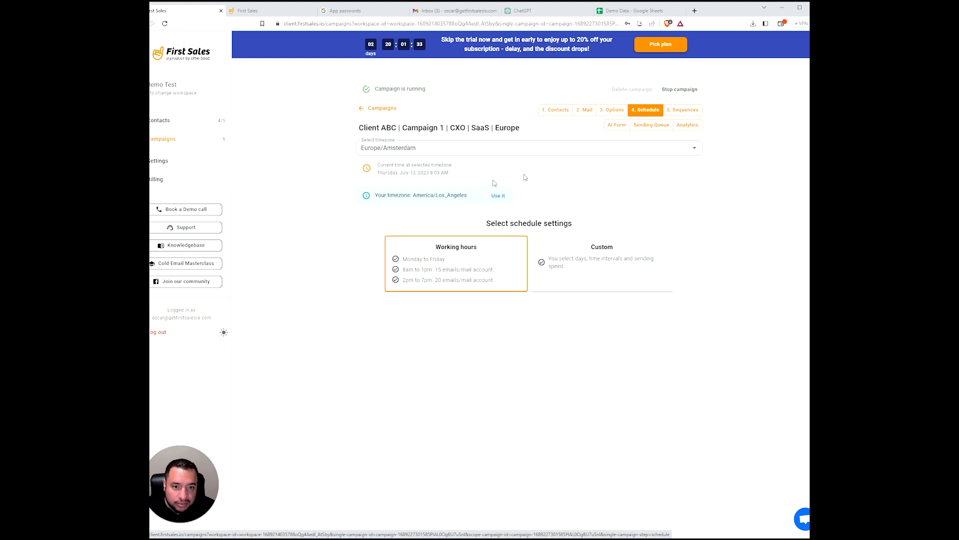
click(683, 110)
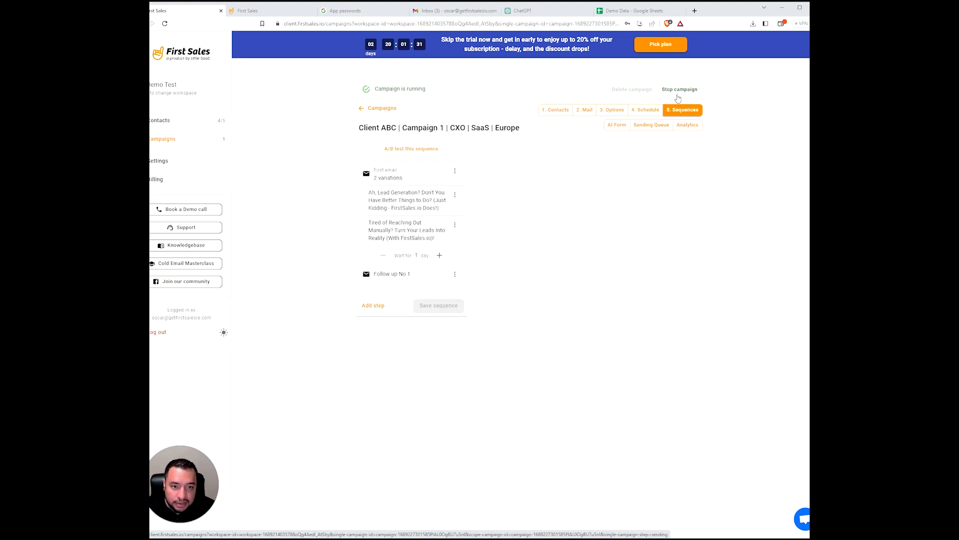
click(660, 127)
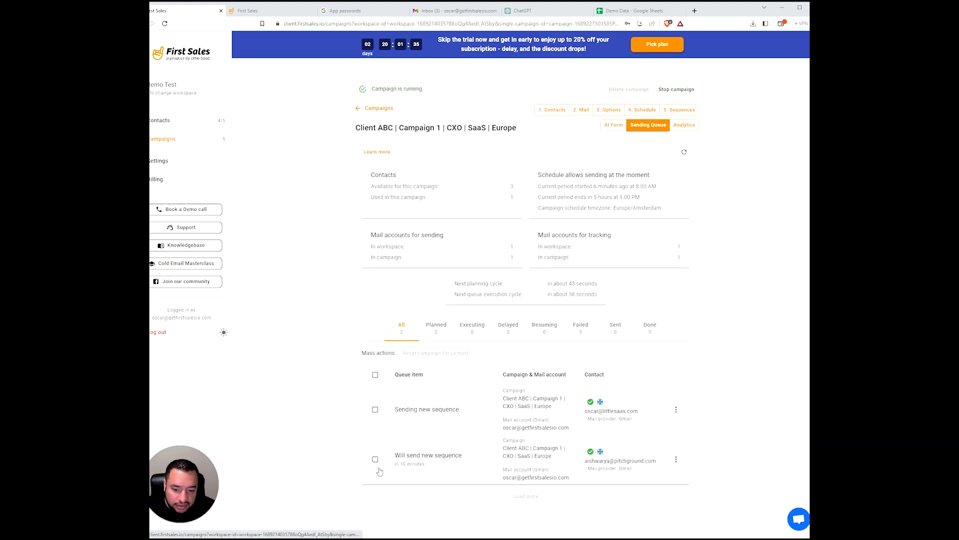
click(438, 406)
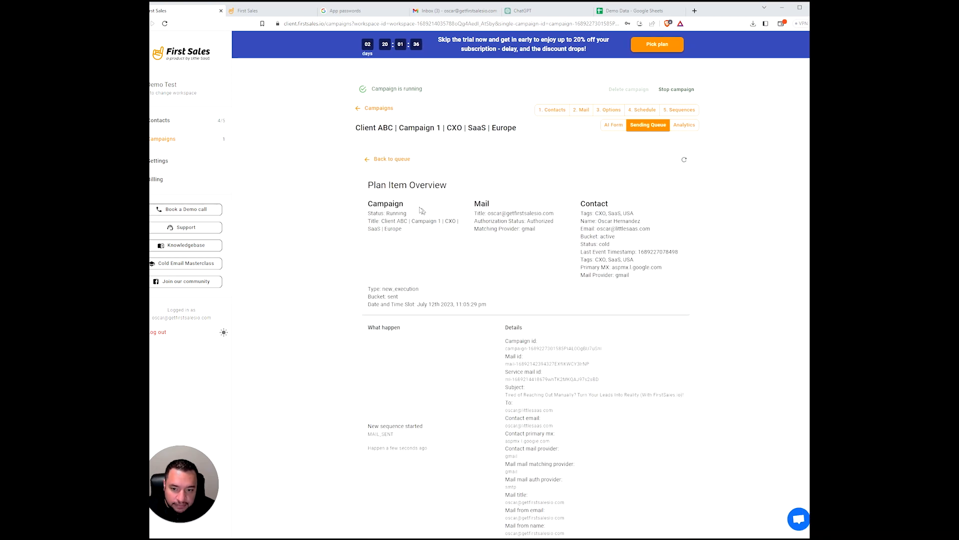
click(389, 160)
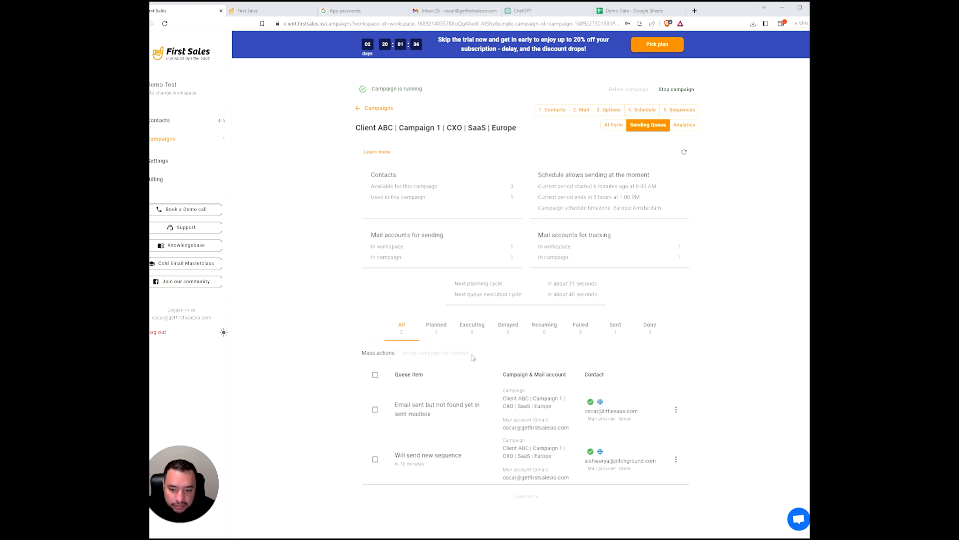
- Filter the queue to Planned and back to All, and recheck the account's sending limits
click(434, 326)
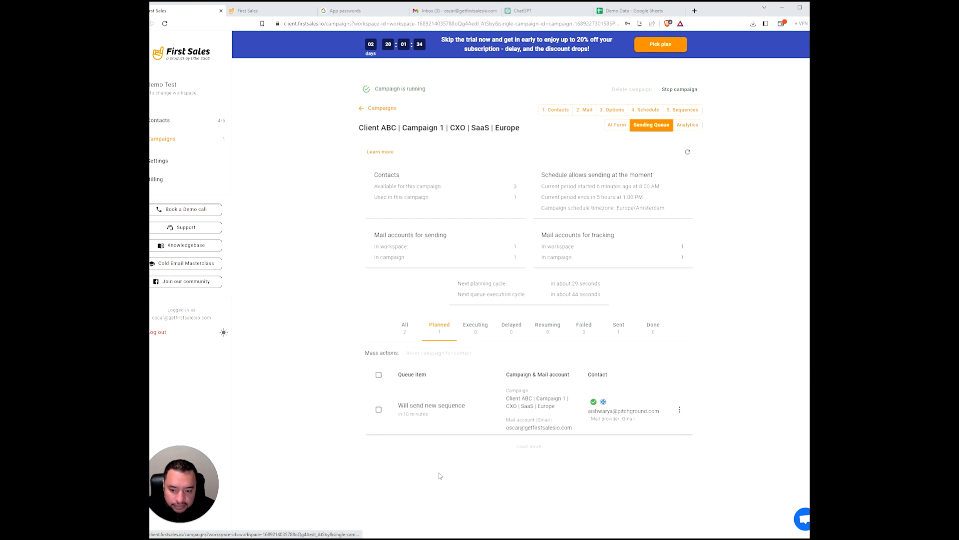
click(403, 323)
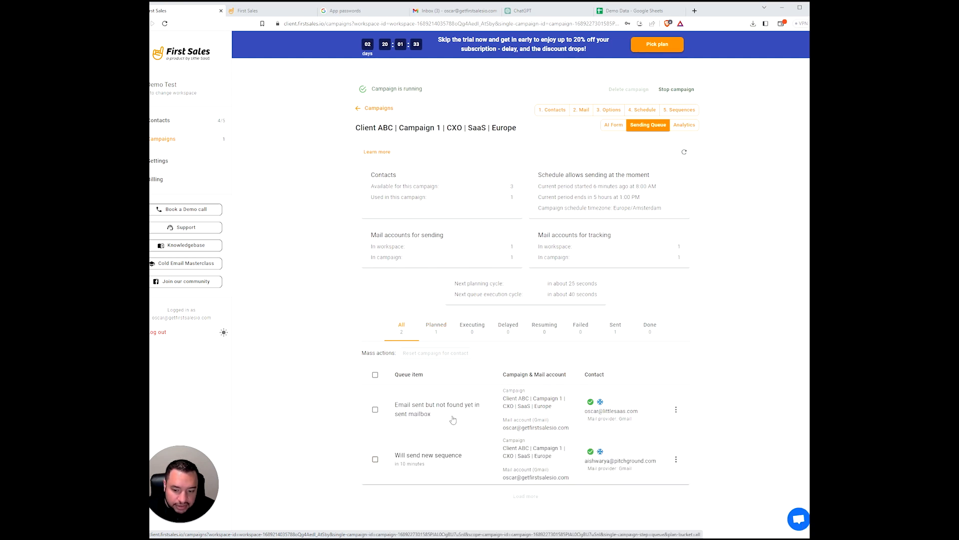
click(253, 10)
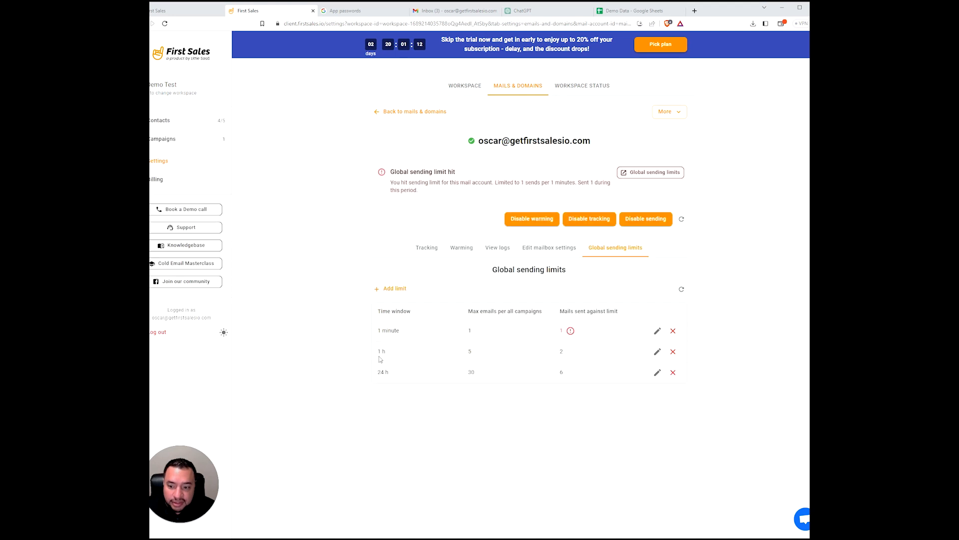
click(180, 10)
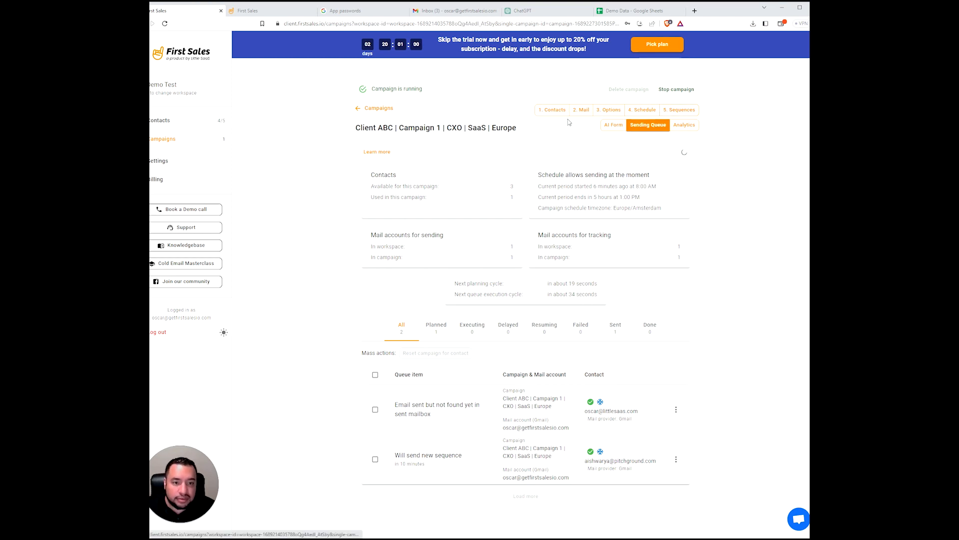
- Scope Analytics to the whole campaign and refresh to confirm 1 contact outreached with zero engagement
click(684, 125)
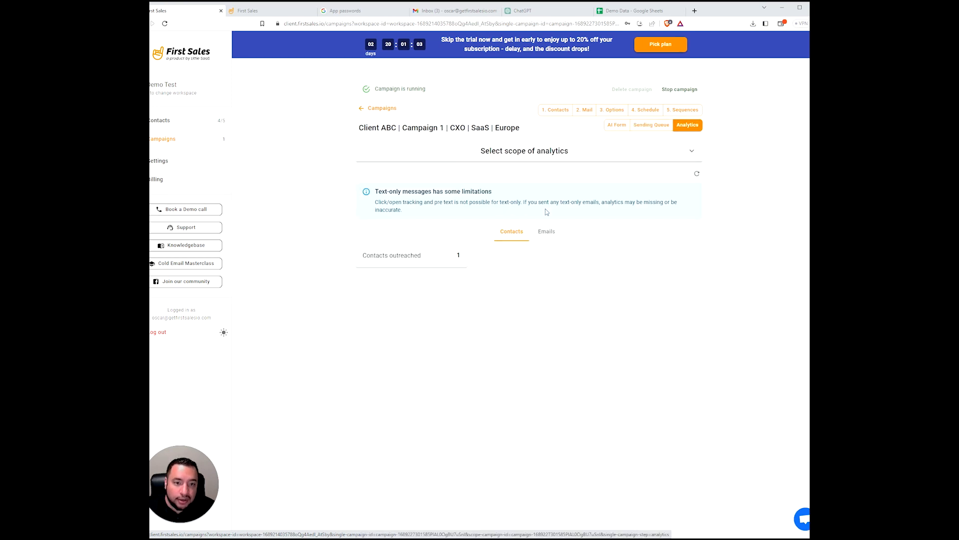
click(621, 159)
click(608, 187)
click(684, 207)
click(684, 209)
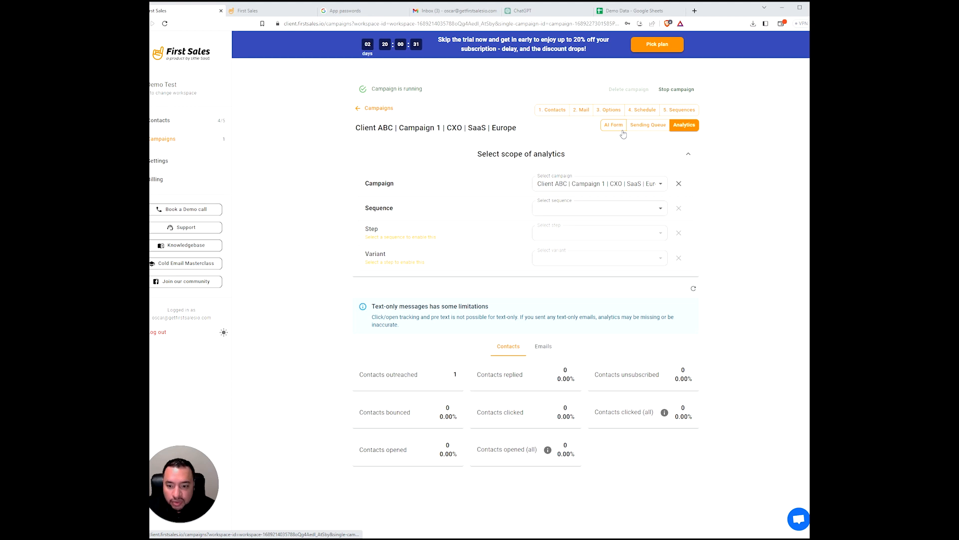
click(623, 133)
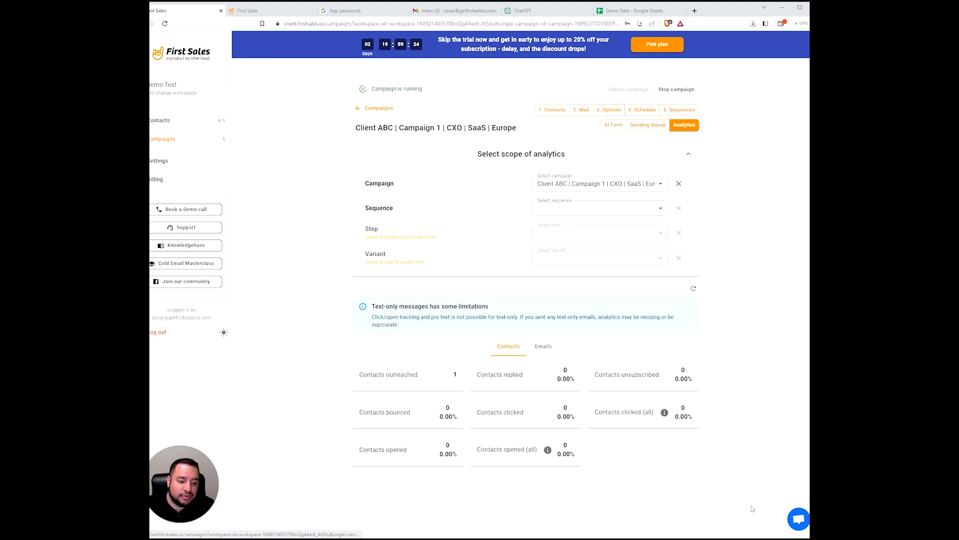
click(799, 519)
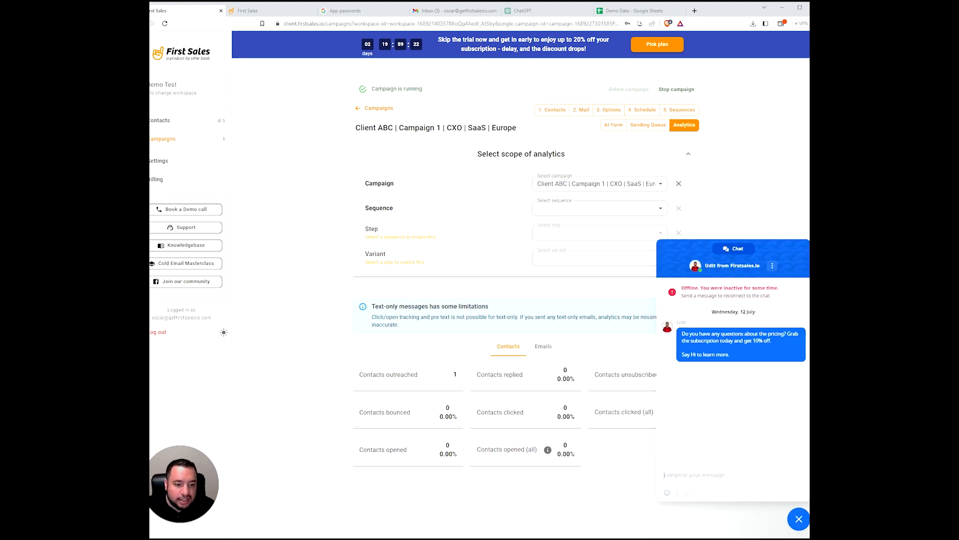
click(798, 519)
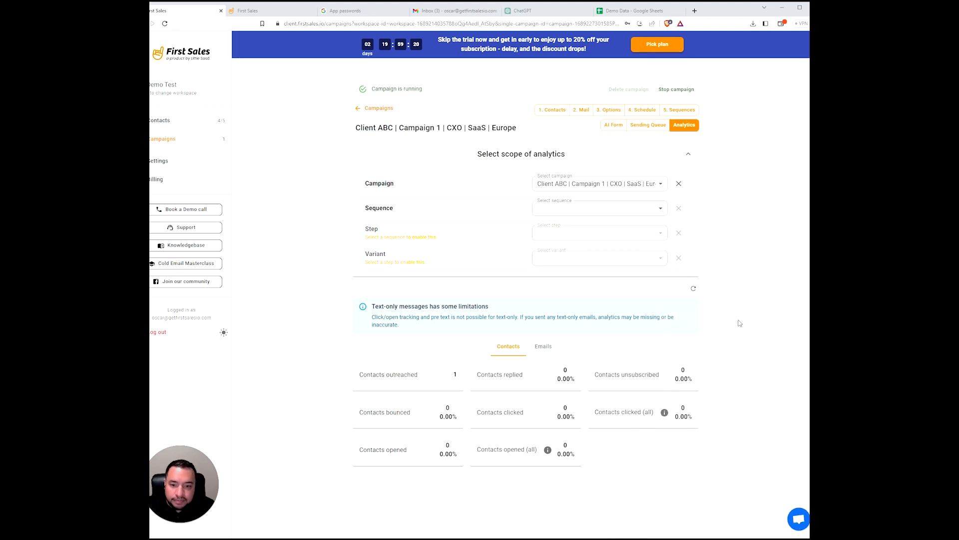